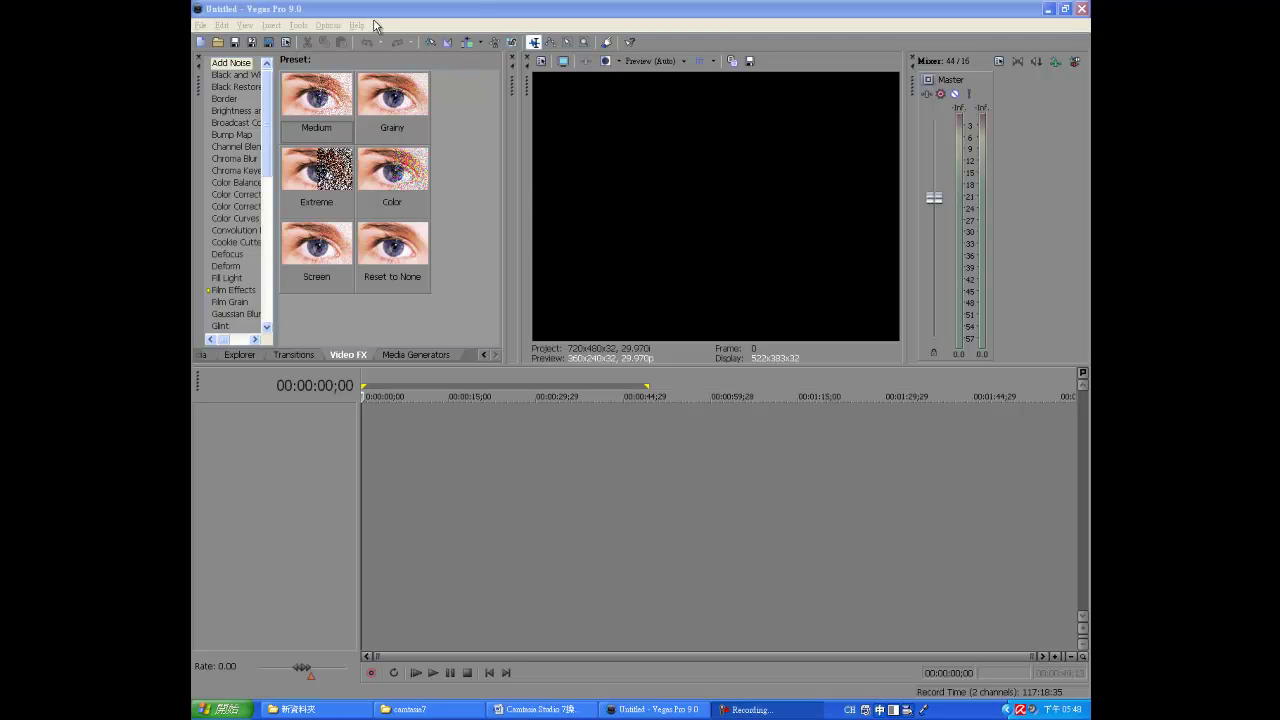
Step: Create a new project using the NTSC DV (720x480, 29.970 fps) template
{"action": "left_click", "coordinate": [205, 27]}
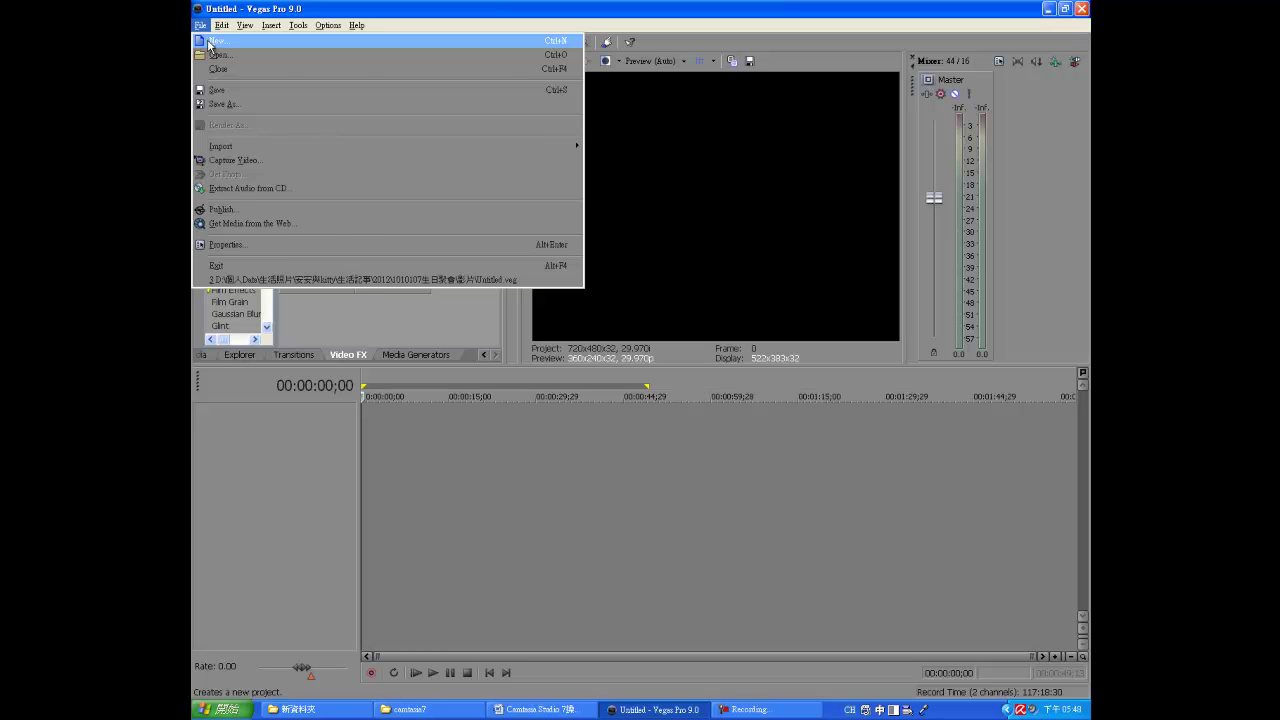
{"action": "left_click", "coordinate": [212, 42]}
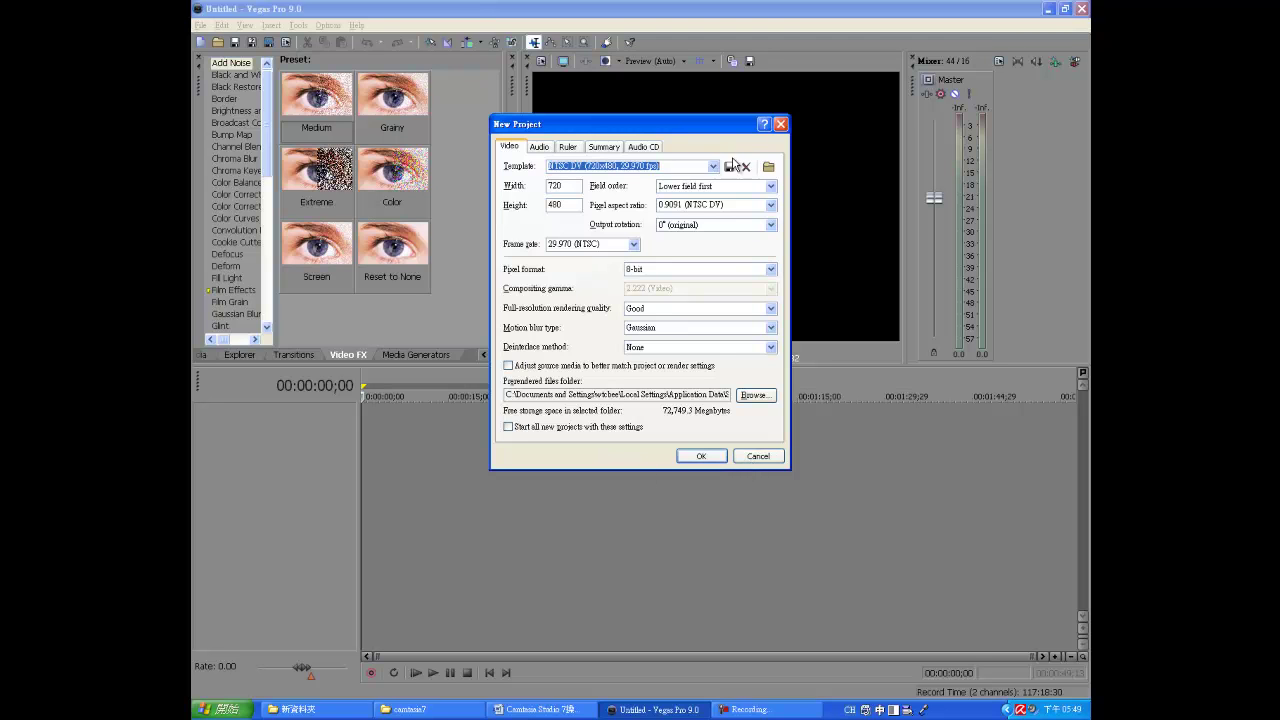
{"action": "left_click", "coordinate": [702, 456]}
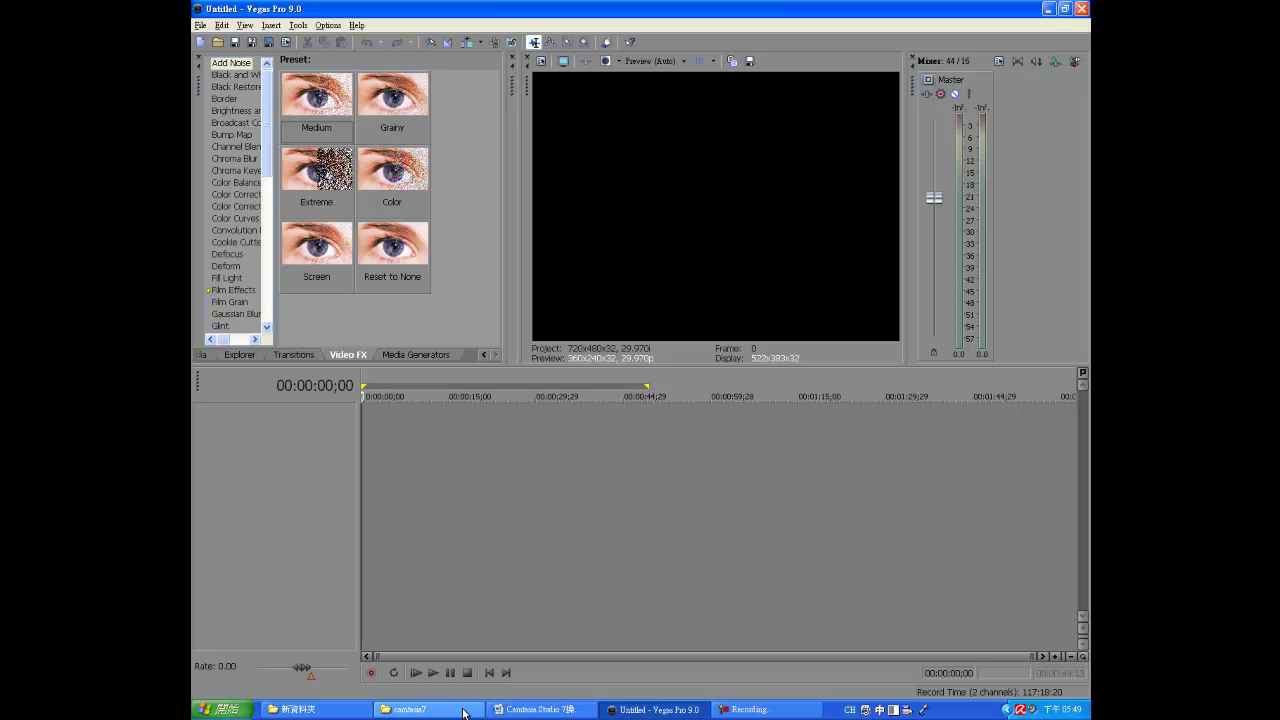
Step: Look over the source photo folder and browse the file explorer, transitions, video effects and media generators
{"action": "left_click", "coordinate": [309, 712]}
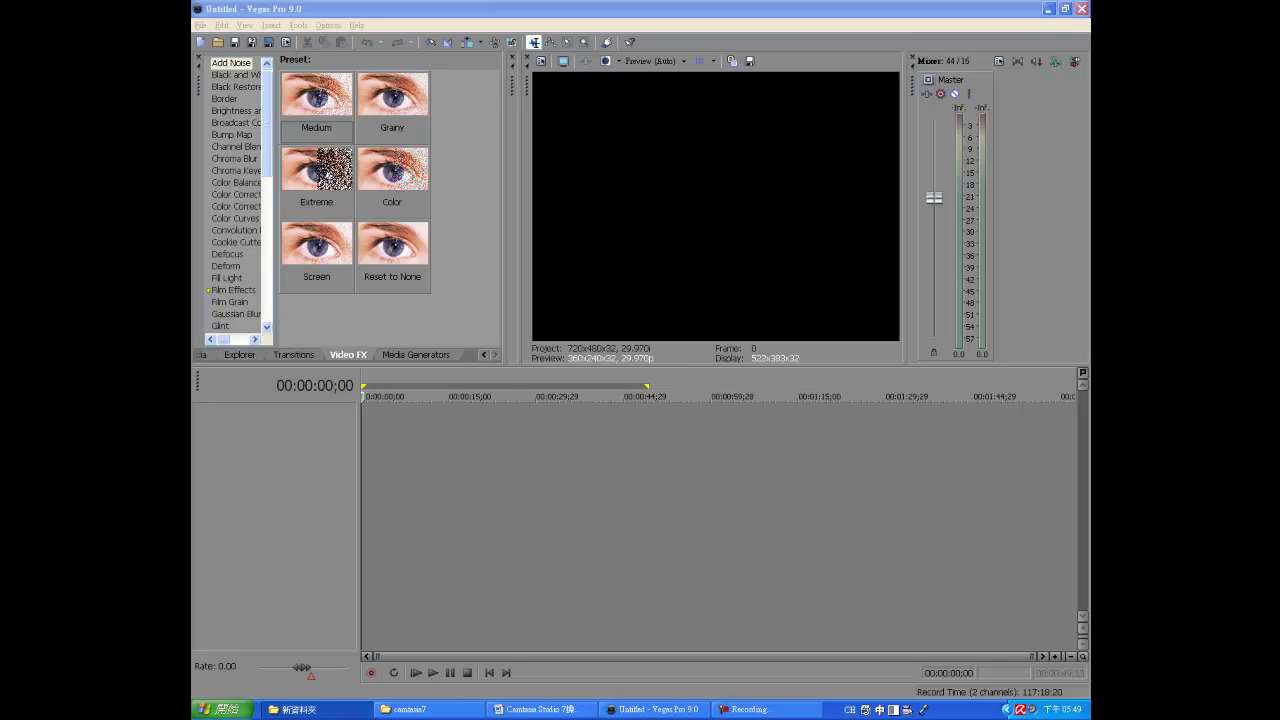
{"action": "left_click_drag", "start_coordinate": [1010, 131], "coordinate": [516, 131]}
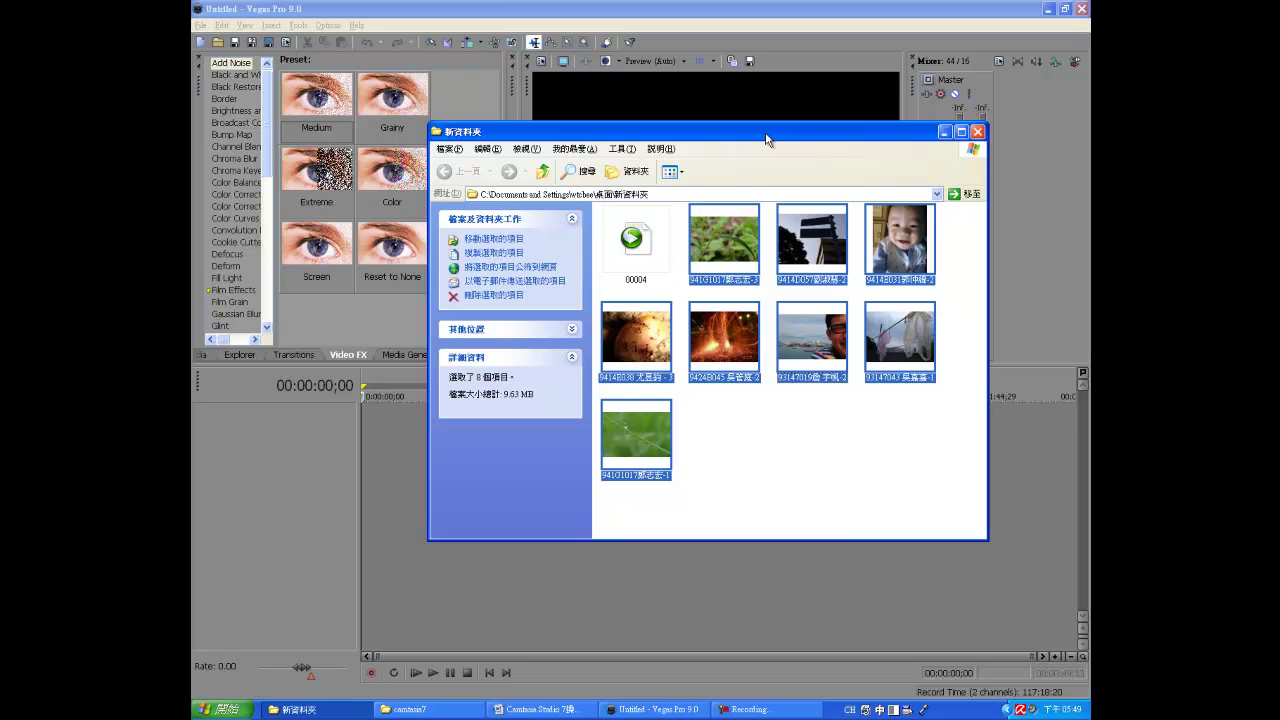
{"action": "left_click_drag", "start_coordinate": [872, 137], "coordinate": [1088, 715]}
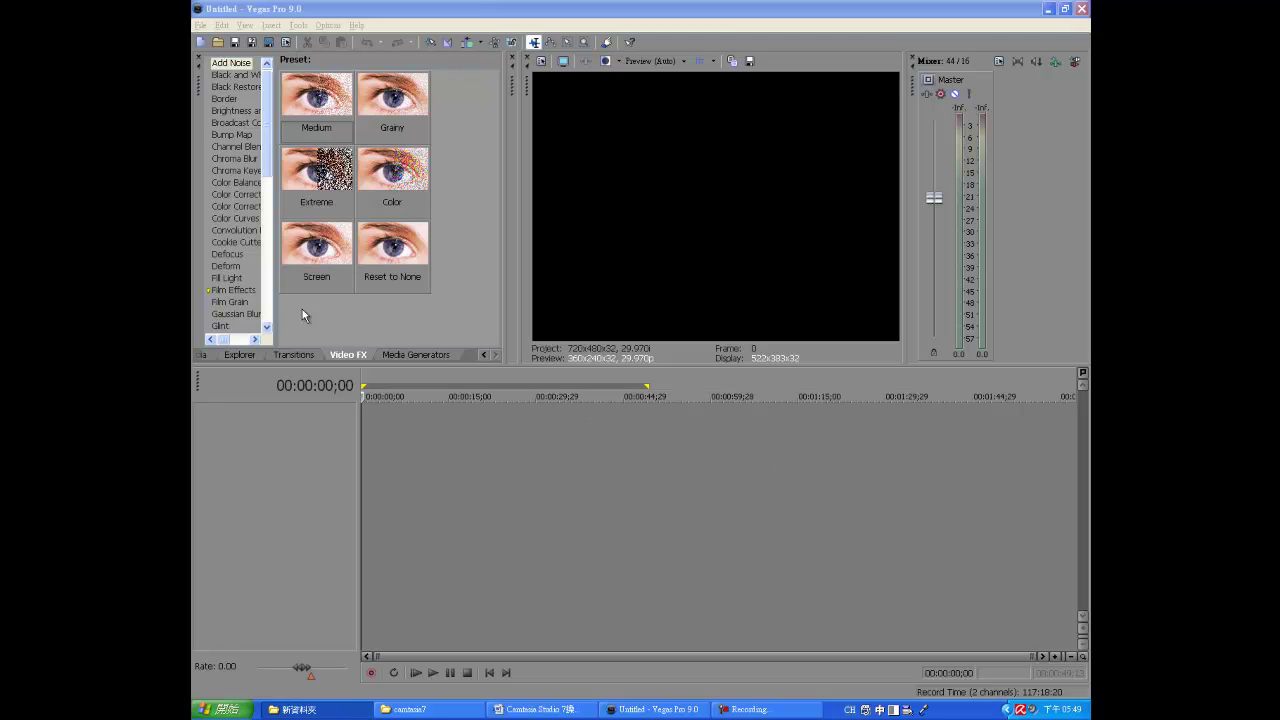
{"action": "left_click", "coordinate": [240, 355]}
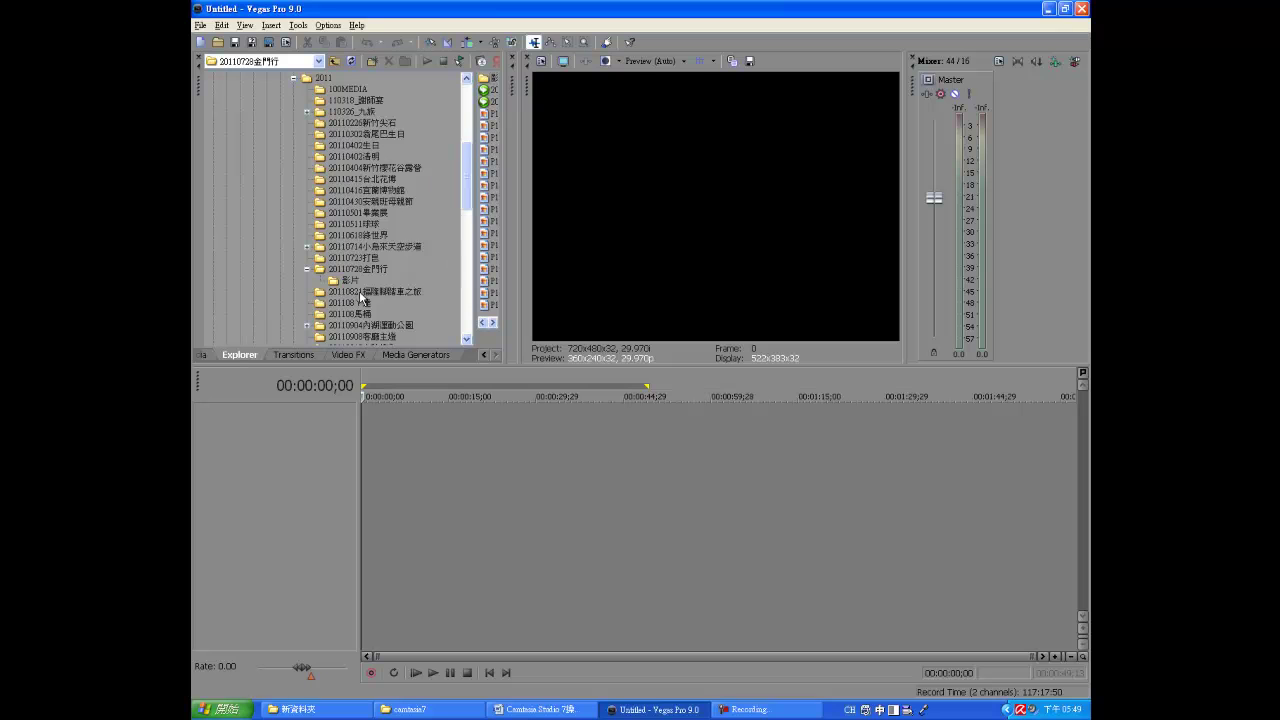
{"action": "left_click", "coordinate": [298, 355]}
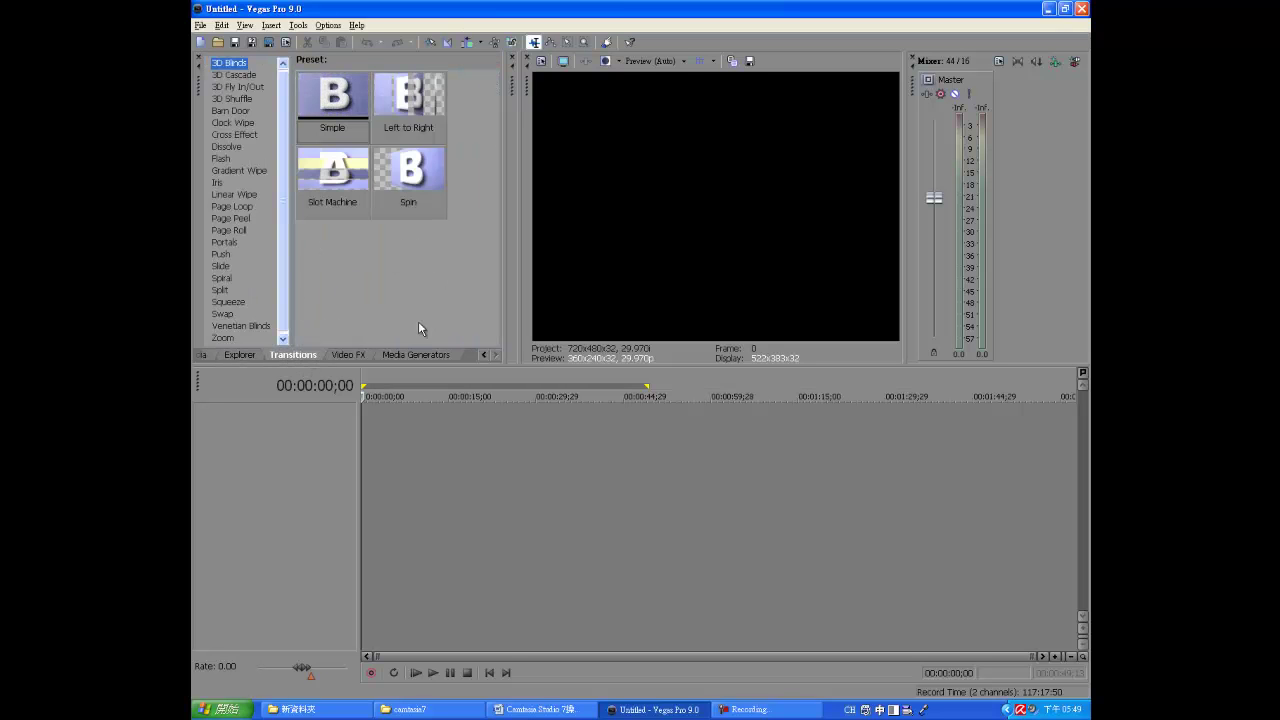
{"action": "left_click", "coordinate": [349, 355]}
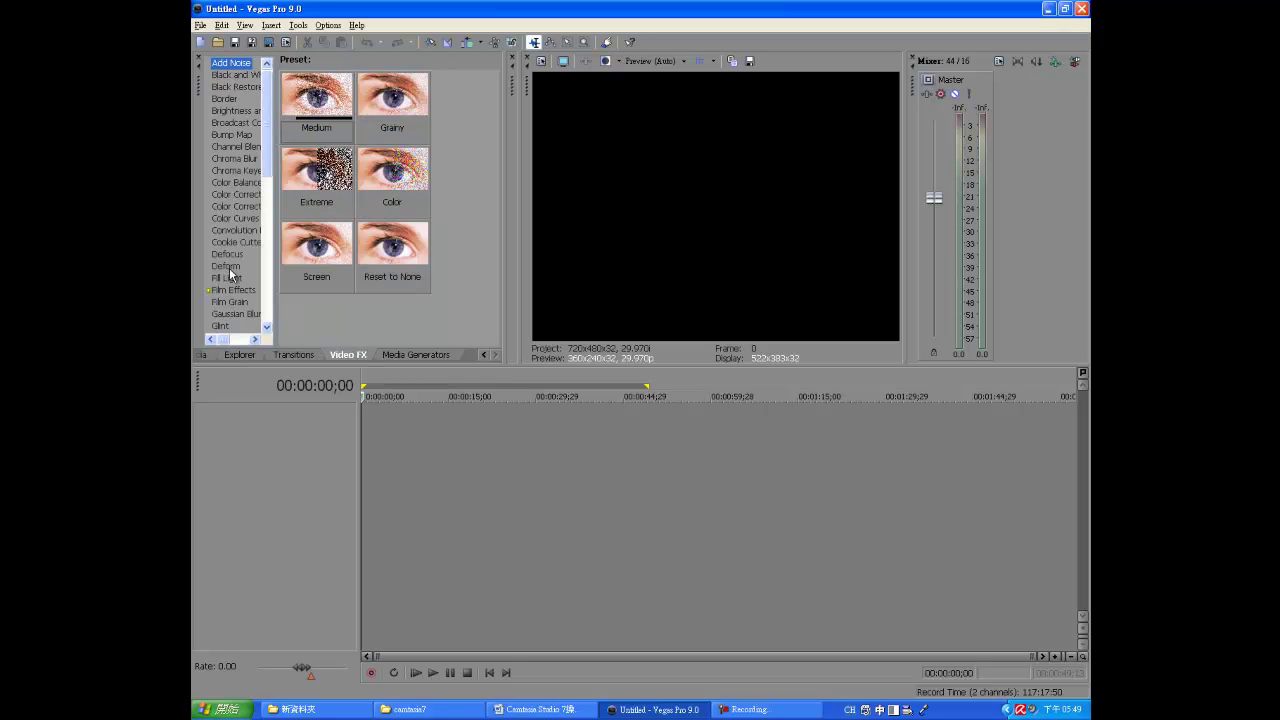
{"action": "left_click", "coordinate": [400, 355]}
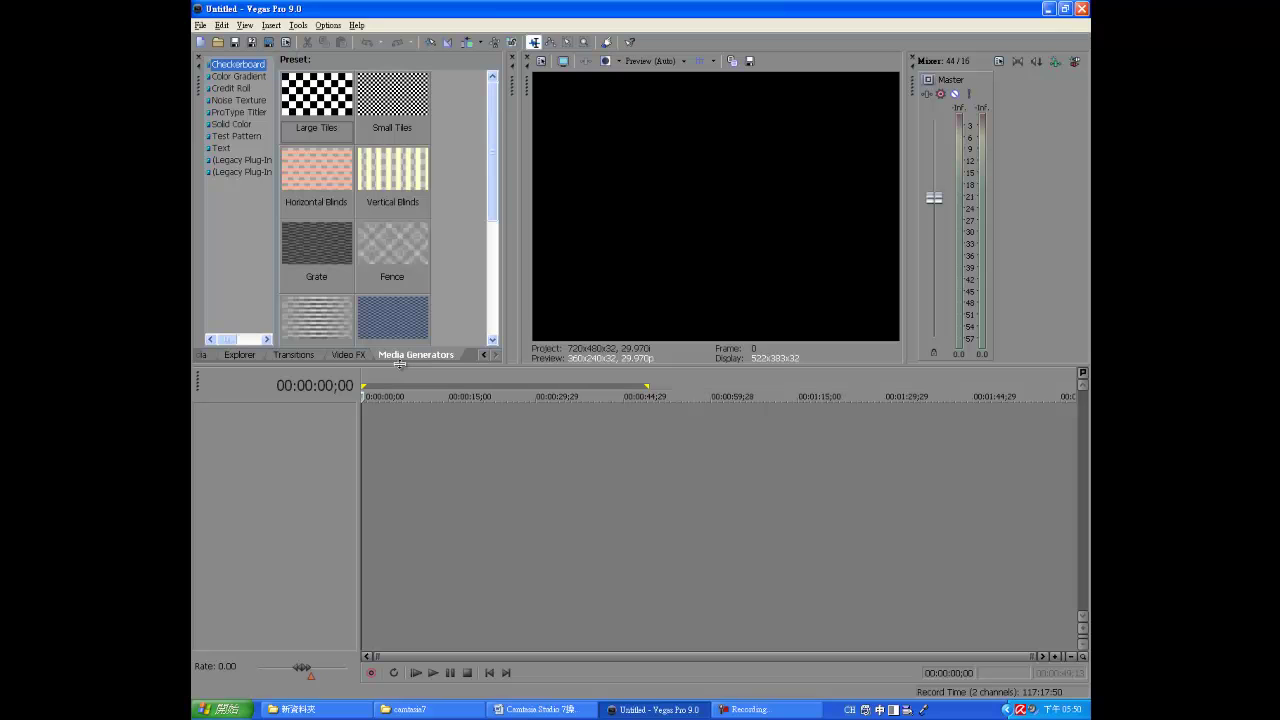
{"action": "left_click_drag", "start_coordinate": [494, 200], "coordinate": [506, 145]}
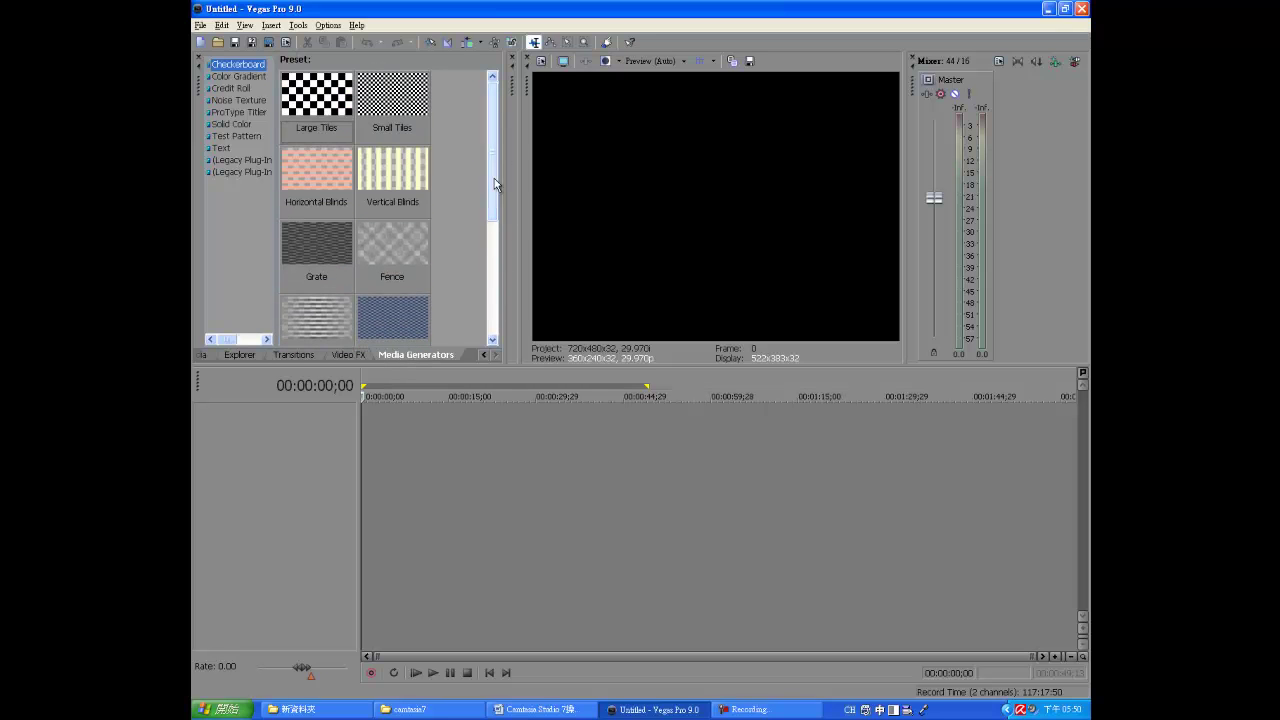
Step: Add an SMPTE Bars (NTSC) test pattern at the start of the timeline, keeping its preset pattern type
{"action": "left_click", "coordinate": [236, 136]}
{"action": "left_click_drag", "start_coordinate": [316, 95], "coordinate": [357, 429]}
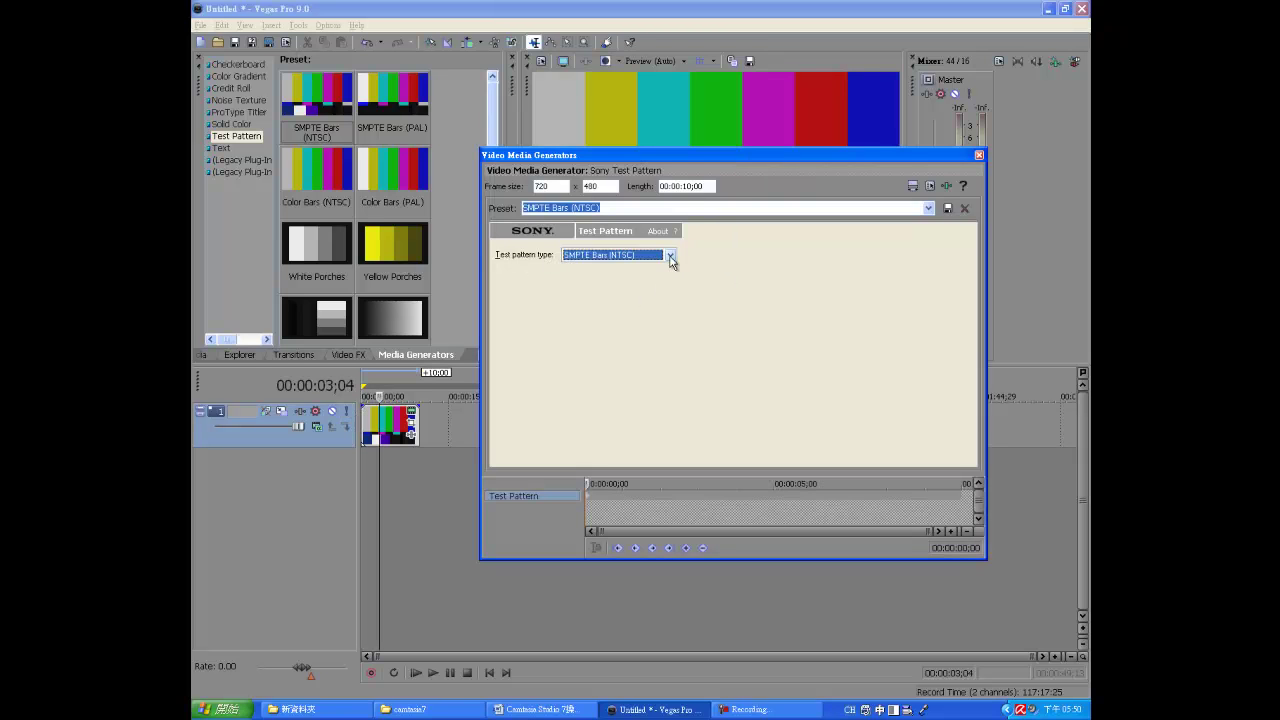
{"action": "left_click", "coordinate": [670, 257]}
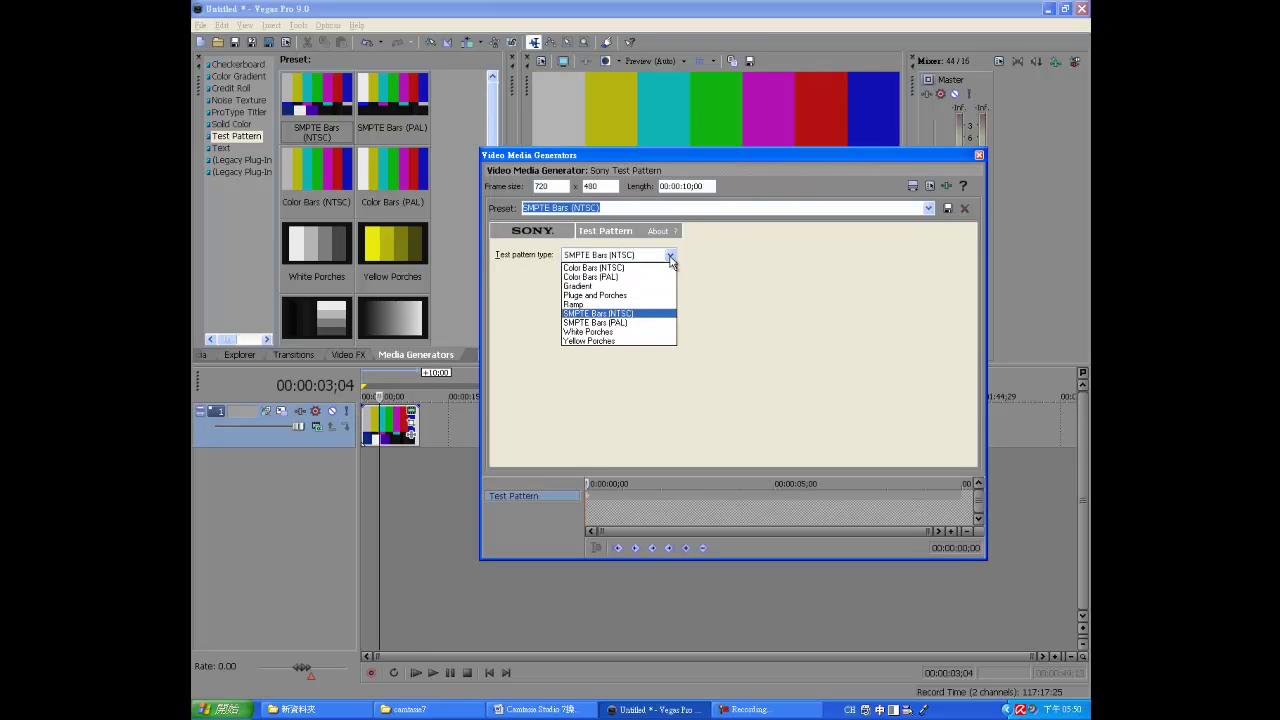
{"action": "left_click", "coordinate": [670, 257]}
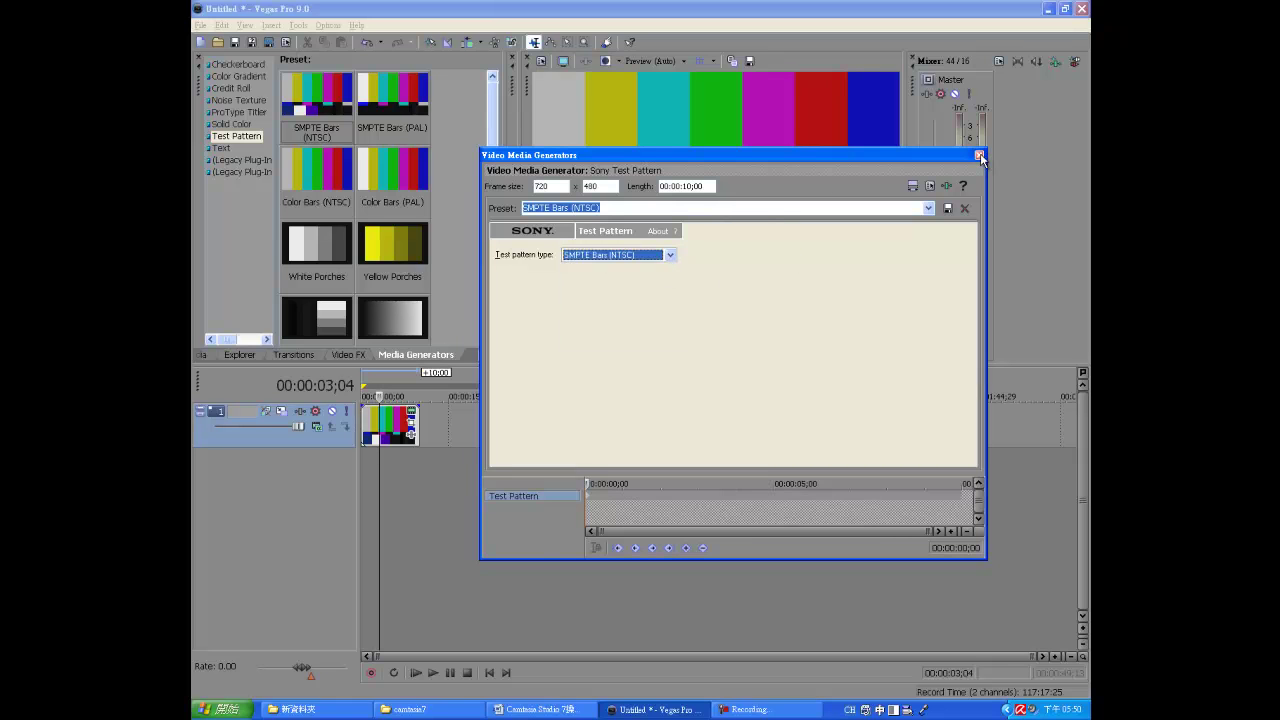
{"action": "left_click", "coordinate": [980, 155]}
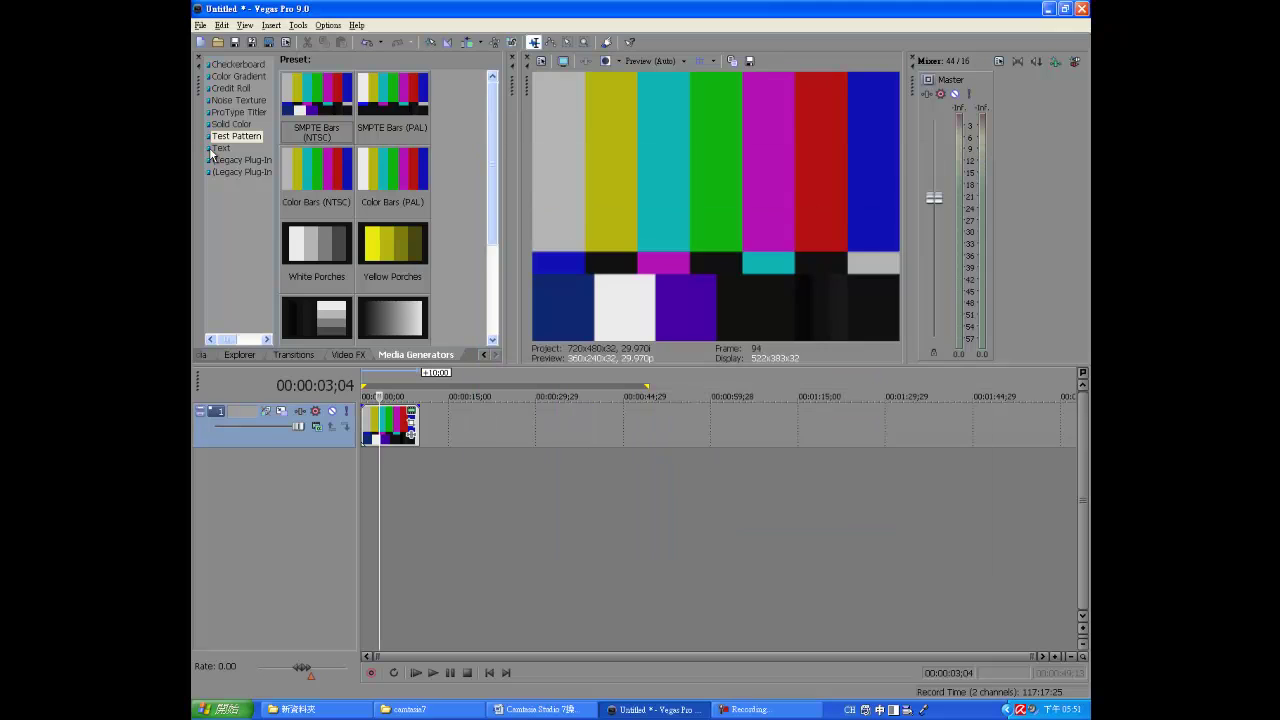
Step: Add a Default Text title on a new track beneath the test pattern, at the start of the timeline
{"action": "left_click_drag", "start_coordinate": [218, 149], "coordinate": [363, 468]}
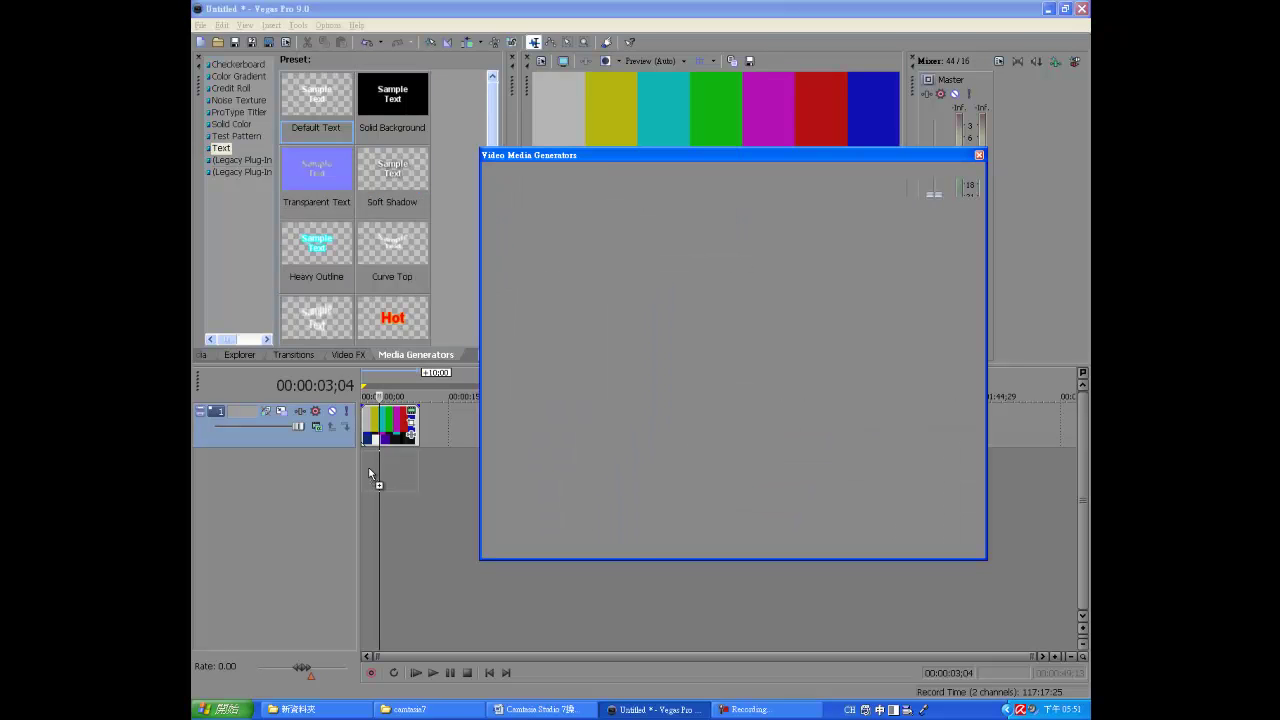
{"action": "left_click", "coordinate": [979, 156]}
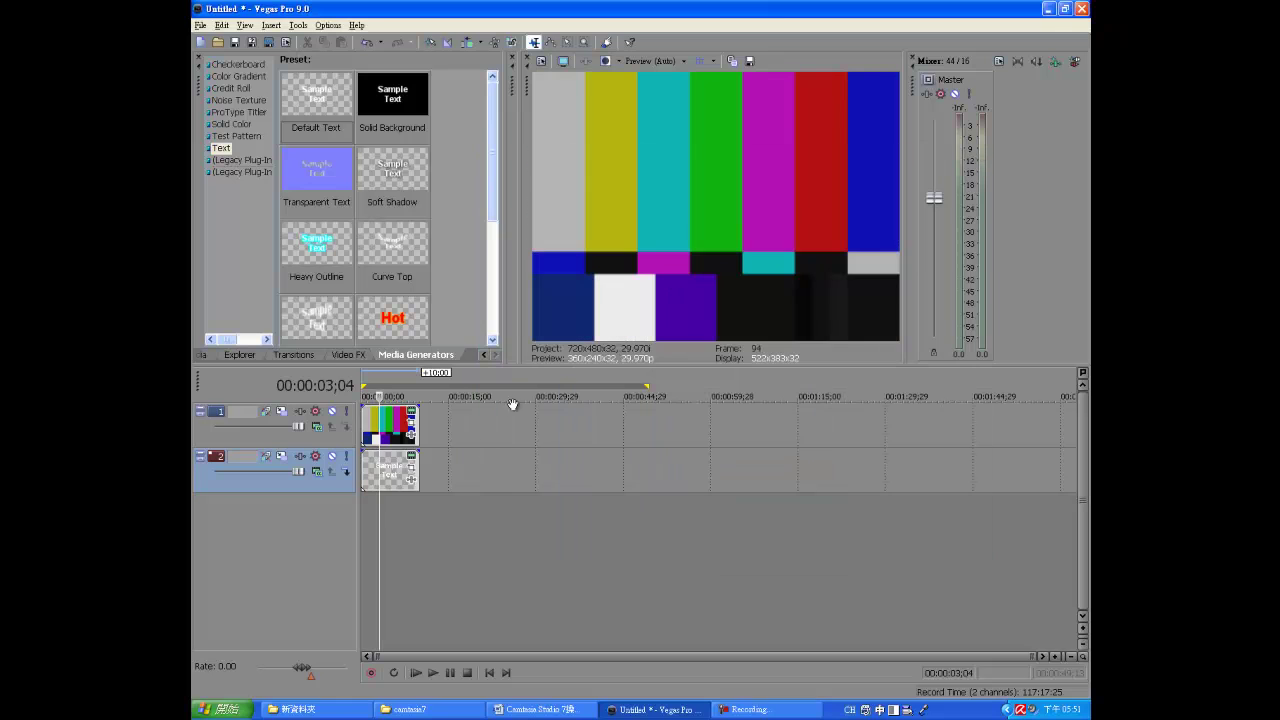
Step: Change the title's wording to "123Text" and put the title on the track above the test pattern
{"action": "left_click", "coordinate": [389, 470]}
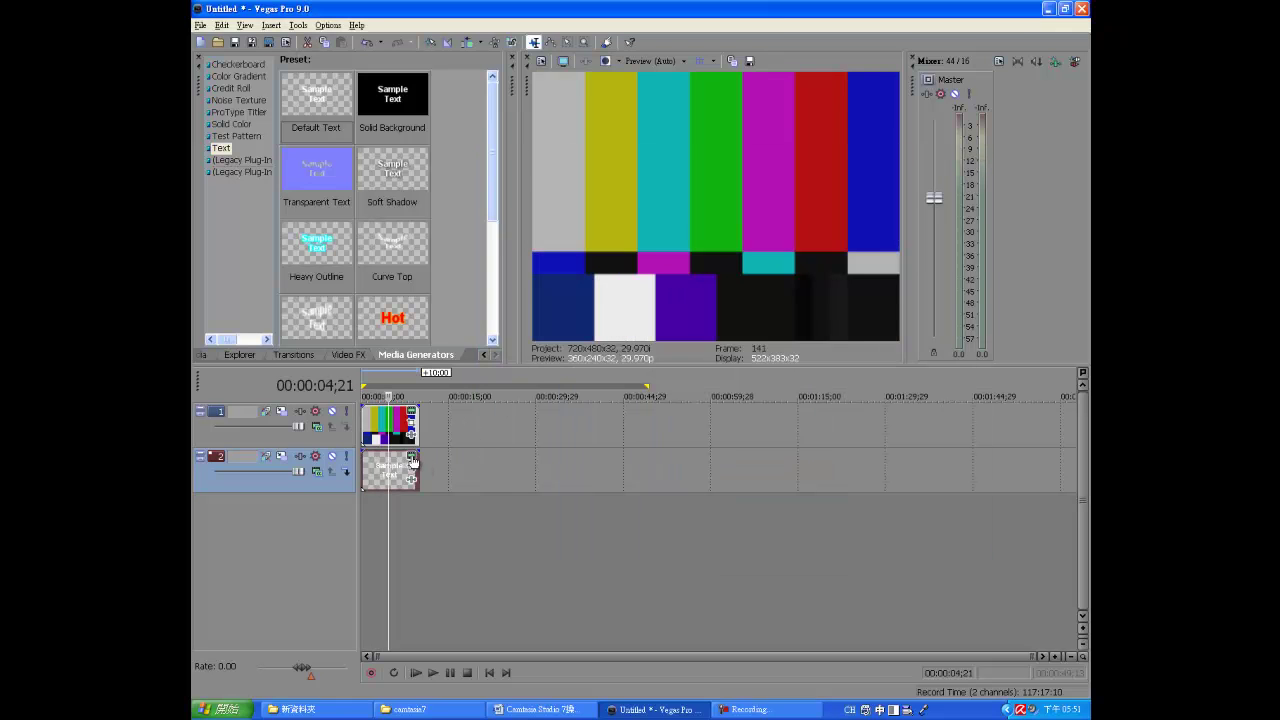
{"action": "left_click", "coordinate": [411, 458]}
{"action": "left_click_drag", "start_coordinate": [573, 320], "coordinate": [805, 330]}
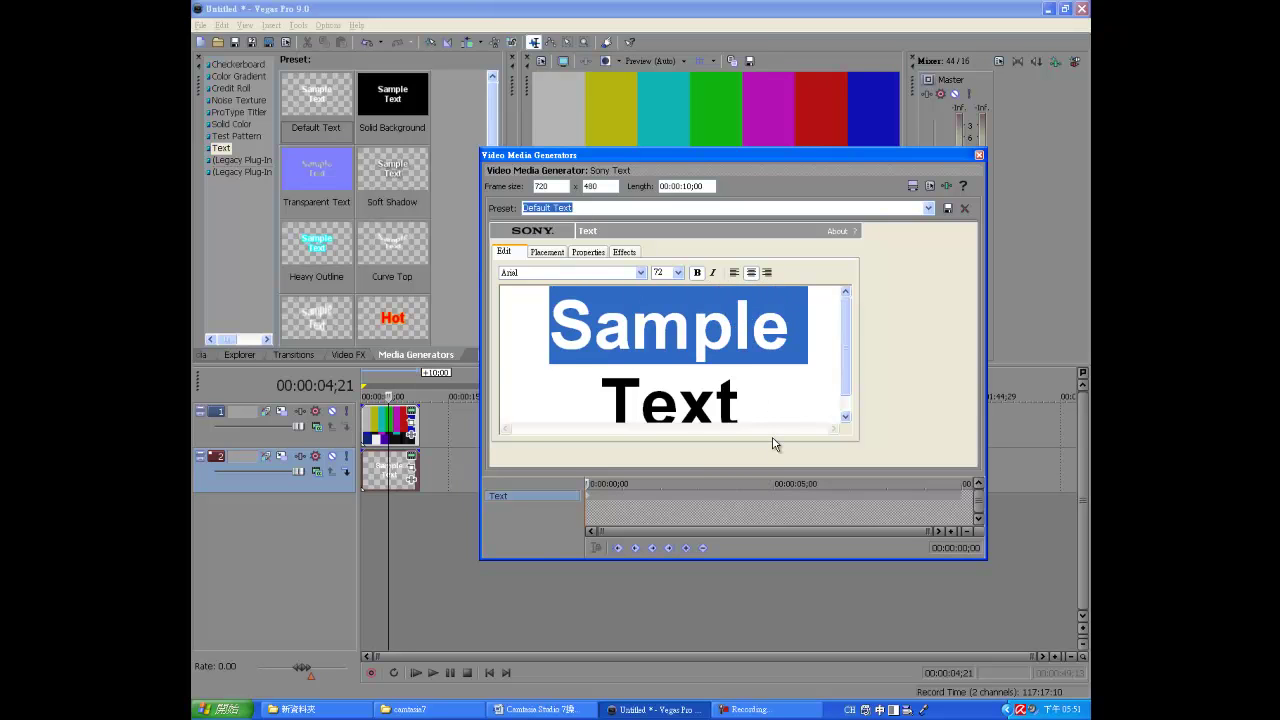
{"action": "type", "text": "123Text"}
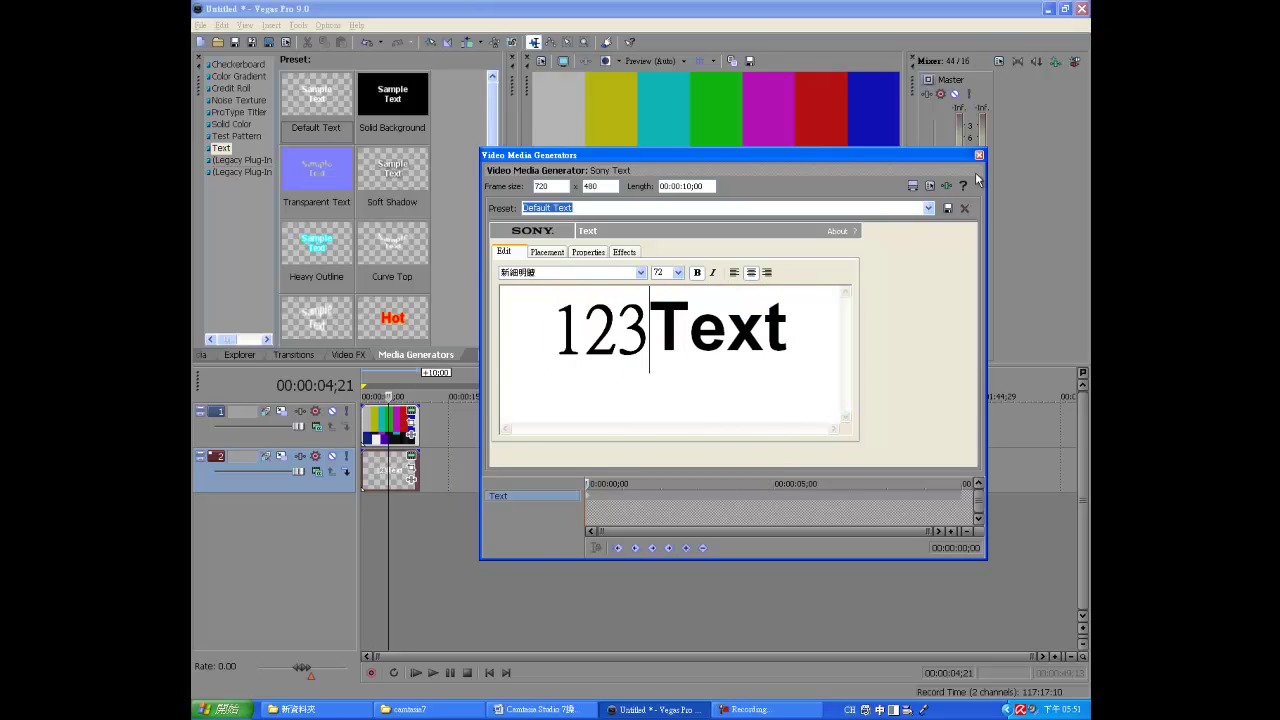
{"action": "left_click", "coordinate": [979, 155]}
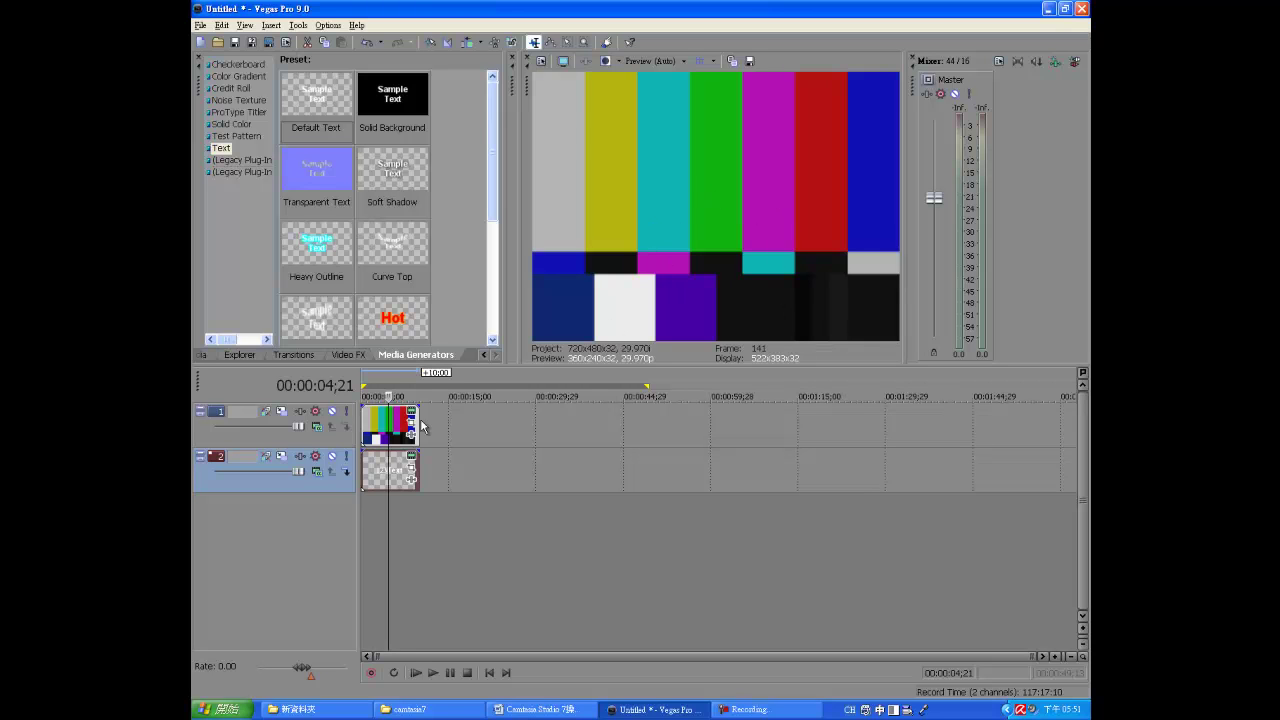
{"action": "key", "text": "ctrl+z"}
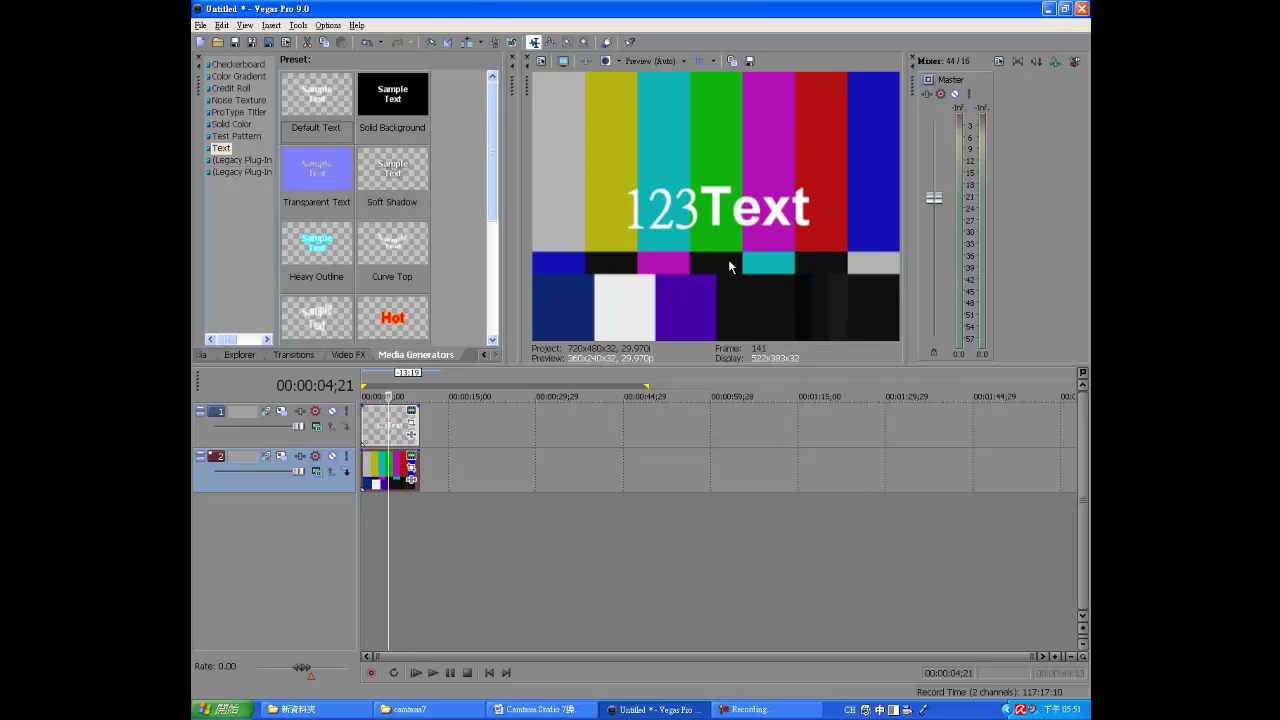
Step: Replace the title above the test pattern with a Solid Background text clip and insert "123" before its sample wording
{"action": "left_click", "coordinate": [383, 425]}
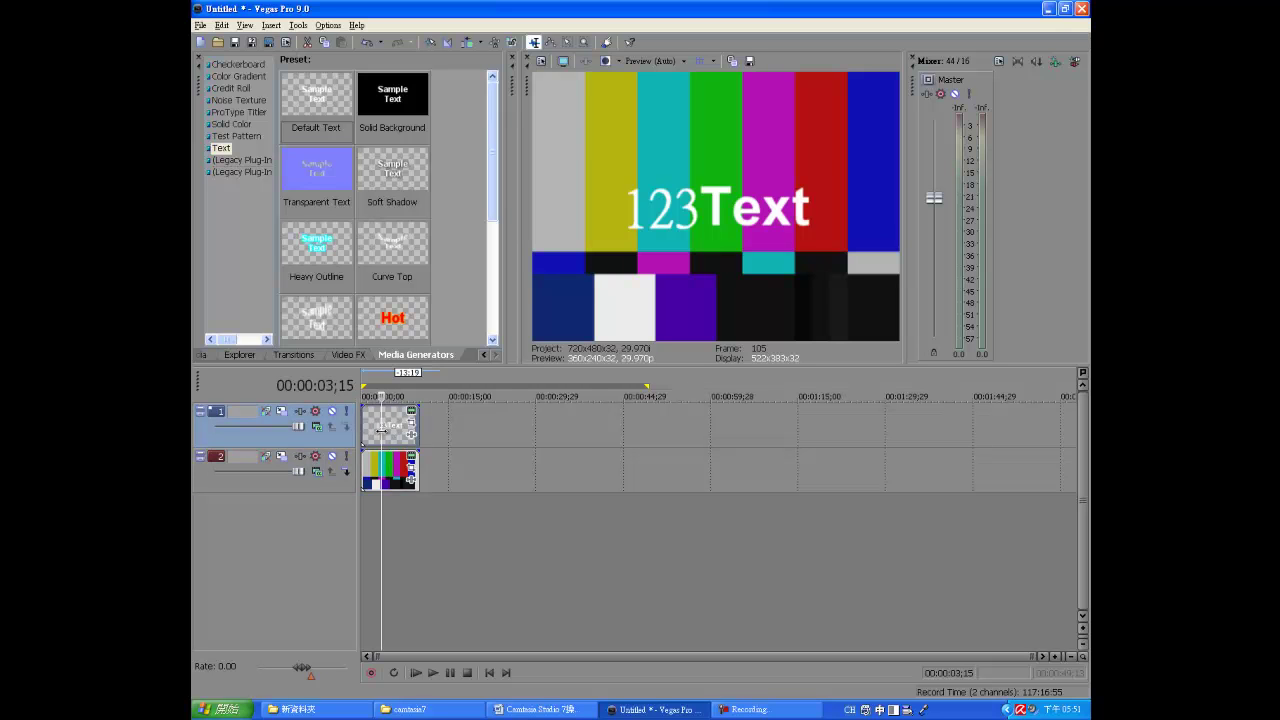
{"action": "key", "text": "Delete"}
{"action": "left_click_drag", "start_coordinate": [409, 110], "coordinate": [365, 432]}
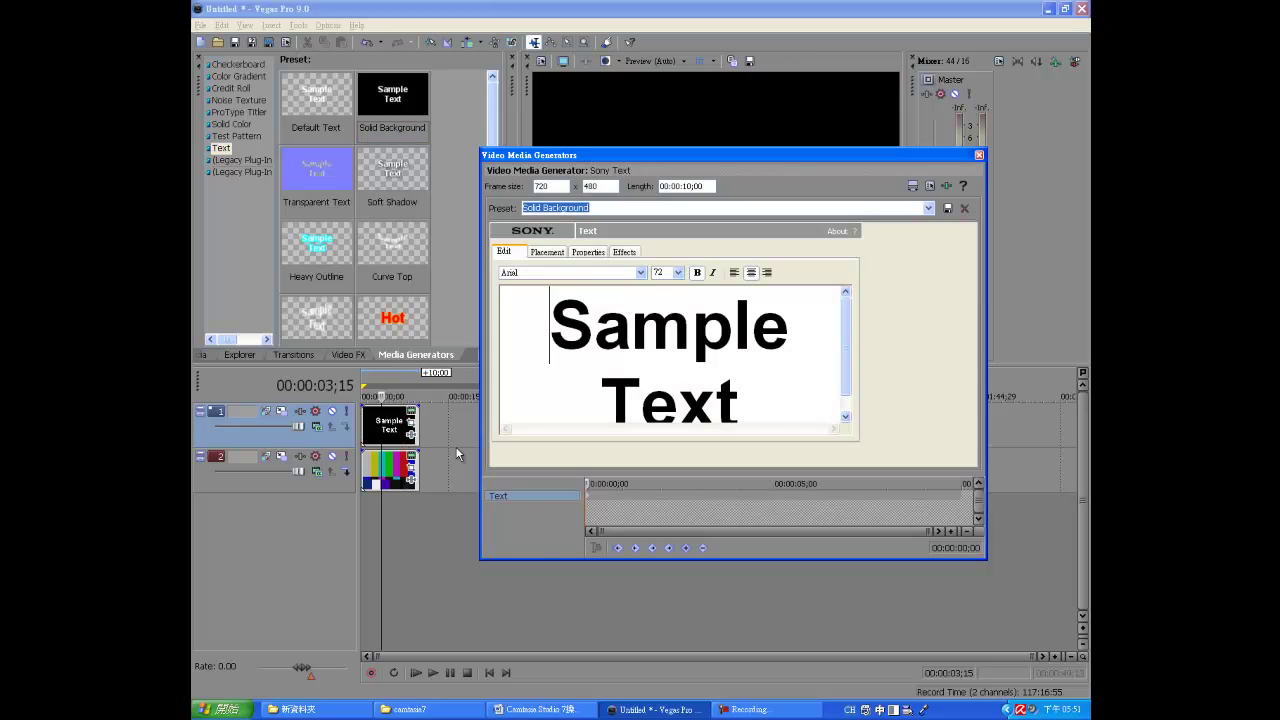
{"action": "left_click", "coordinate": [615, 350]}
{"action": "type", "text": "123"}
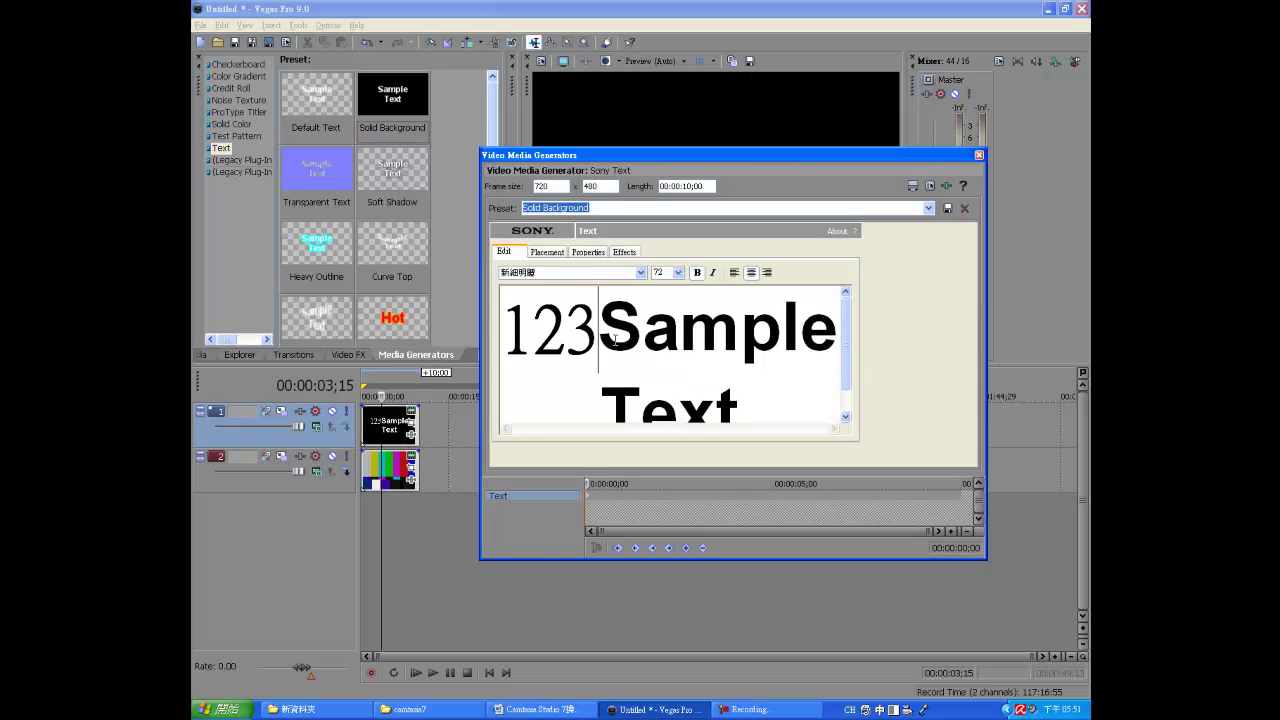
{"action": "left_click", "coordinate": [981, 156]}
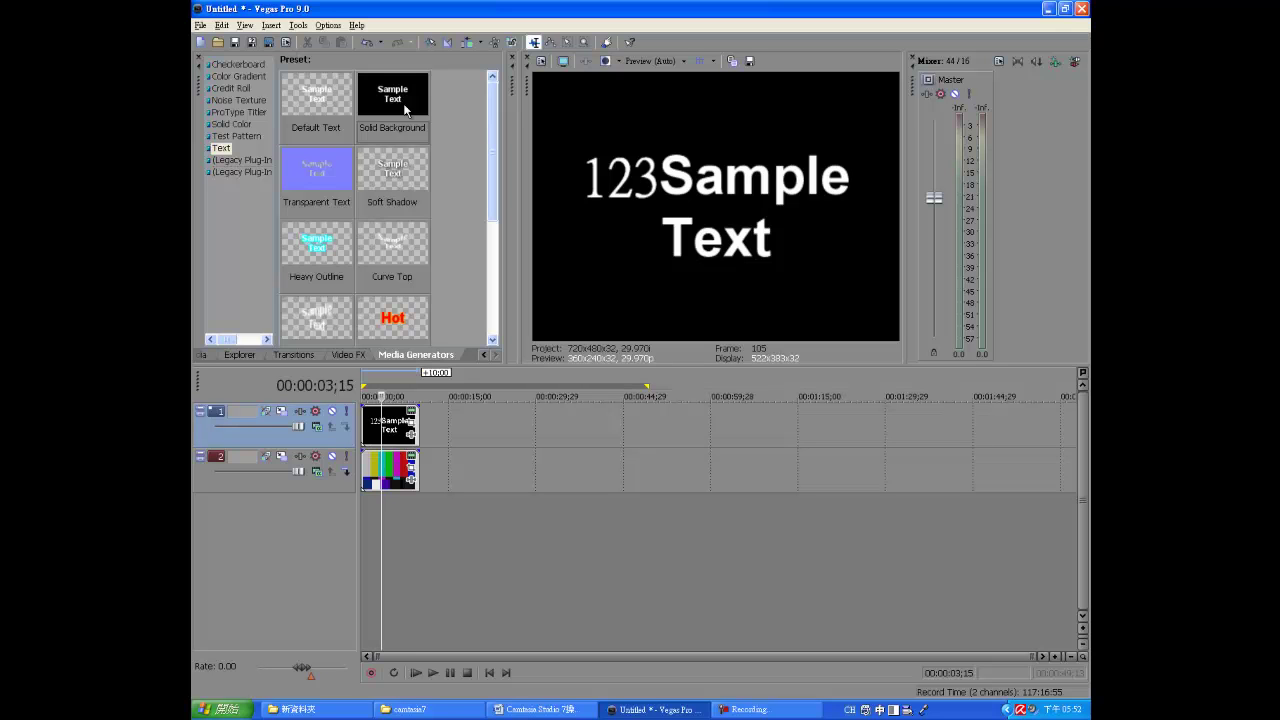
Step: Replace the solid-background title on the first track with a Default Text clip reading "123"
{"action": "left_click", "coordinate": [390, 418]}
{"action": "key", "text": "Delete"}
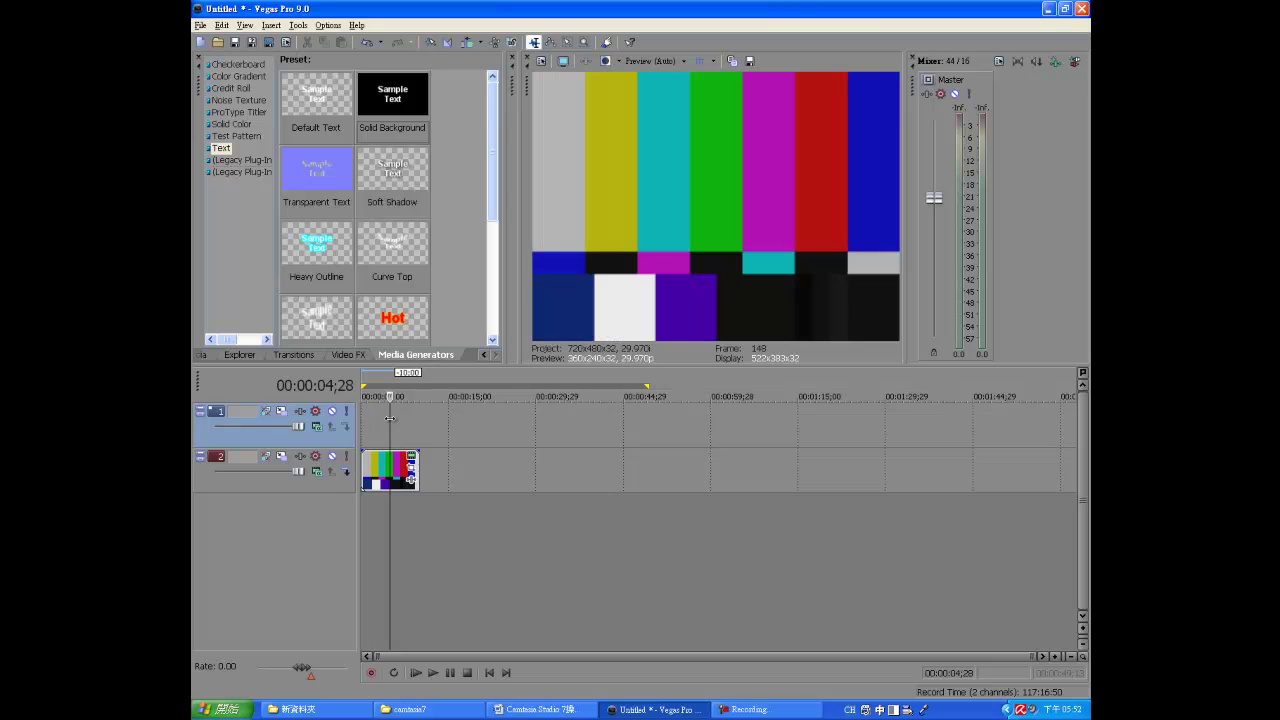
{"action": "left_click_drag", "start_coordinate": [340, 112], "coordinate": [478, 423]}
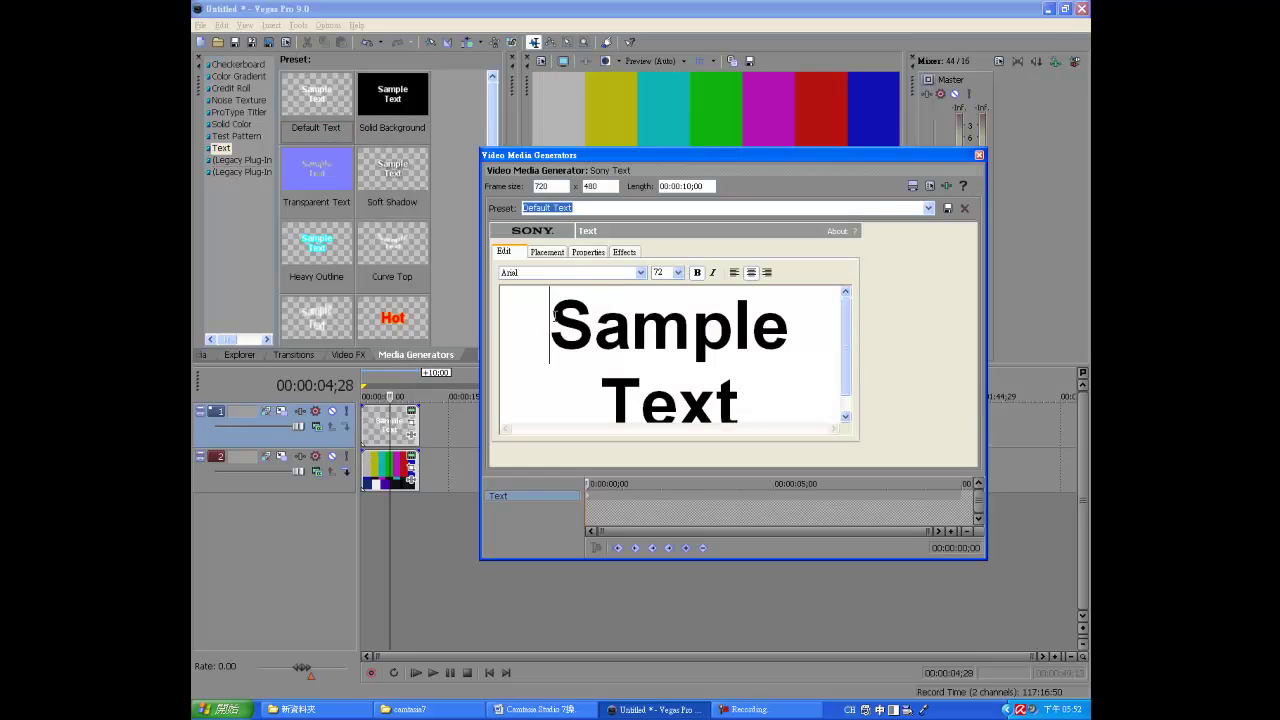
{"action": "left_click_drag", "start_coordinate": [555, 314], "coordinate": [738, 419]}
{"action": "type", "text": "123"}
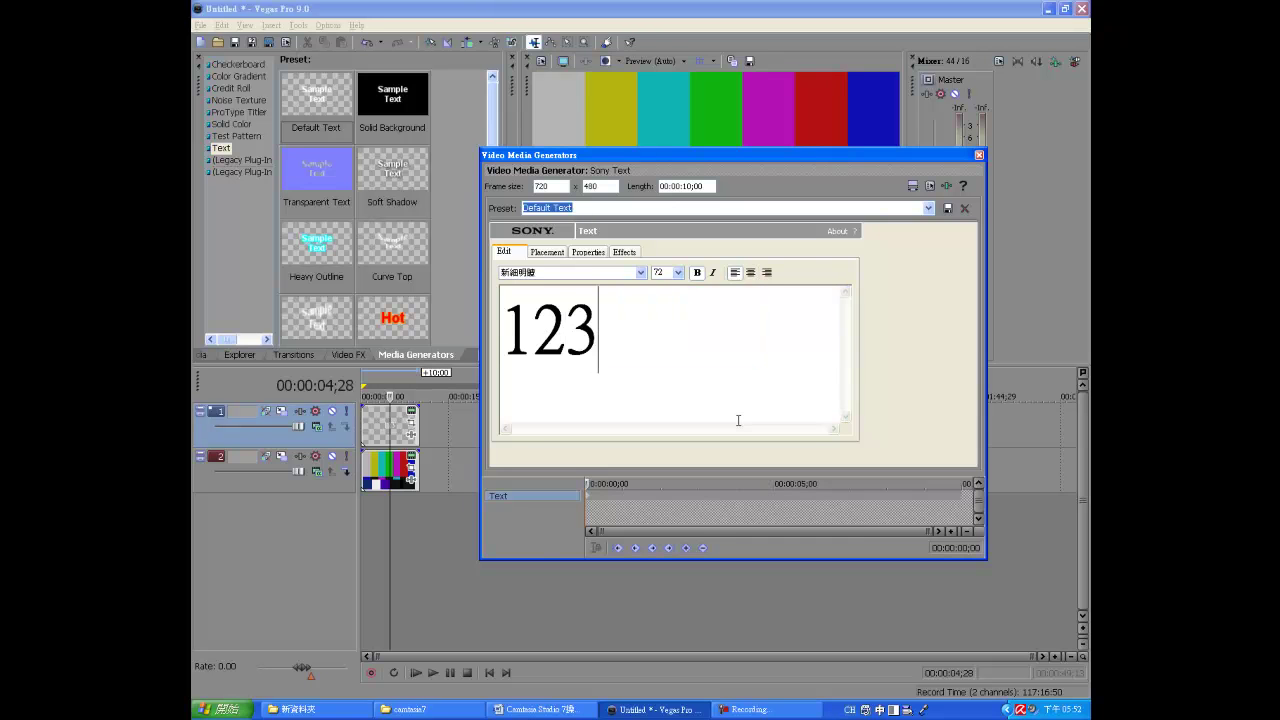
{"action": "left_click", "coordinate": [978, 156]}
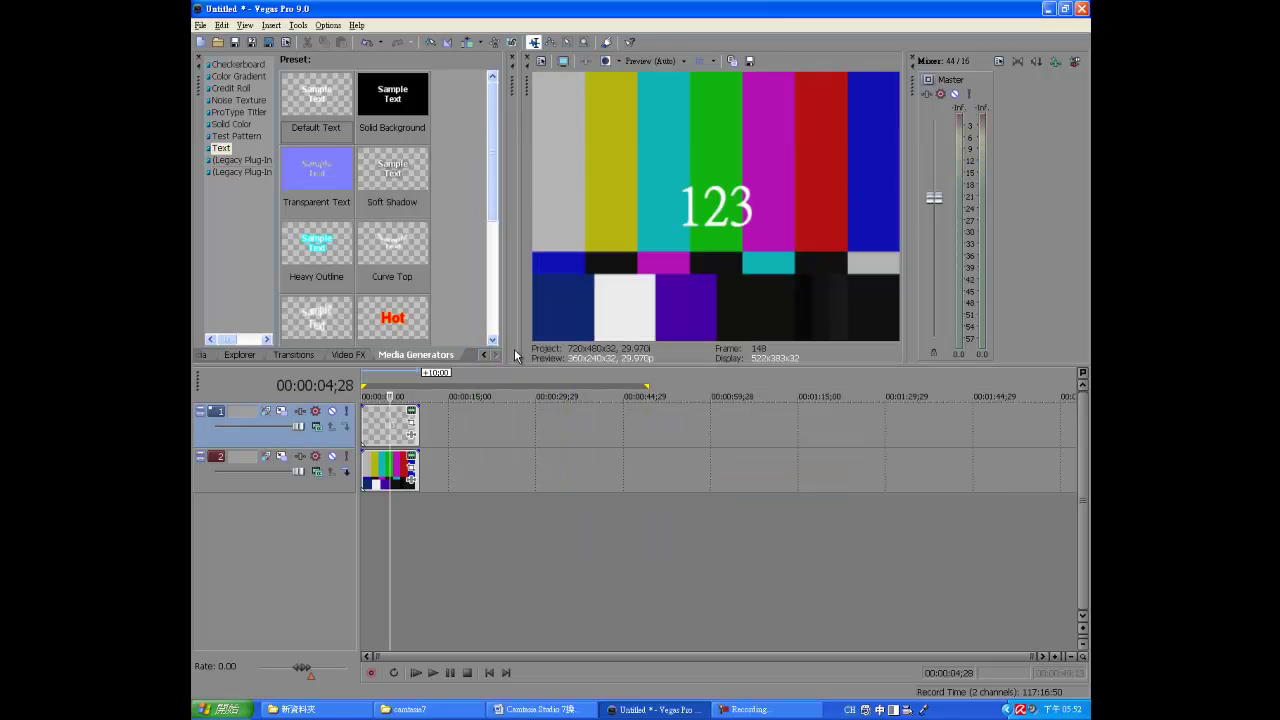
Step: Delete the test pattern clip from the second track
{"action": "left_click", "coordinate": [453, 444]}
{"action": "scroll", "coordinate": [452, 444], "scroll_direction": "up", "scroll_amount": 4}
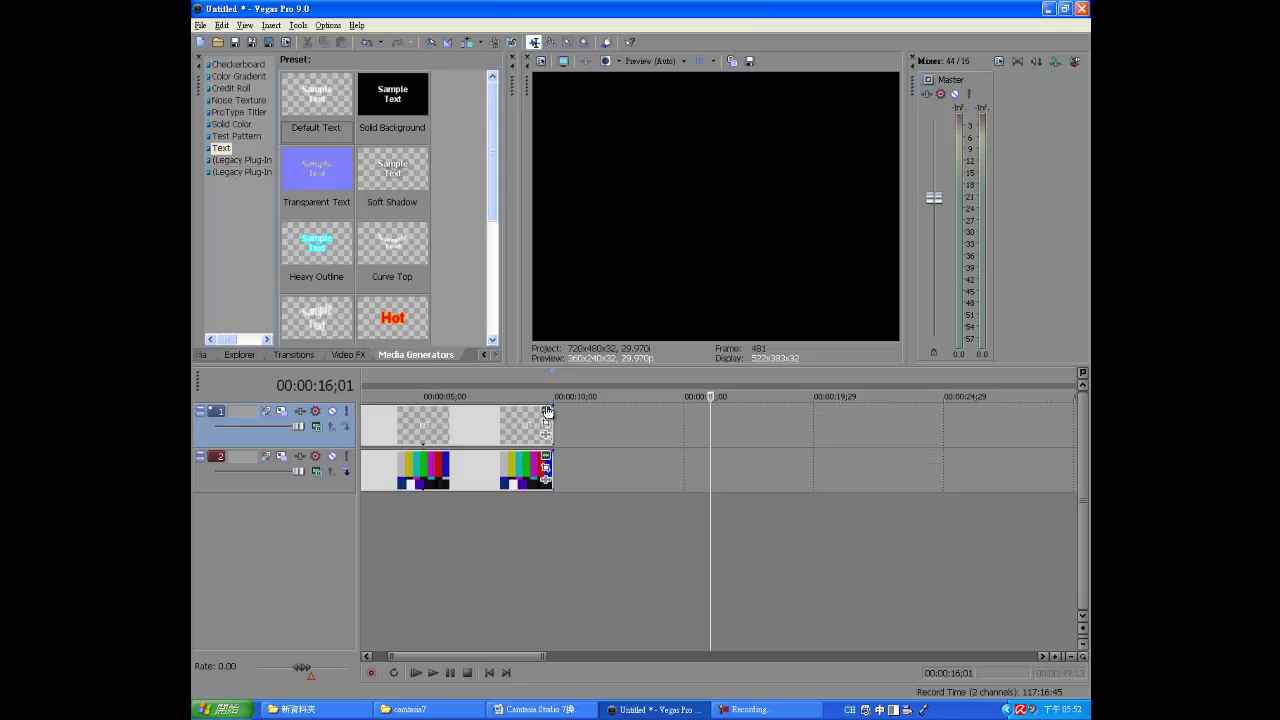
{"action": "left_click", "coordinate": [489, 672]}
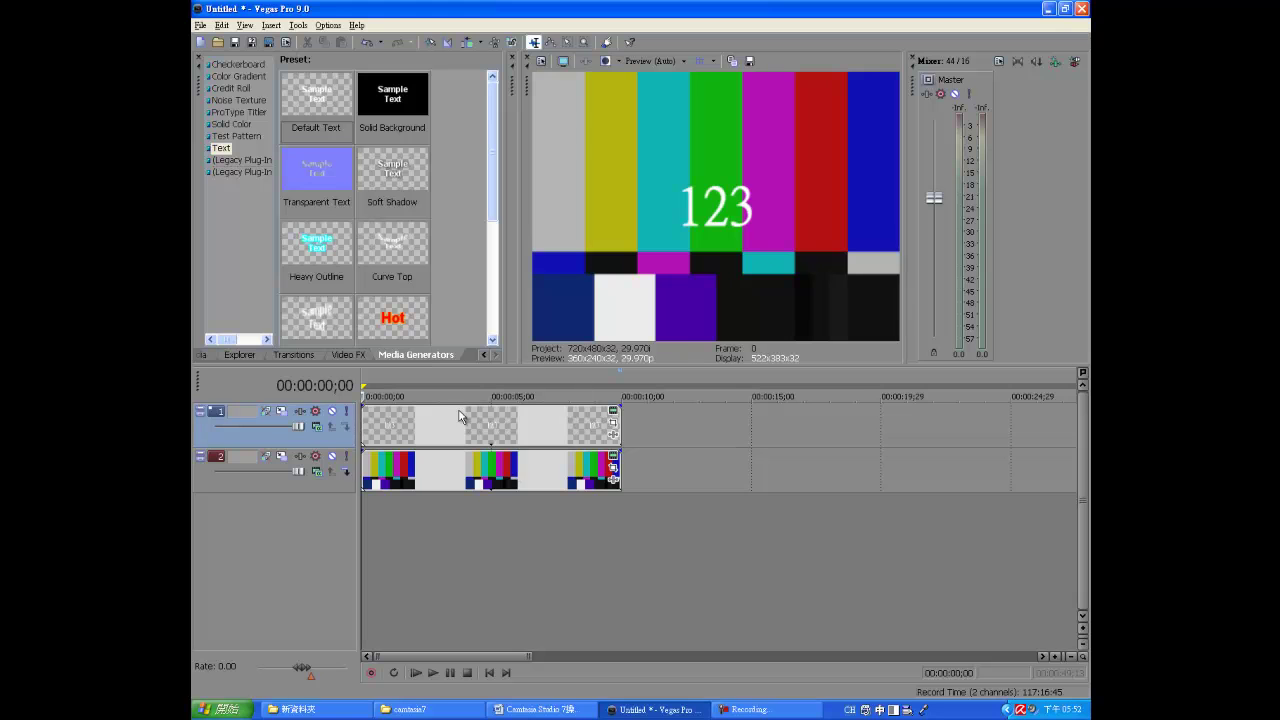
{"action": "left_click", "coordinate": [424, 474]}
{"action": "left_click", "coordinate": [438, 469]}
{"action": "key", "text": "Delete"}
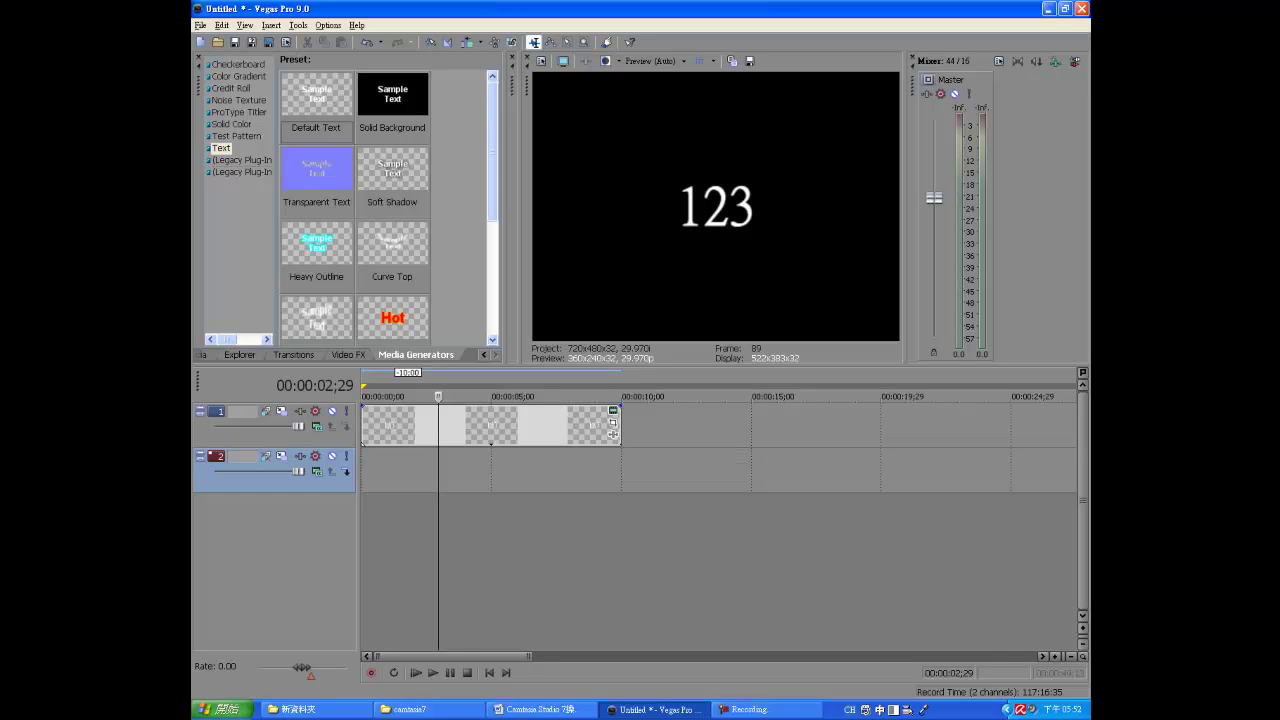
Step: Place the series of photos on the second track beneath the title, and undo the placement
{"action": "key", "text": "ctrl+z"}
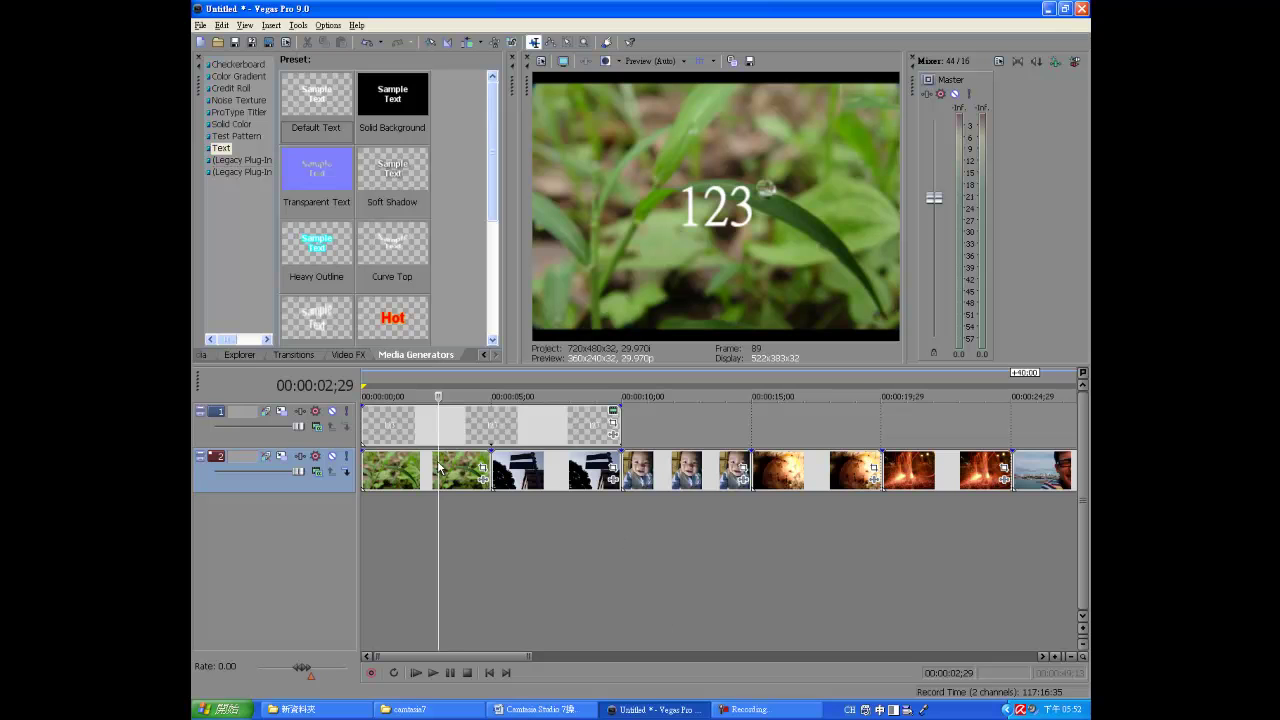
{"action": "key", "text": "ctrl+y"}
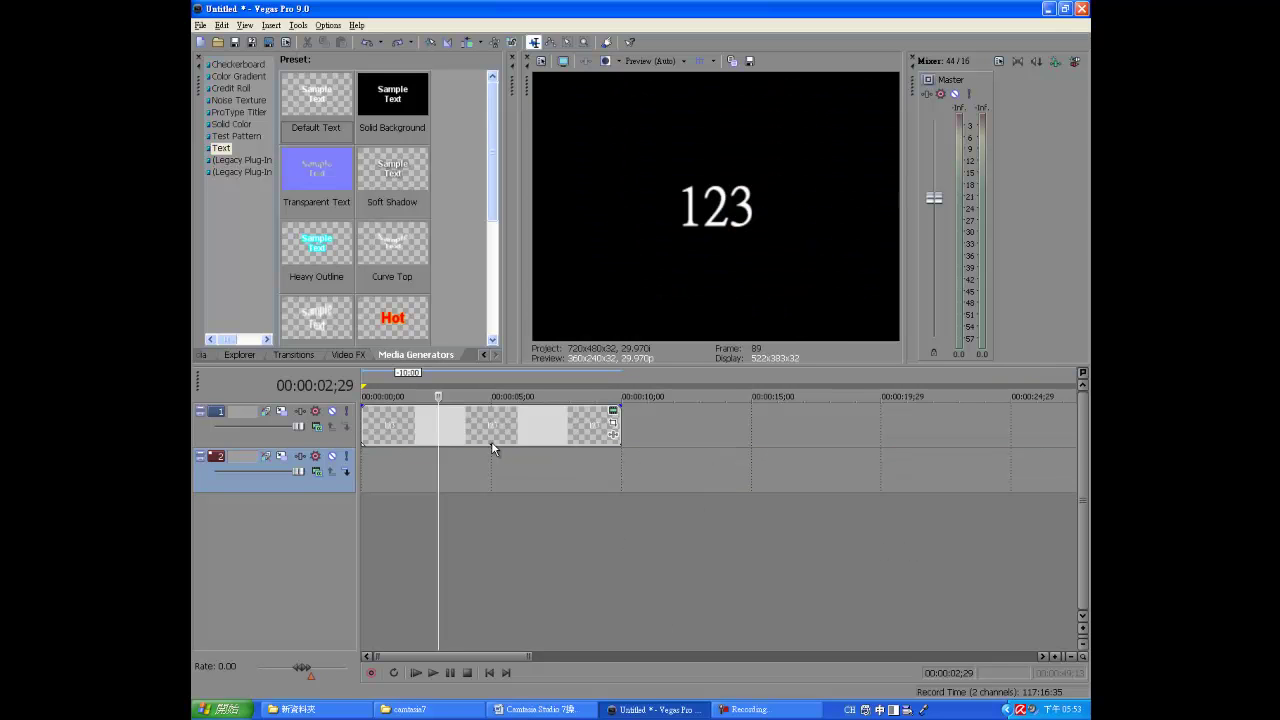
Step: Lower the "123" title with Event Pan/Crop to a Y center of 210, and undo back to before the test pattern's deletion
{"action": "left_click", "coordinate": [612, 423]}
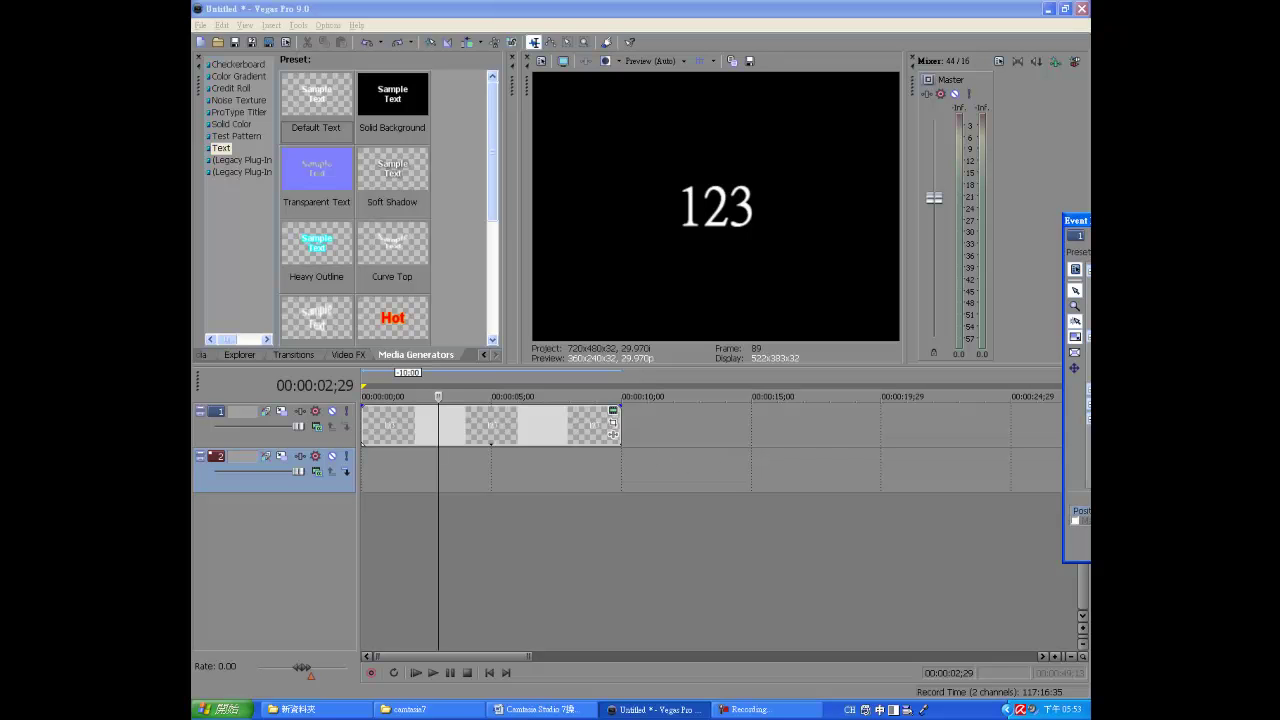
{"action": "left_click_drag", "start_coordinate": [1076, 220], "coordinate": [525, 231]}
{"action": "left_click_drag", "start_coordinate": [851, 398], "coordinate": [848, 368]}
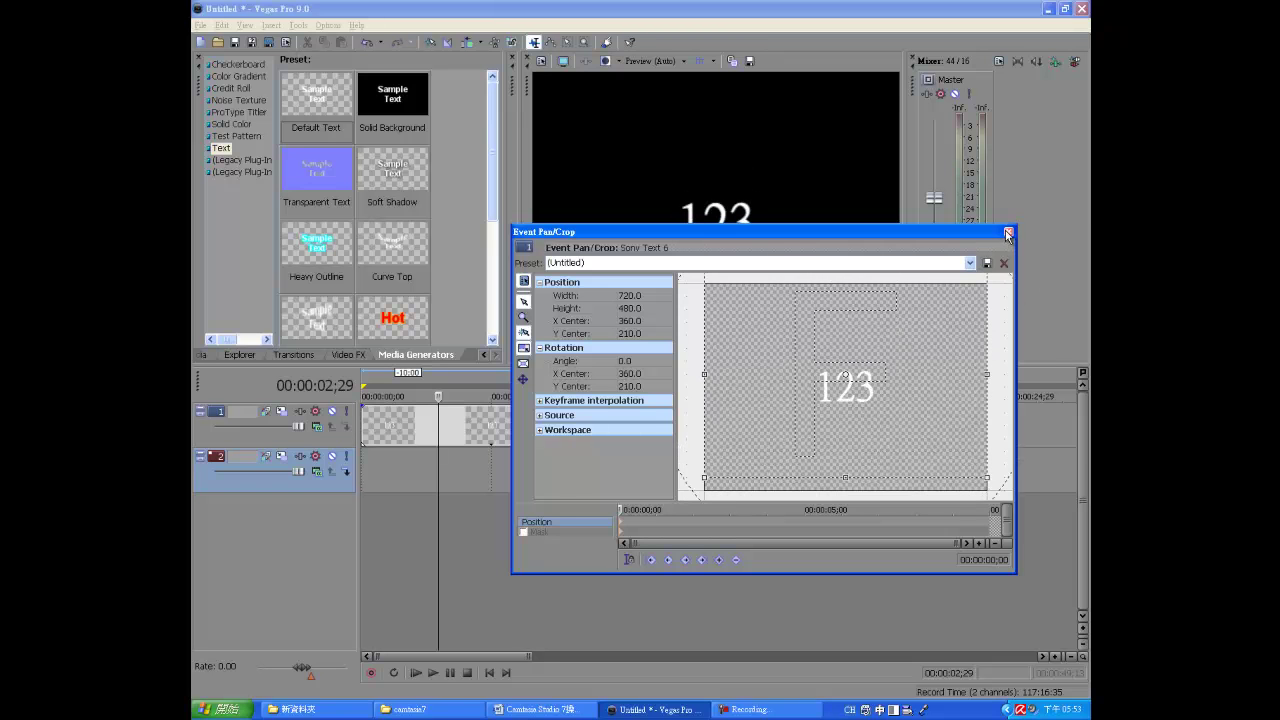
{"action": "left_click", "coordinate": [1008, 231]}
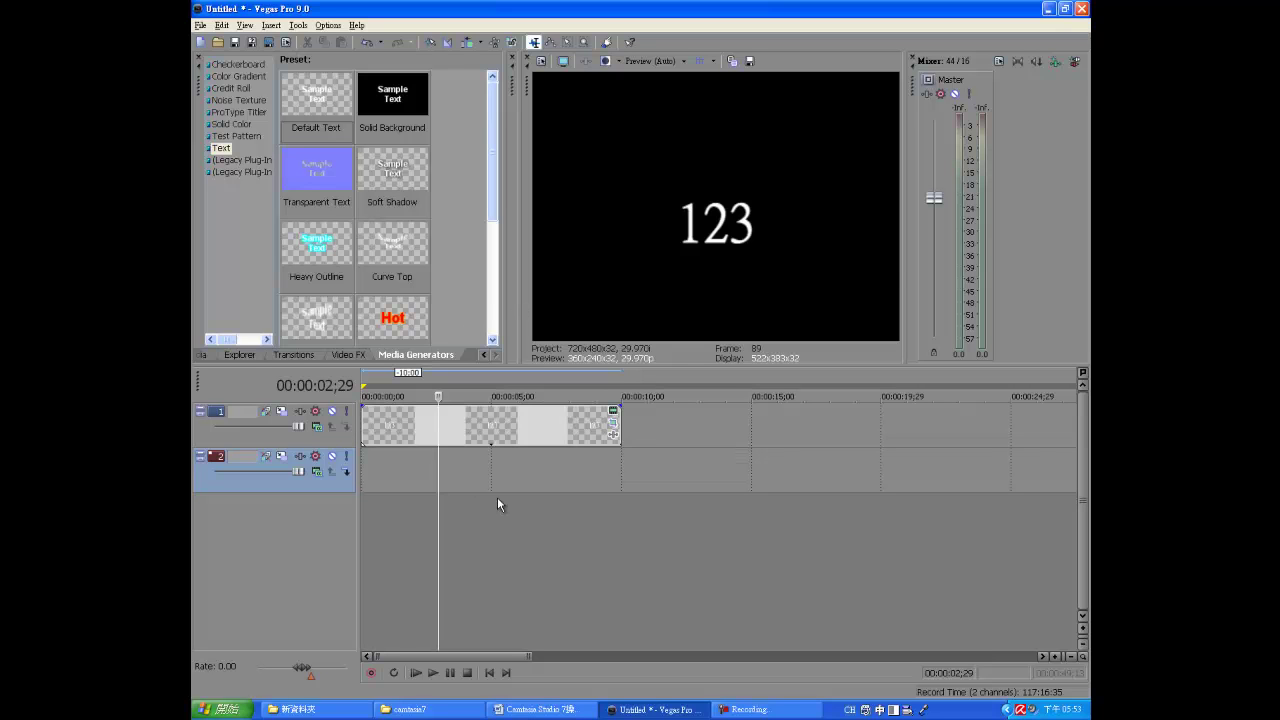
{"action": "key", "text": "ctrl+z"}
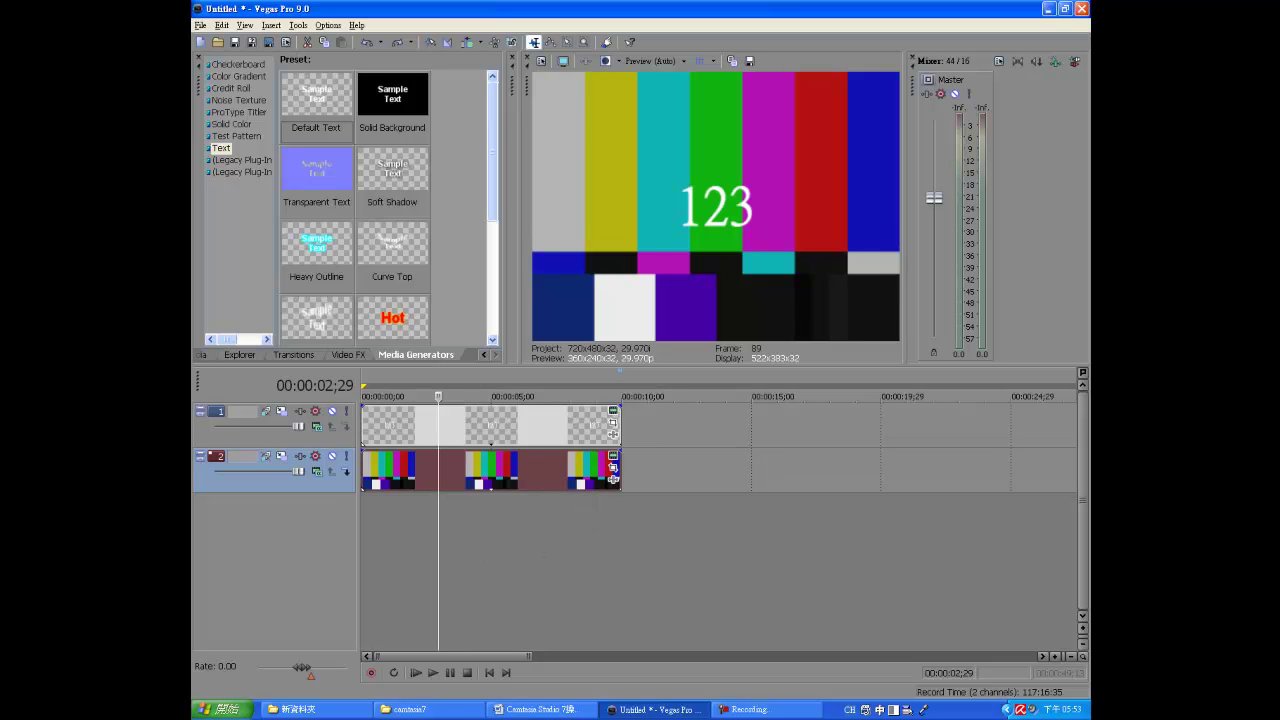
Step: Place the series of photos directly after the title on the first track and play the timeline across them
{"action": "left_click", "coordinate": [290, 709]}
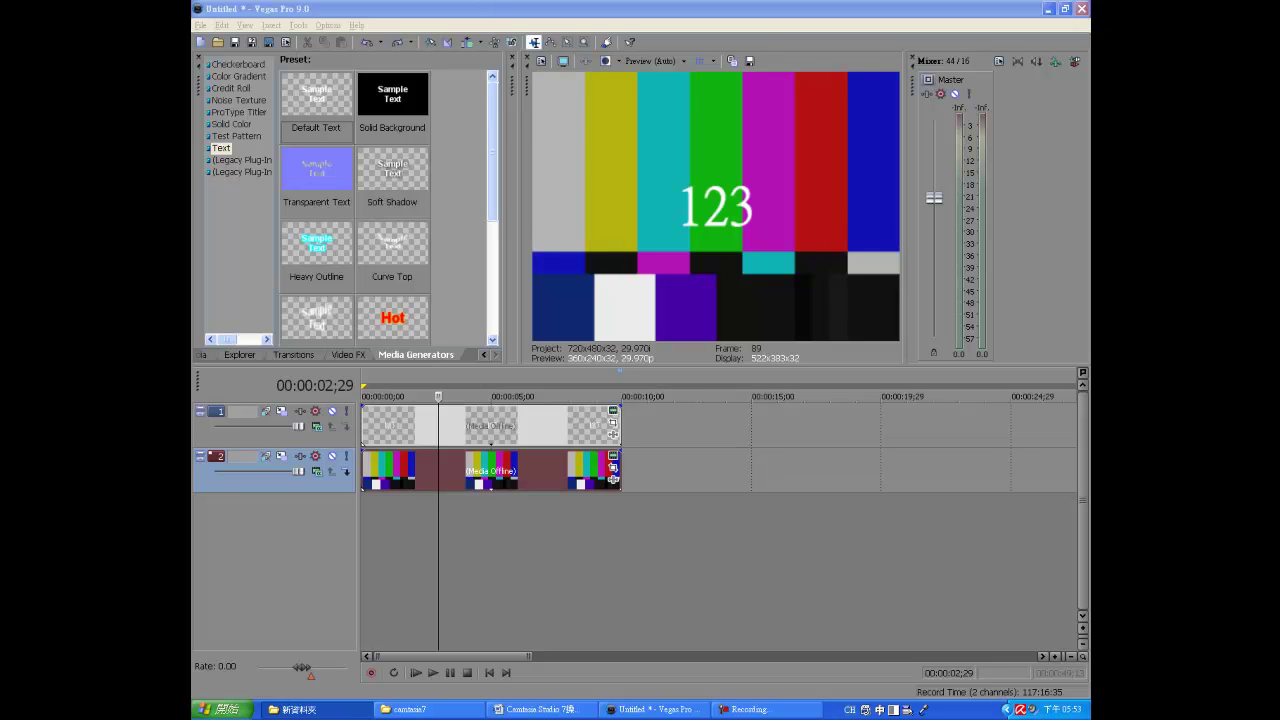
{"action": "left_click_drag", "start_coordinate": [802, 500], "coordinate": [626, 424]}
{"action": "left_click_drag", "start_coordinate": [652, 418], "coordinate": [629, 420]}
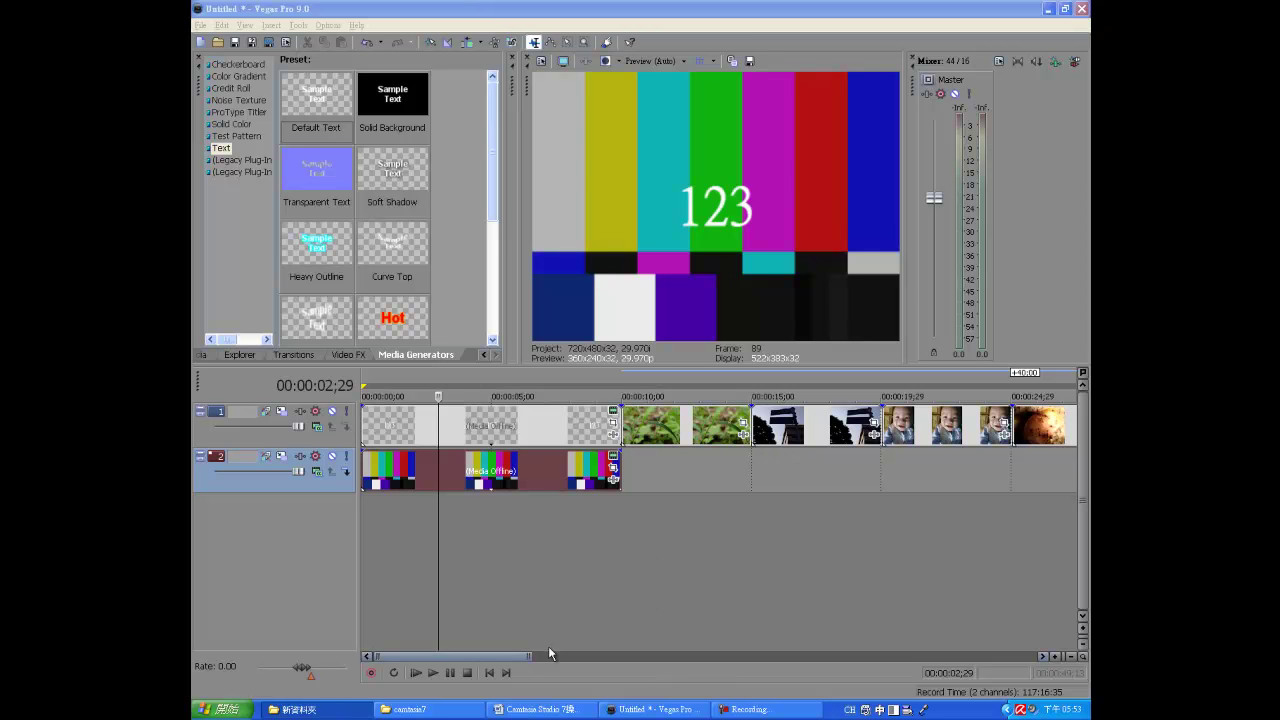
{"action": "left_click", "coordinate": [433, 672]}
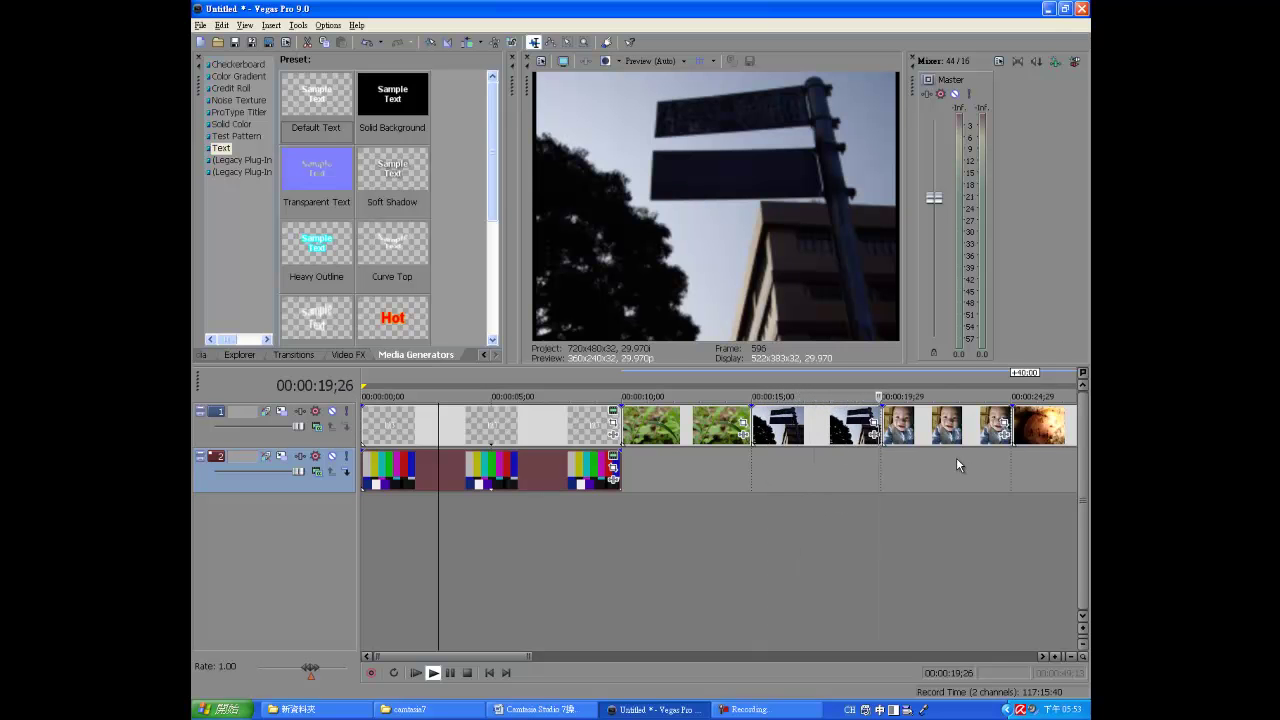
{"action": "left_click", "coordinate": [450, 673]}
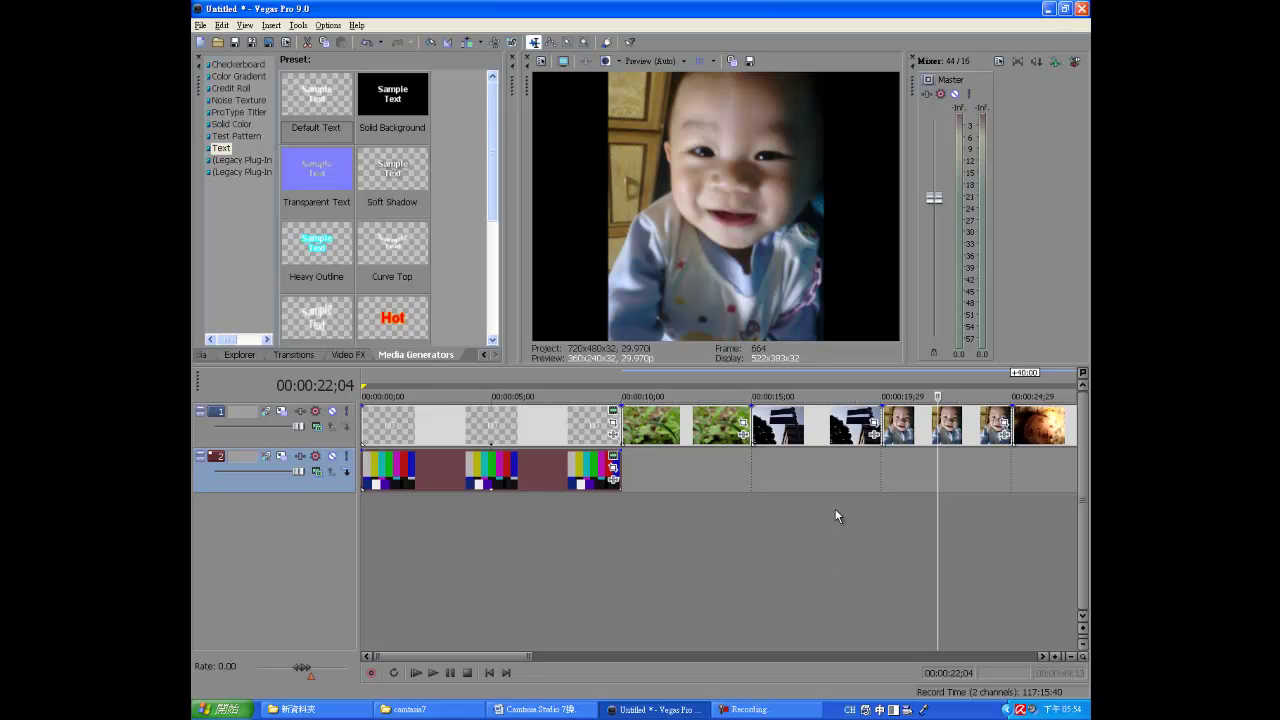
Step: Apply the Page Loop transition preset "Top-Left, Medium Loop" between the "123" title and the first photo
{"action": "left_click", "coordinate": [281, 355]}
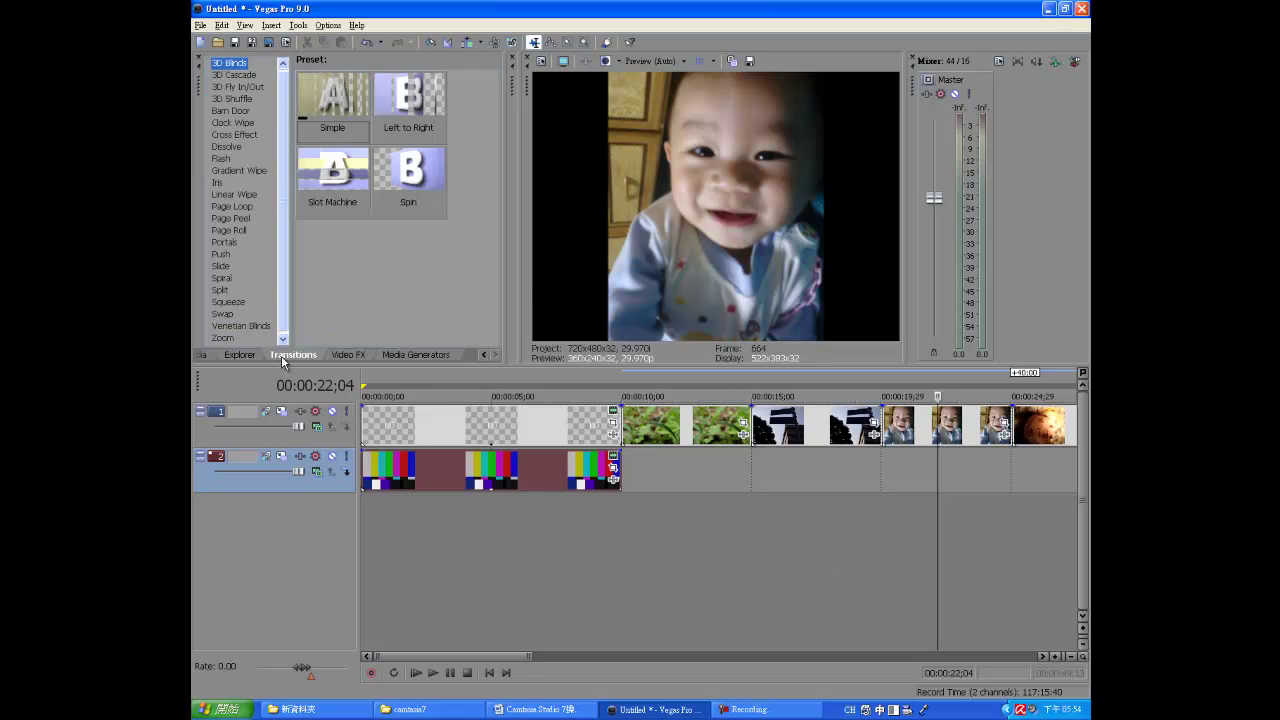
{"action": "left_click", "coordinate": [231, 207]}
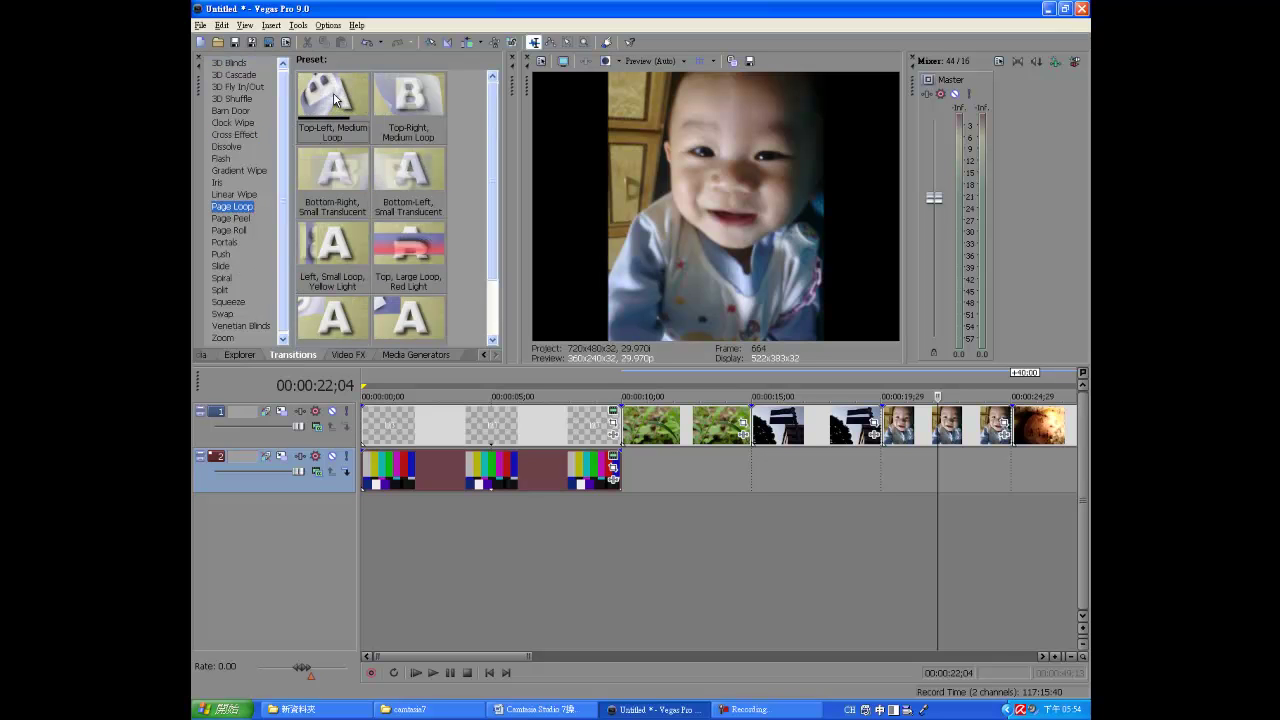
{"action": "left_click_drag", "start_coordinate": [335, 97], "coordinate": [621, 422]}
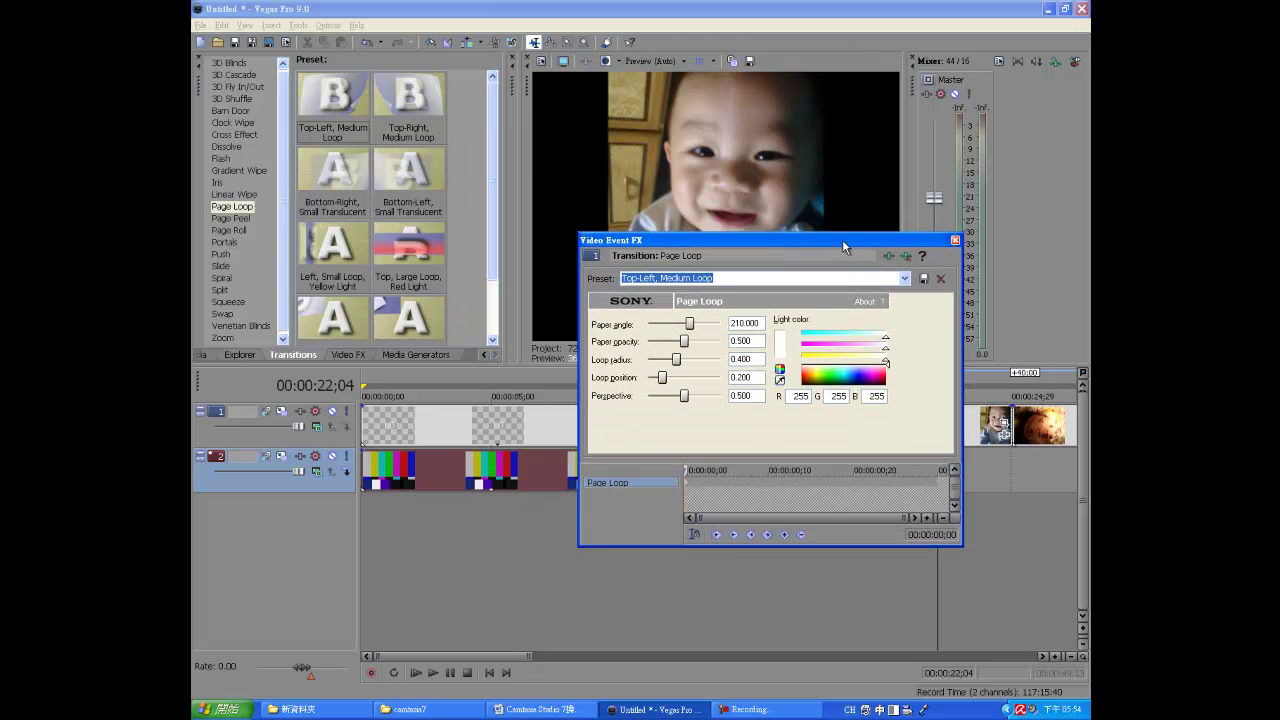
{"action": "left_click", "coordinate": [955, 241]}
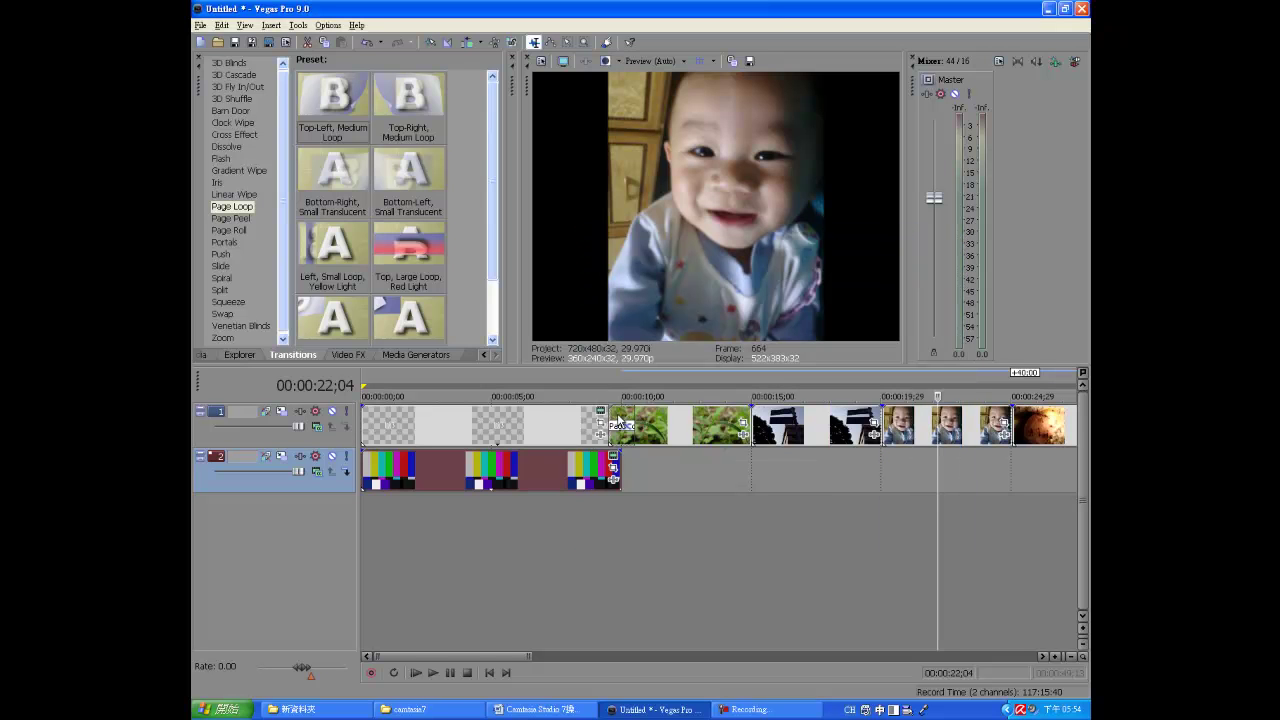
Step: Play the timeline from shortly before the first photo to preview the Page Loop transition
{"action": "left_click", "coordinate": [571, 520]}
{"action": "left_click", "coordinate": [433, 673]}
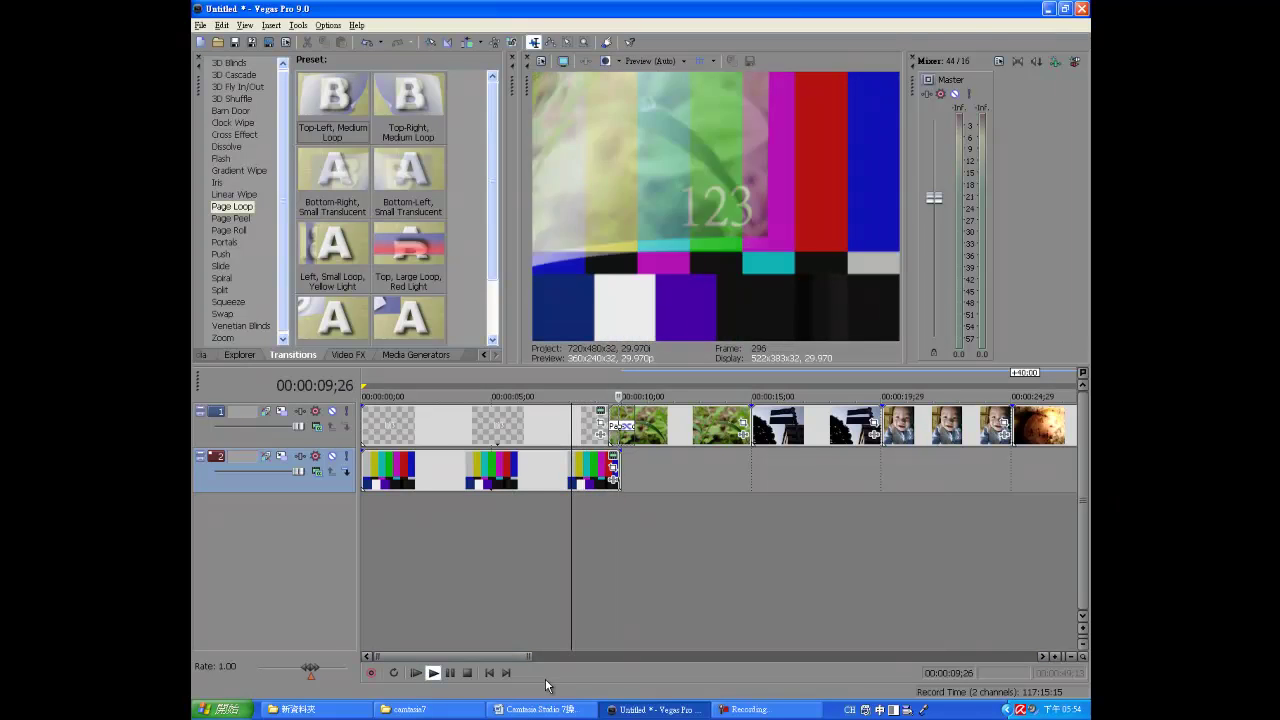
{"action": "left_click", "coordinate": [450, 673]}
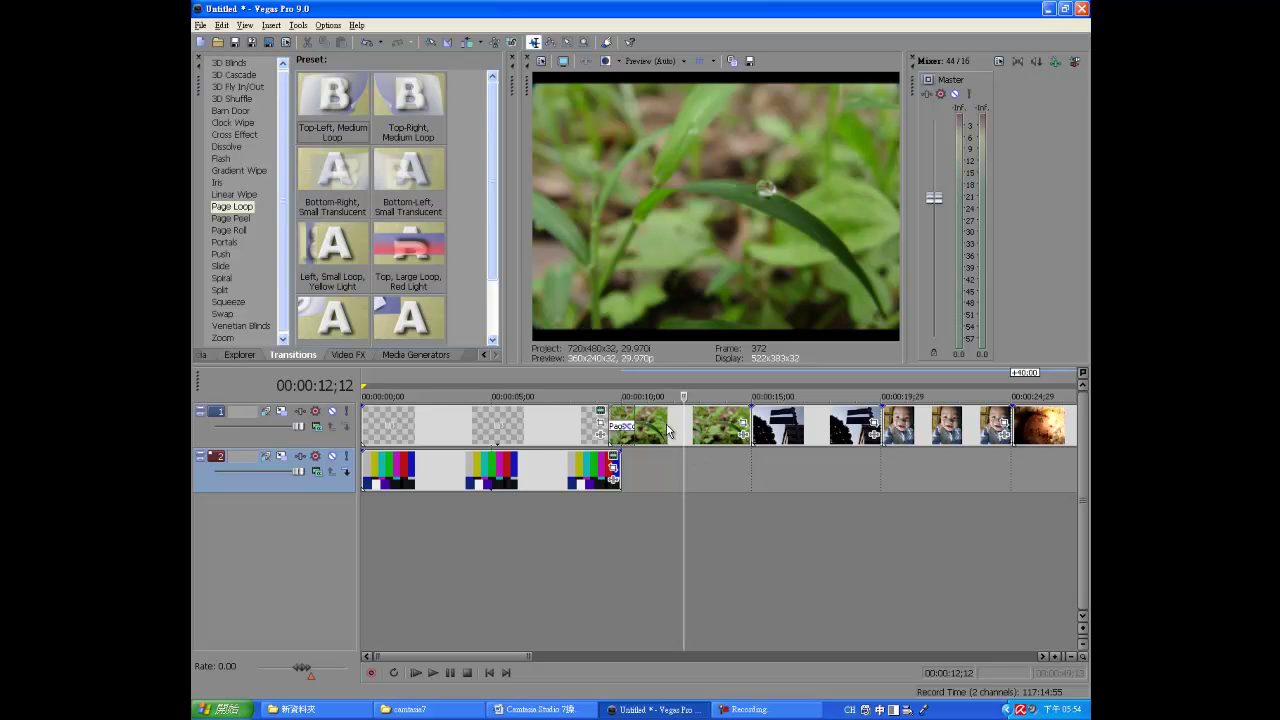
Step: Apply the Page Loop preset "Top, Large Loop, Red Light" to all selected clips on the first track, and play the transitions
{"action": "left_click", "coordinate": [570, 430]}
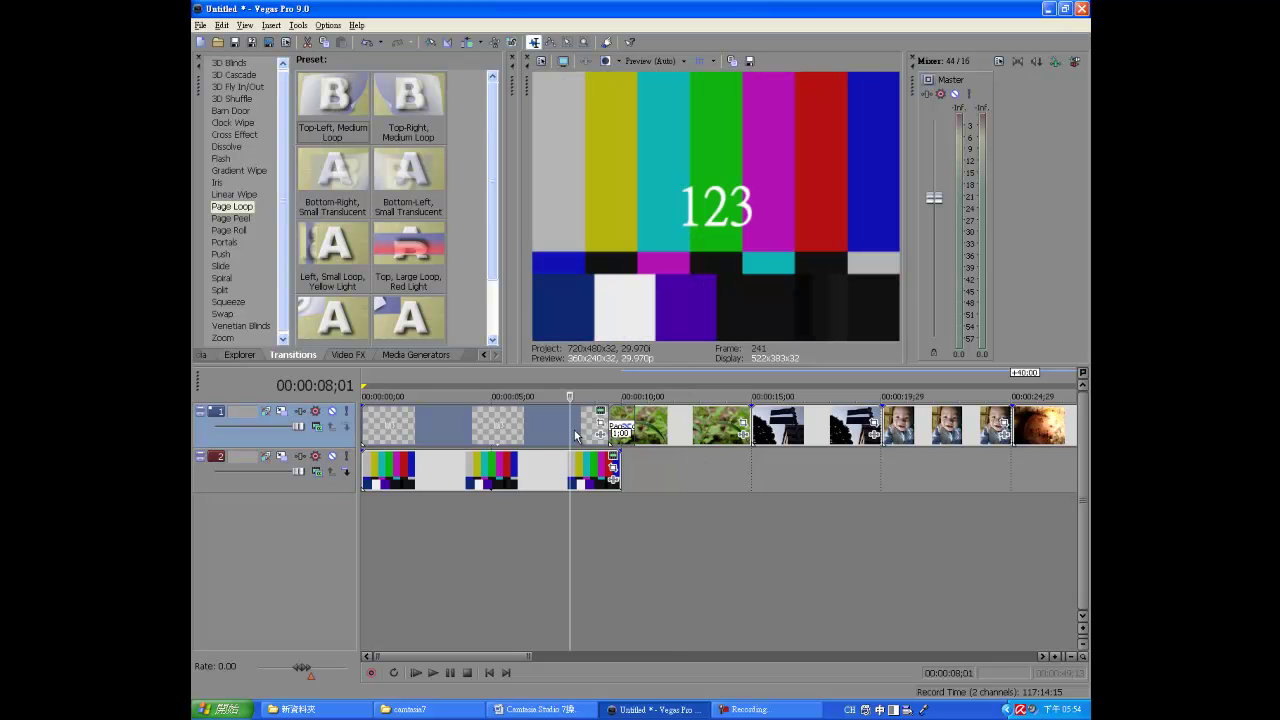
{"action": "left_click", "coordinate": [1046, 436]}
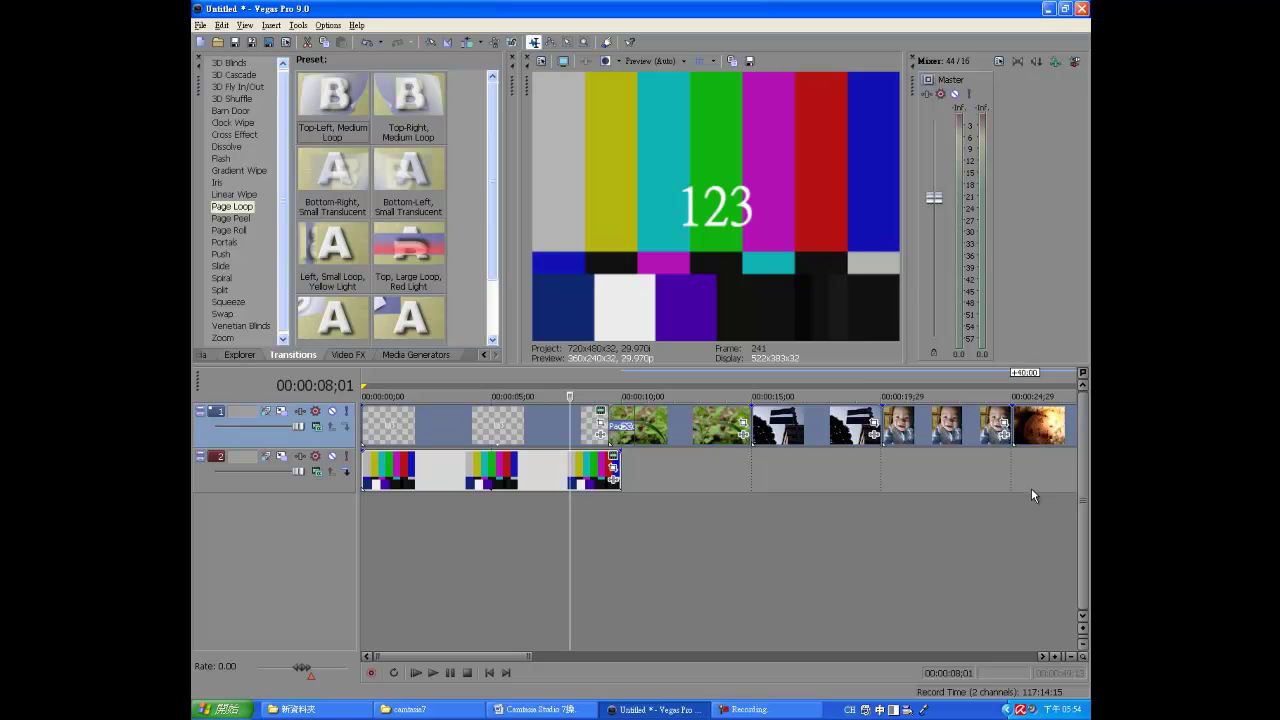
{"action": "left_click_drag", "start_coordinate": [418, 248], "coordinate": [760, 432]}
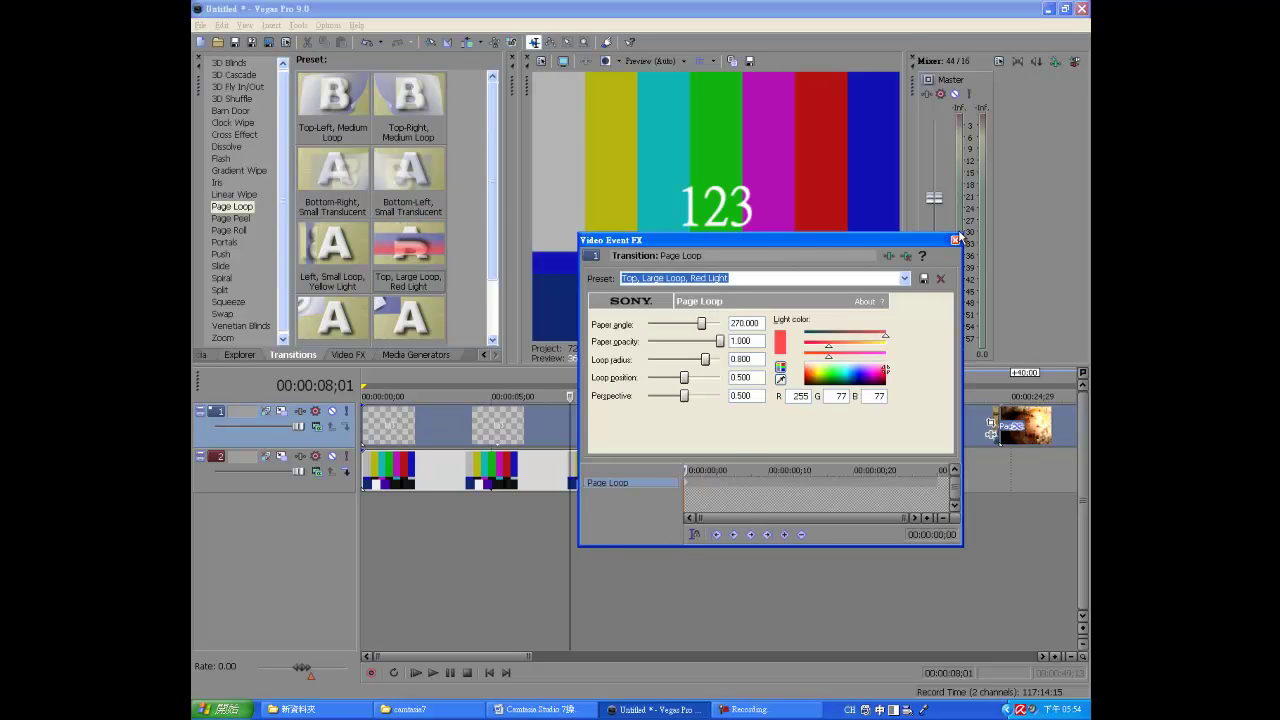
{"action": "left_click", "coordinate": [956, 240]}
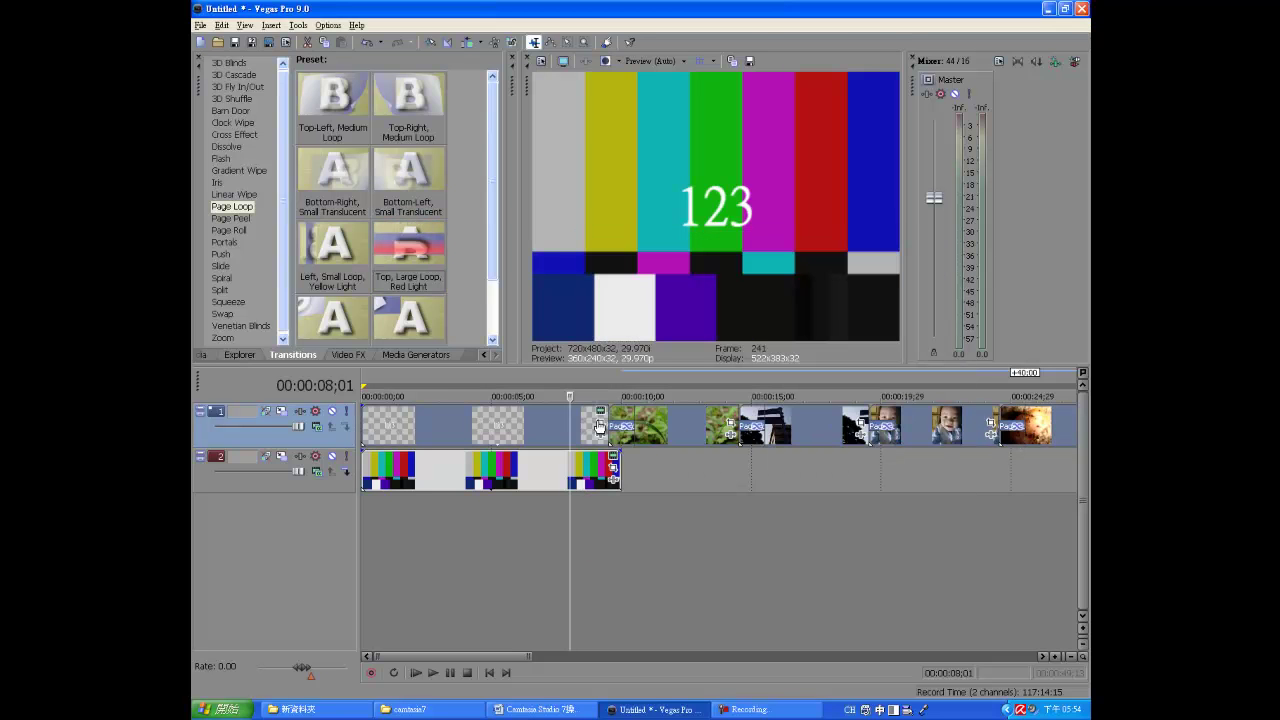
{"action": "left_click", "coordinate": [436, 673]}
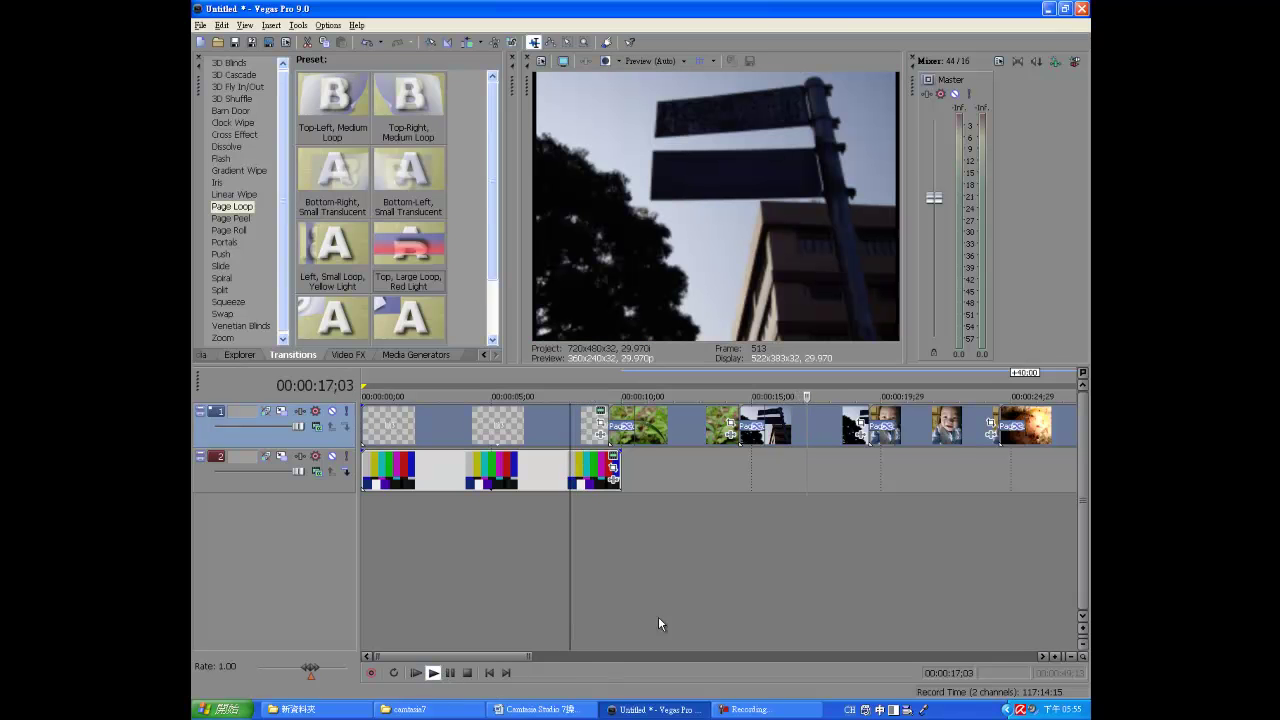
{"action": "left_click", "coordinate": [450, 673]}
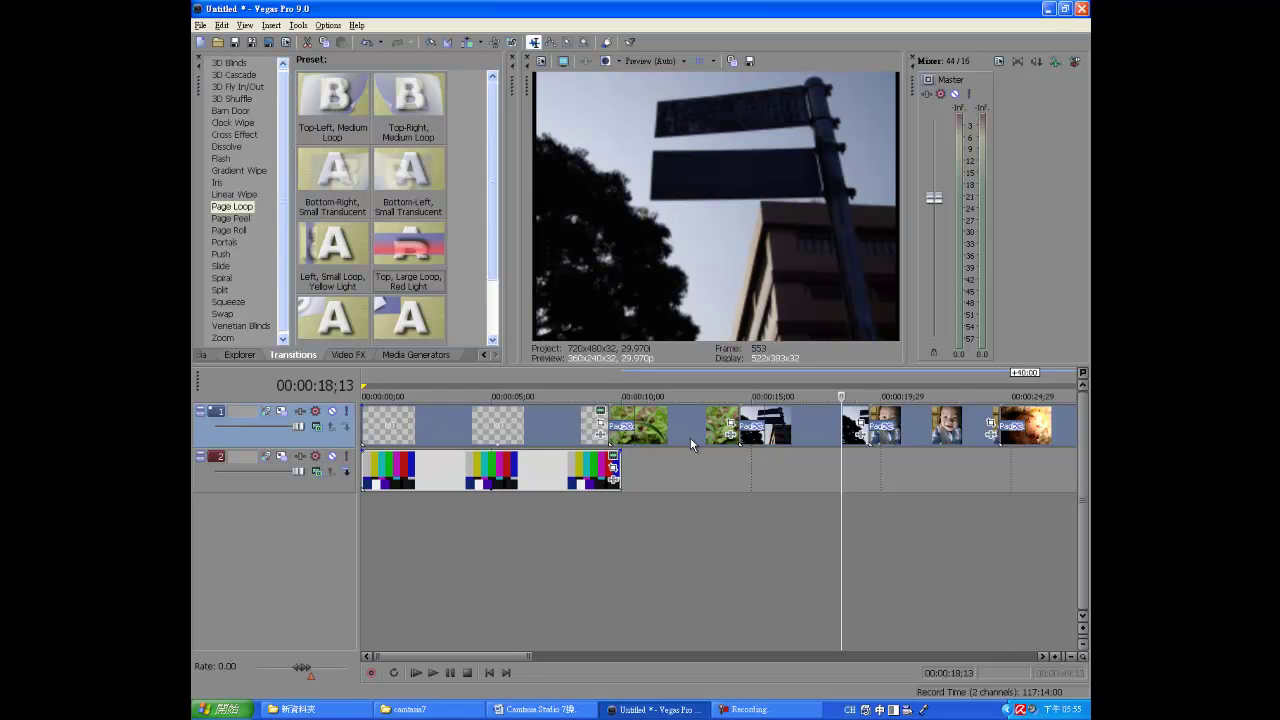
Step: Add a Soft Shadow text clip on the second track under the photos, with "14534536" inserted before "Text"
{"action": "left_click", "coordinate": [350, 355]}
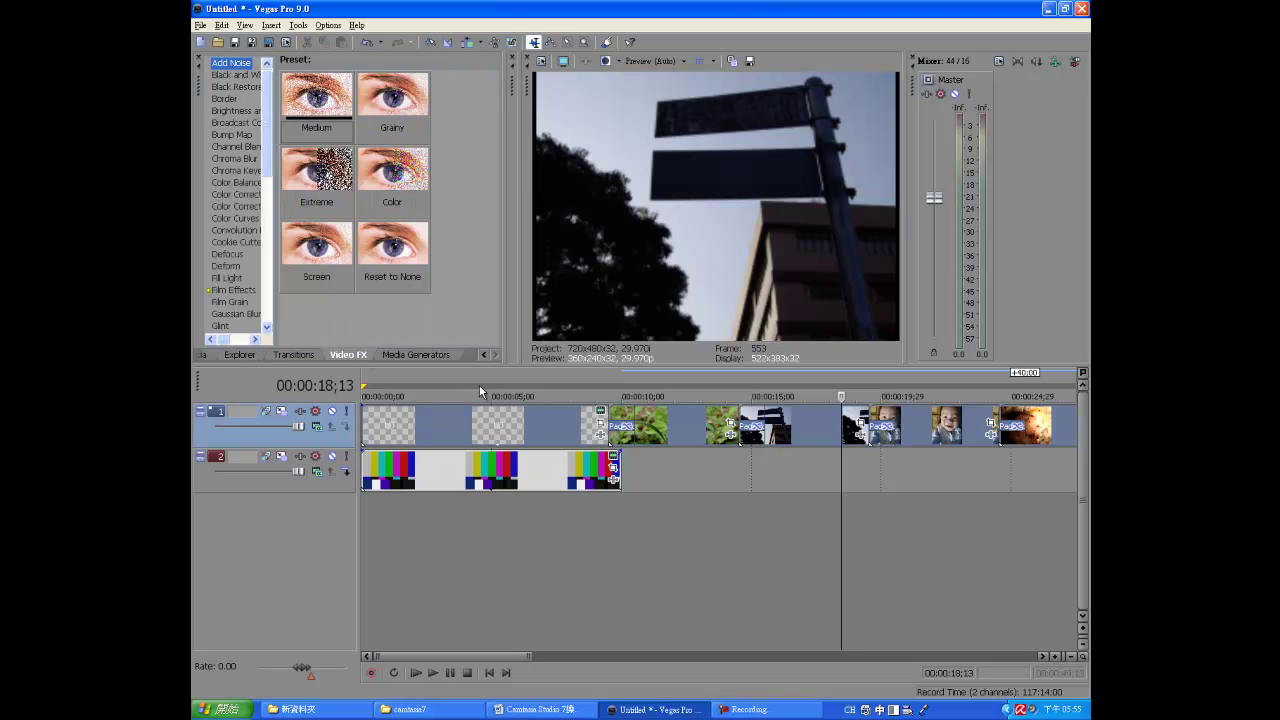
{"action": "left_click", "coordinate": [424, 355]}
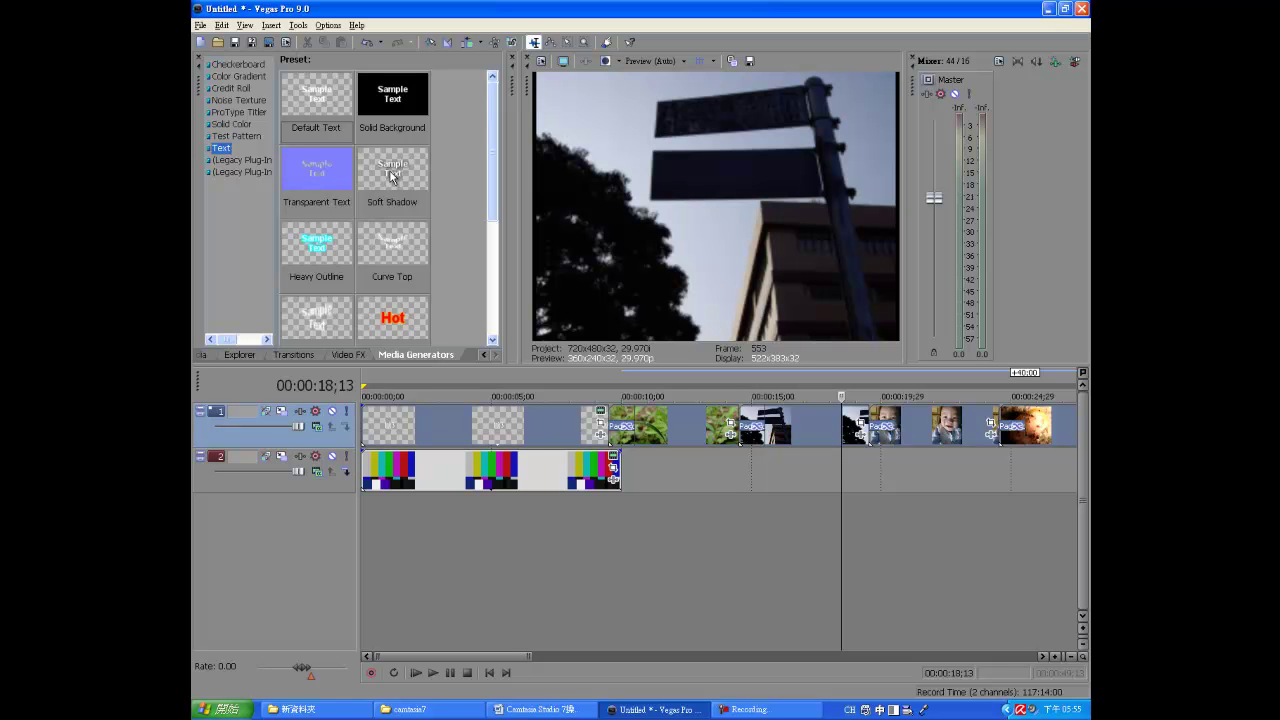
{"action": "left_click_drag", "start_coordinate": [392, 173], "coordinate": [634, 477]}
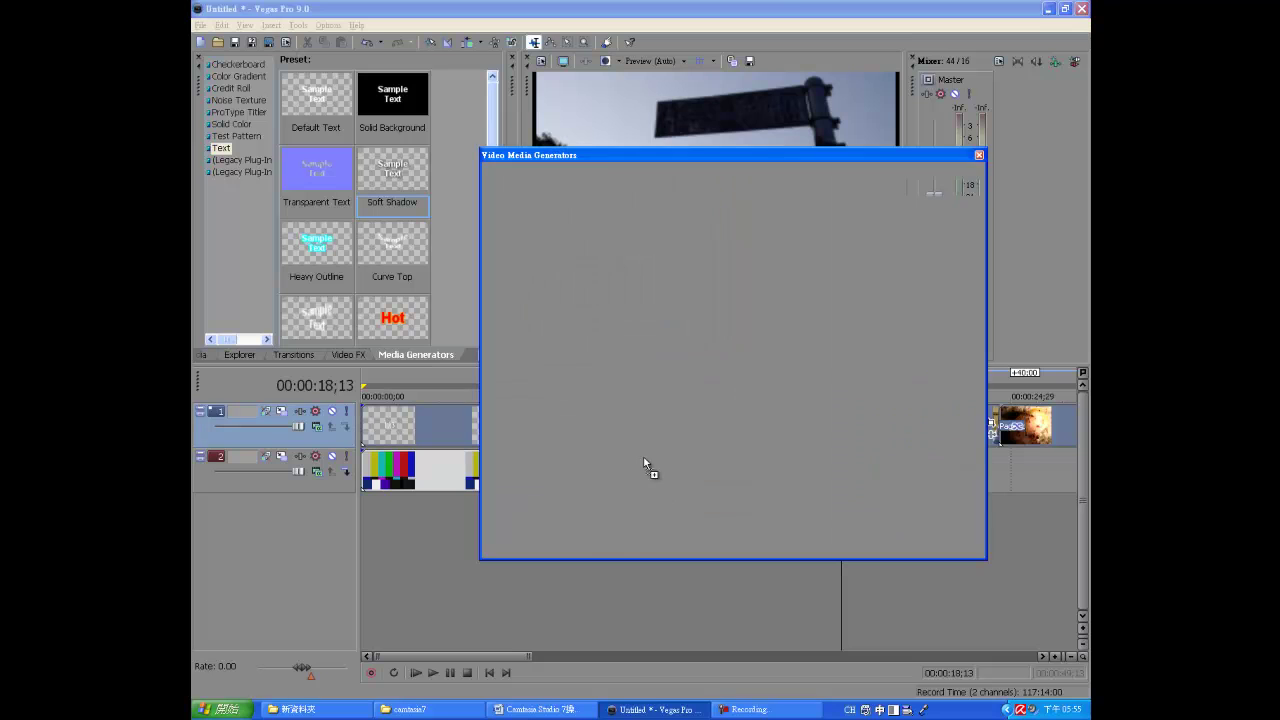
{"action": "double_click", "coordinate": [557, 323]}
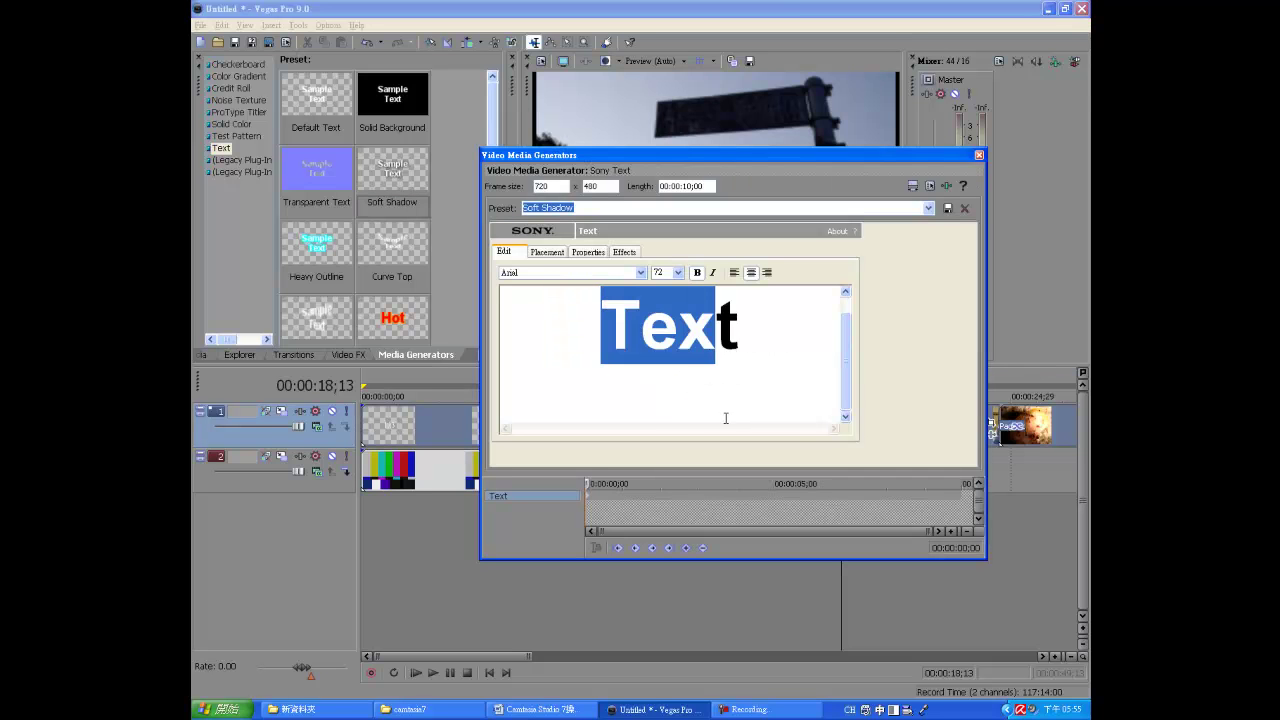
{"action": "type", "text": "14534536"}
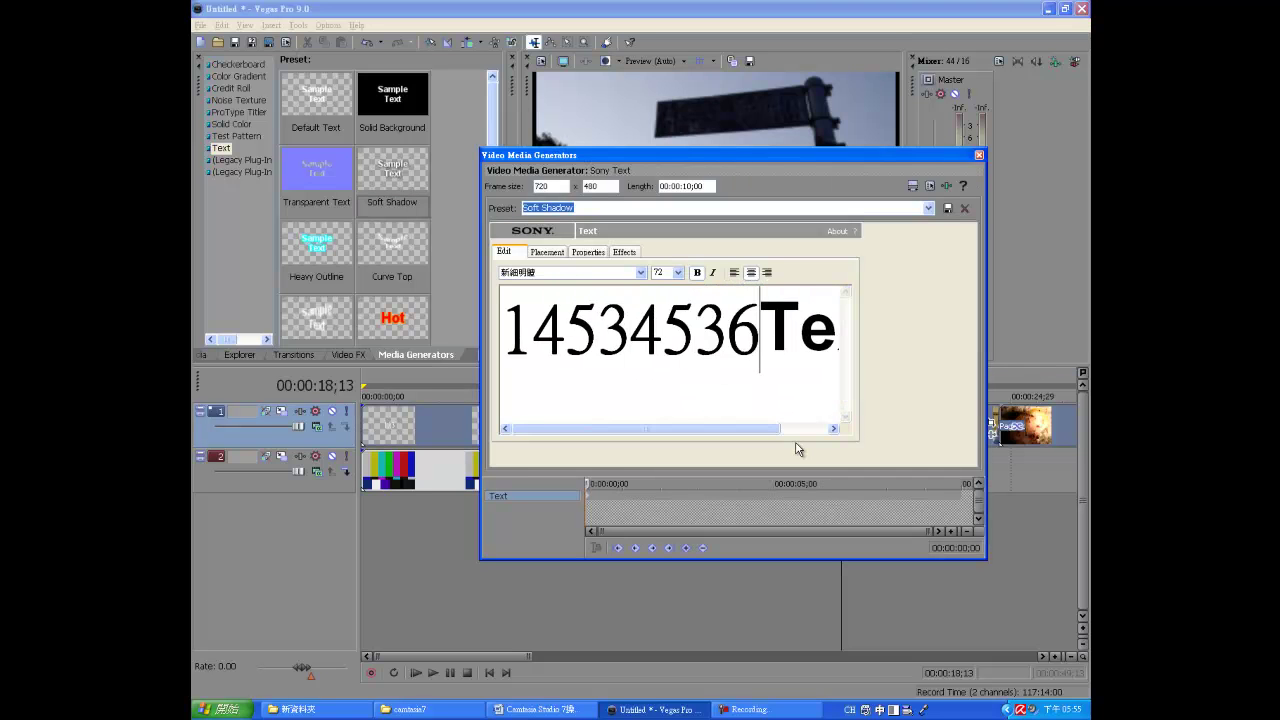
{"action": "left_click", "coordinate": [979, 155]}
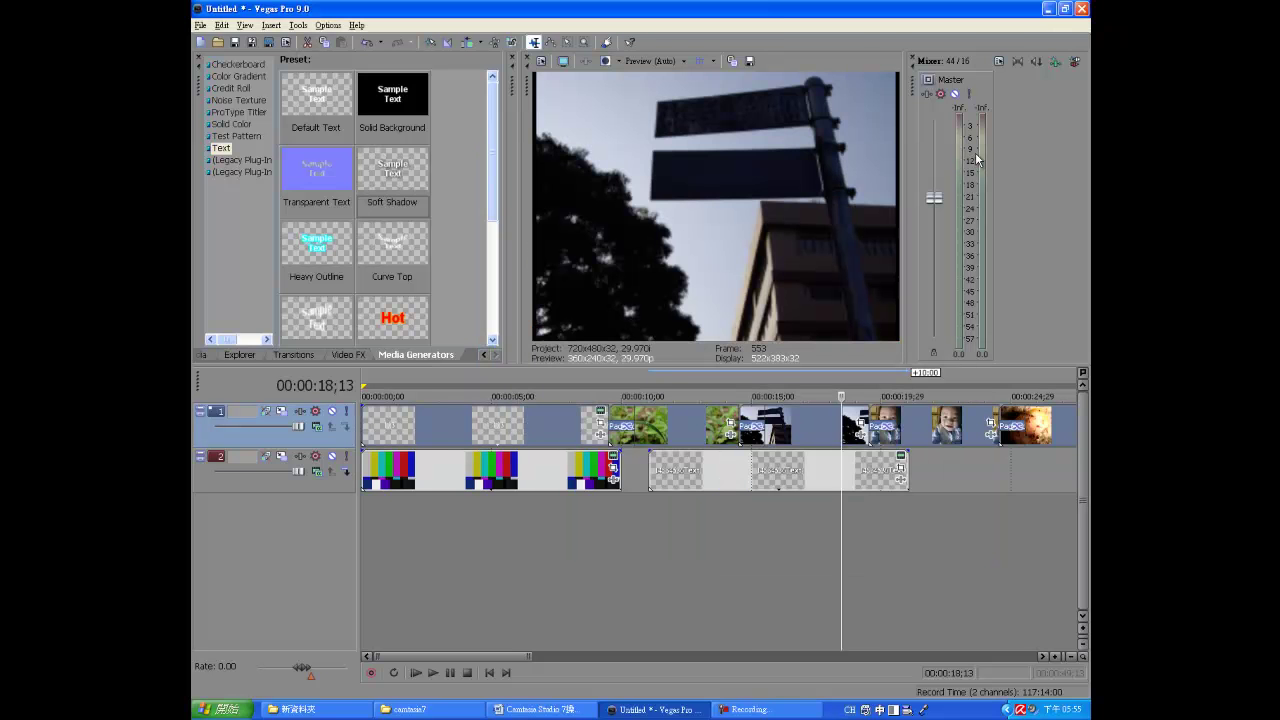
Step: Move the green leaf photo from the first track to a new third track beneath the Soft Shadow title
{"action": "left_click", "coordinate": [678, 512]}
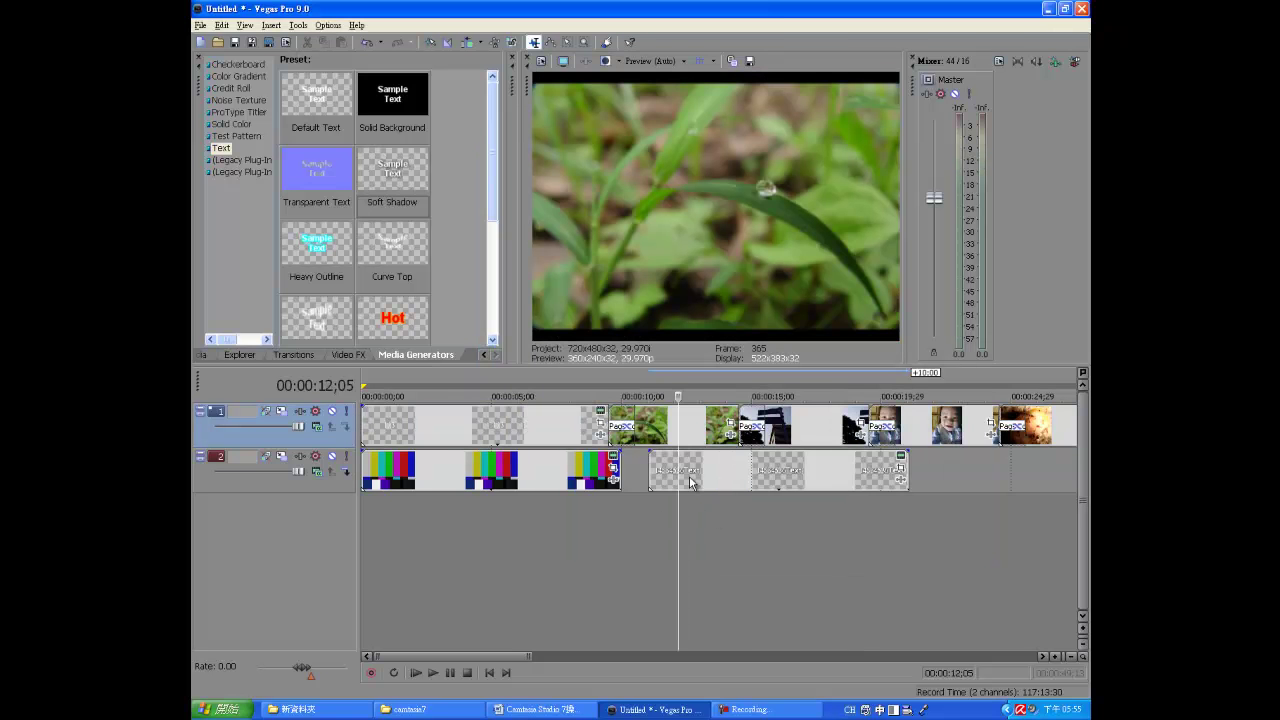
{"action": "left_click", "coordinate": [729, 483]}
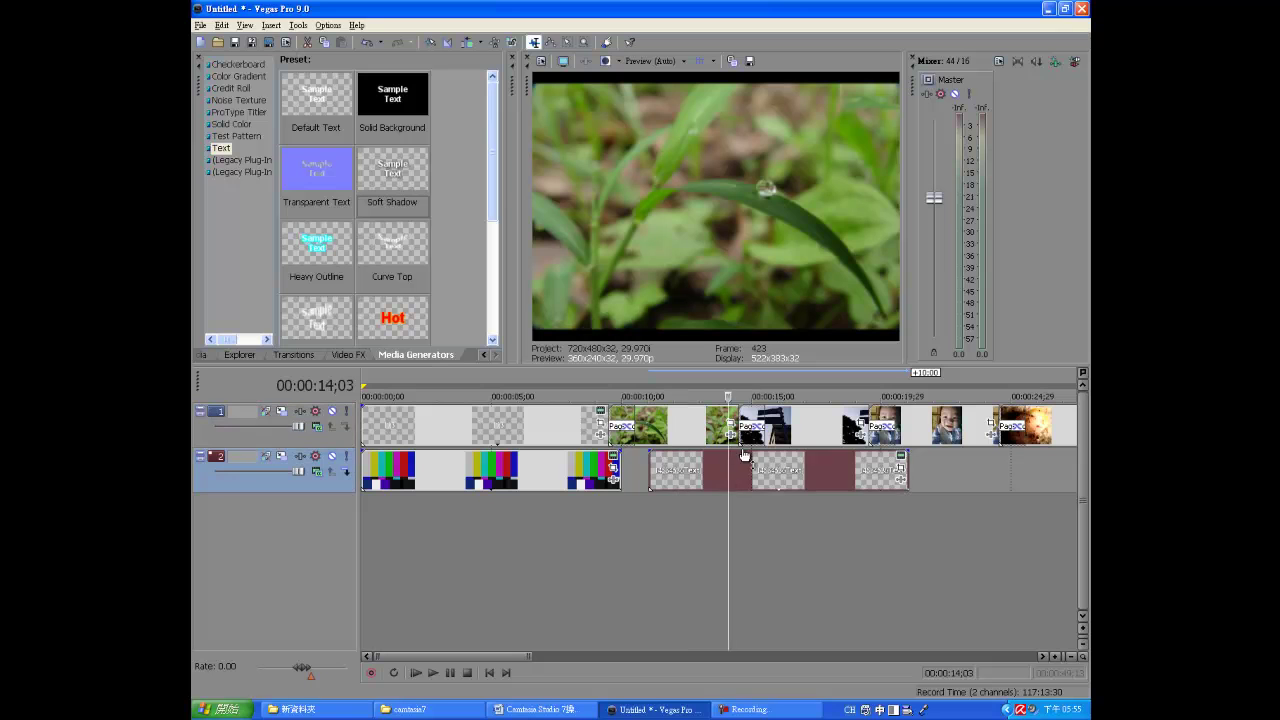
{"action": "left_click", "coordinate": [679, 425]}
{"action": "left_click_drag", "start_coordinate": [680, 461], "coordinate": [705, 498]}
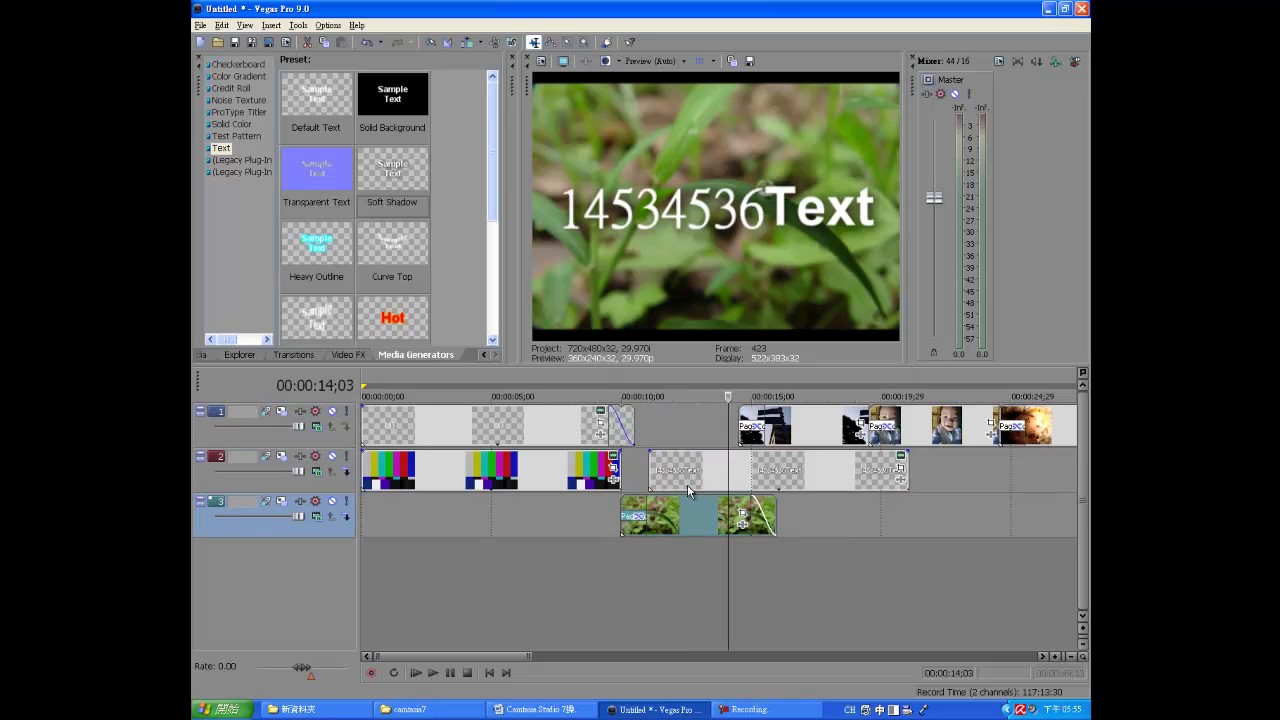
Step: Lower the Soft Shadow title in the frame with Event Pan/Crop, and review its generated text settings
{"action": "left_click", "coordinate": [687, 484]}
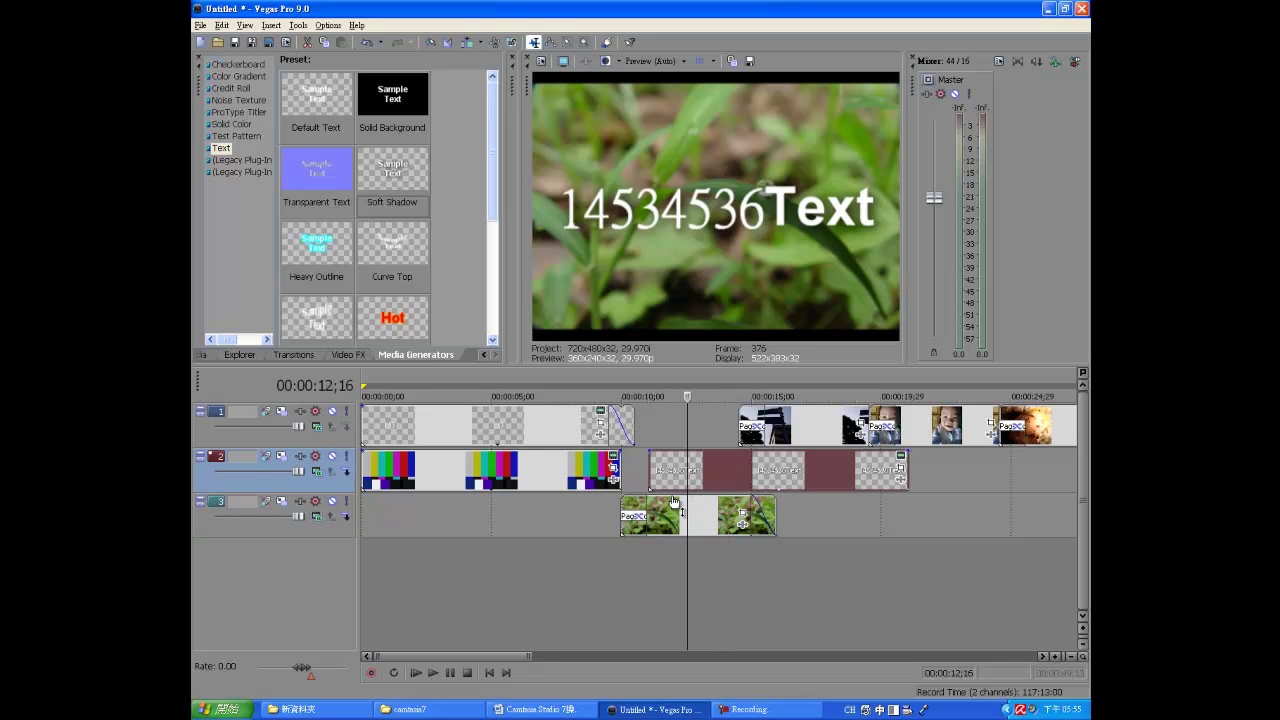
{"action": "left_click", "coordinate": [900, 460]}
{"action": "mouse_move", "coordinate": [799, 392]}
{"action": "left_mouse_down"}
{"action": "mouse_move", "coordinate": [797, 443]}
{"action": "mouse_move", "coordinate": [799, 380]}
{"action": "left_mouse_up"}
{"action": "left_click", "coordinate": [1008, 232]}
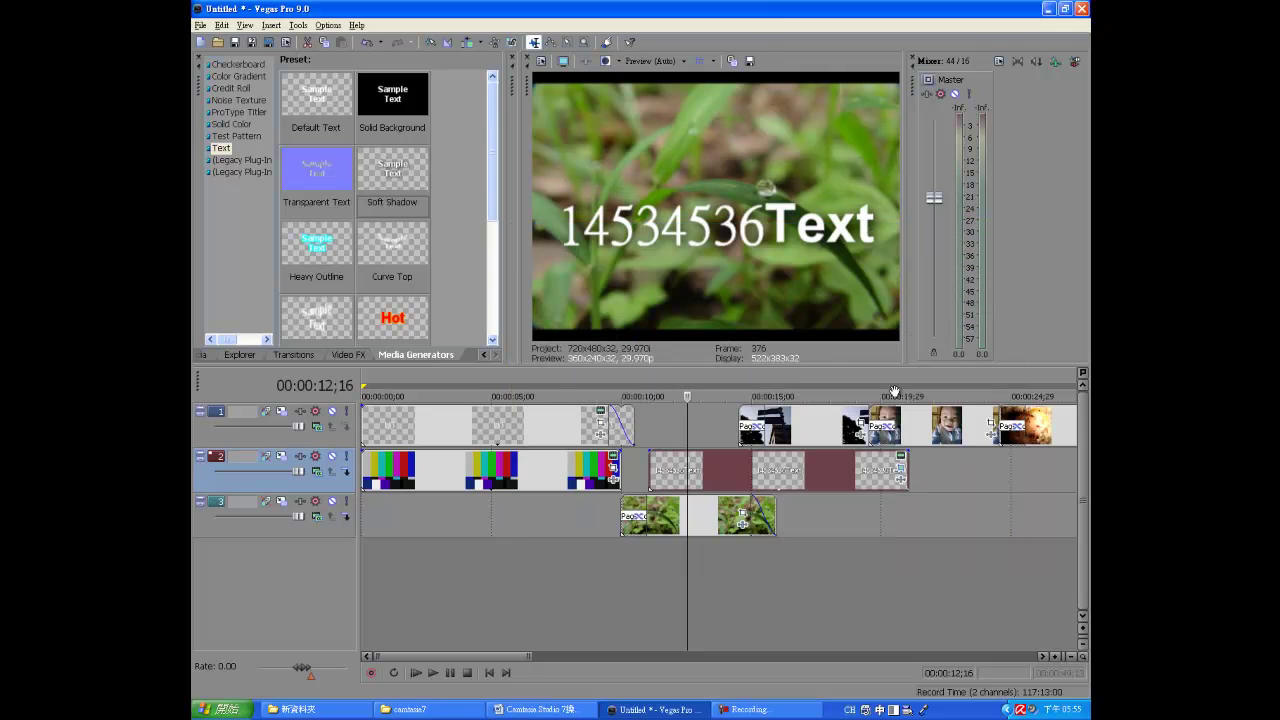
{"action": "left_click", "coordinate": [902, 456]}
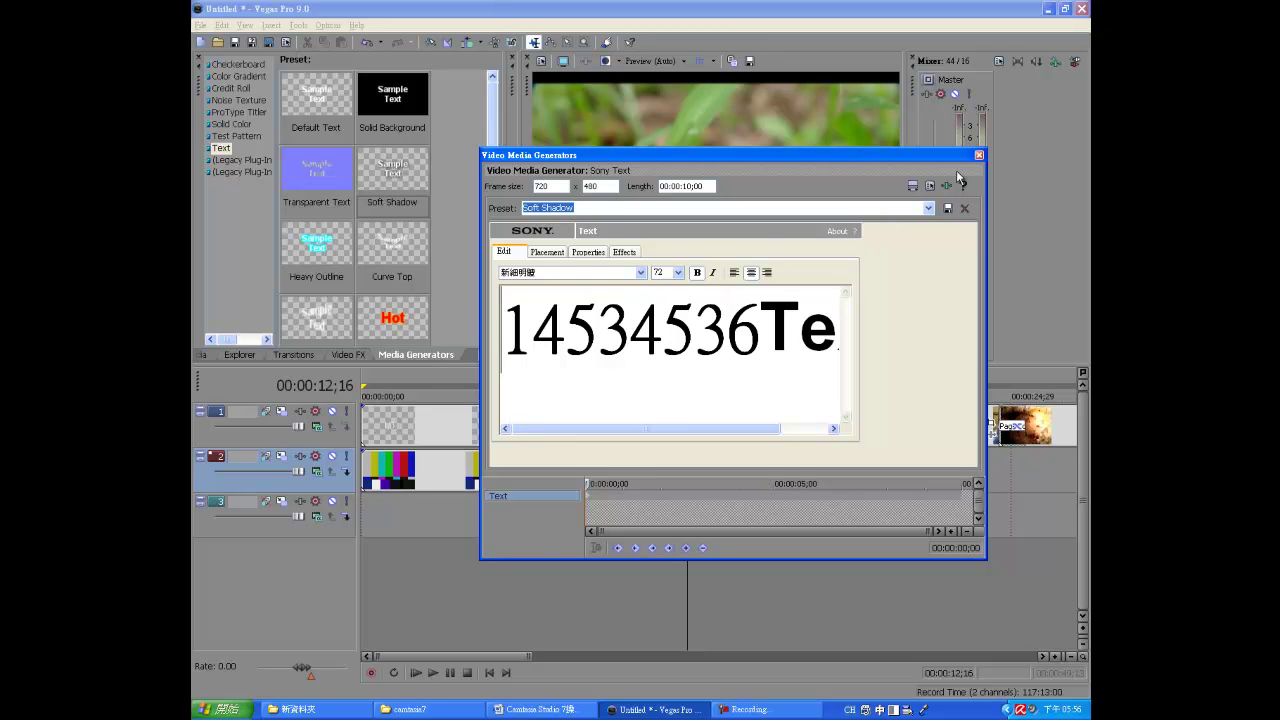
{"action": "left_click", "coordinate": [978, 156]}
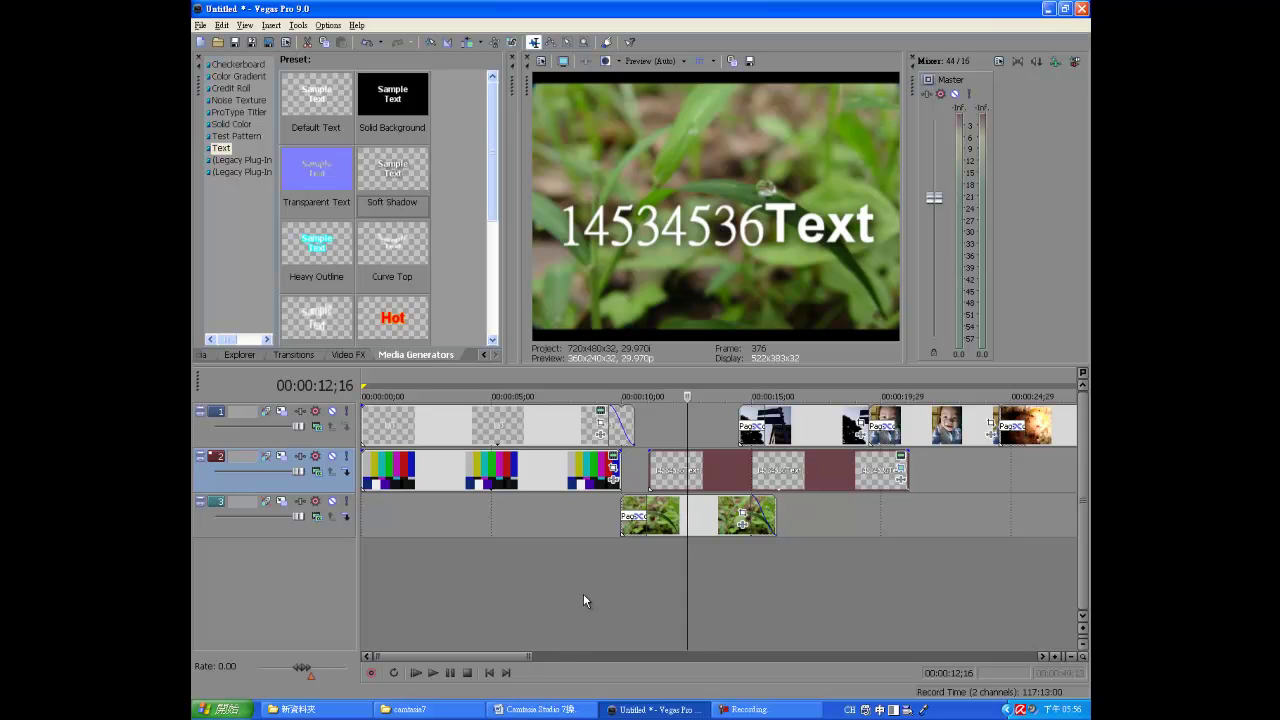
Step: Add an audio file from its folder as a new fourth track starting at the beginning of the timeline
{"action": "left_click", "coordinate": [227, 713]}
{"action": "left_click", "coordinate": [362, 490]}
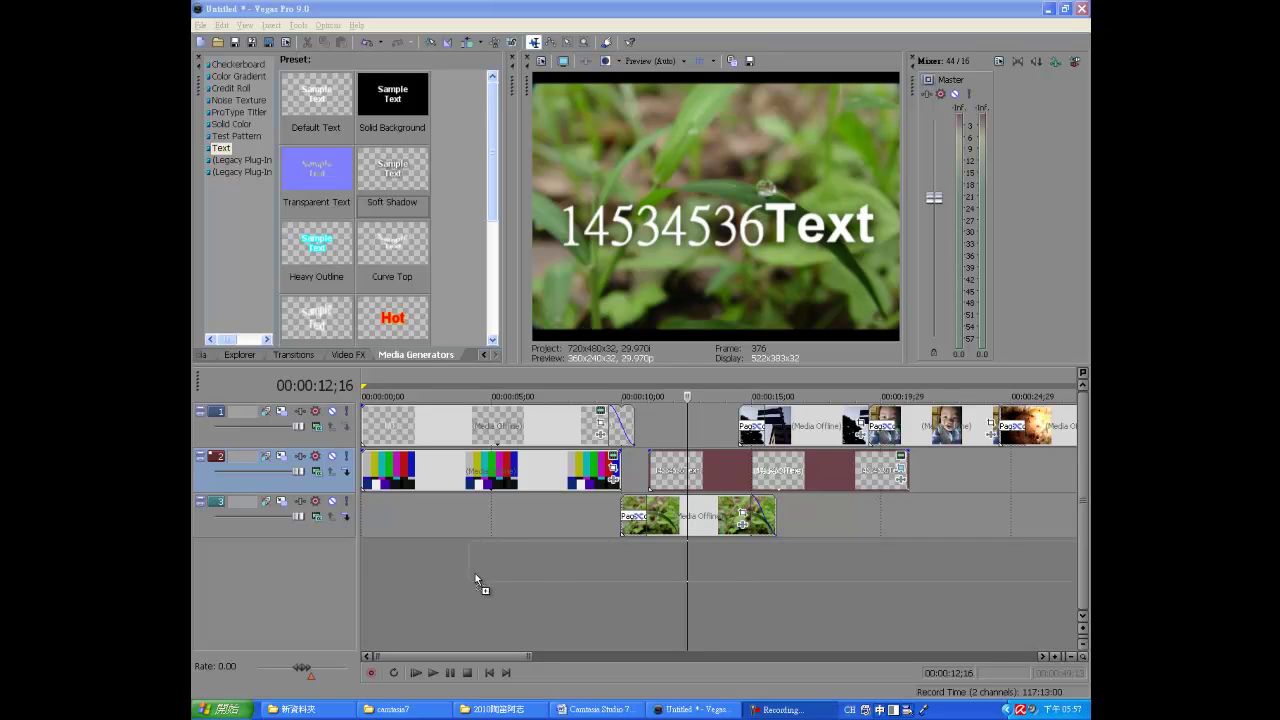
{"action": "left_click_drag", "start_coordinate": [338, 538], "coordinate": [342, 531]}
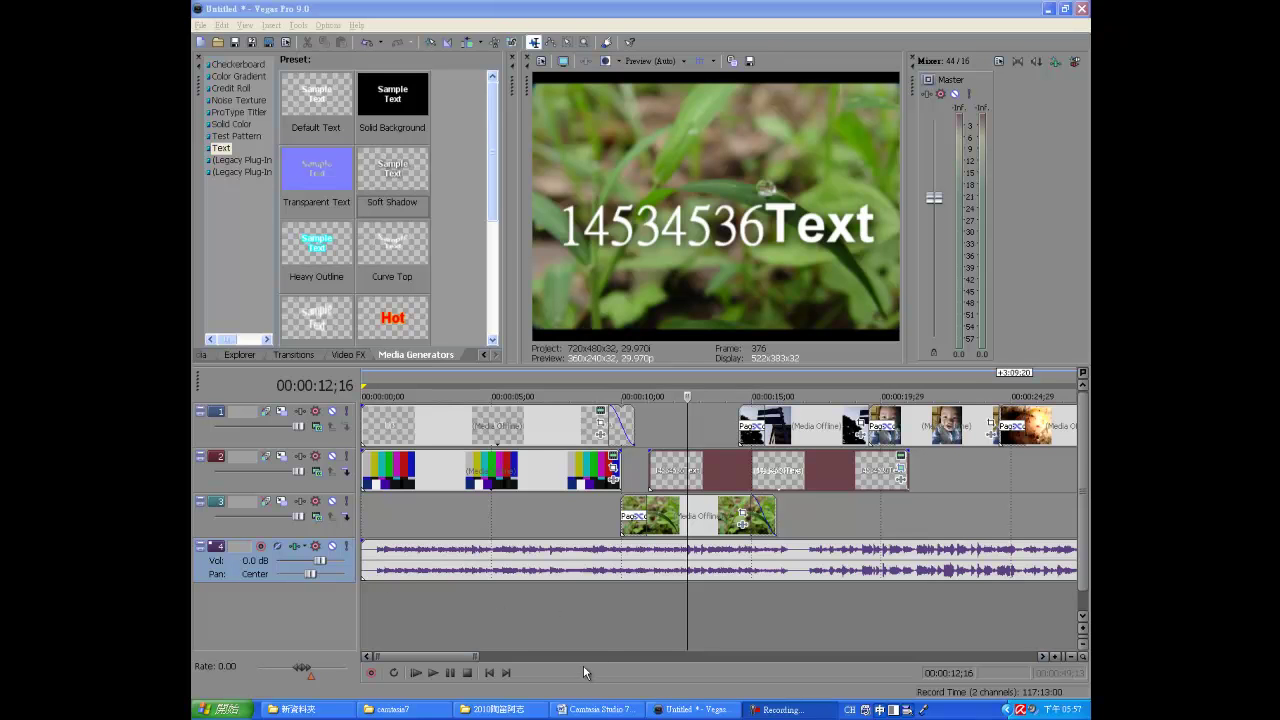
Step: Add a fade-in of about 5 seconds to the start of the audio clip and play it back
{"action": "left_click", "coordinate": [466, 672]}
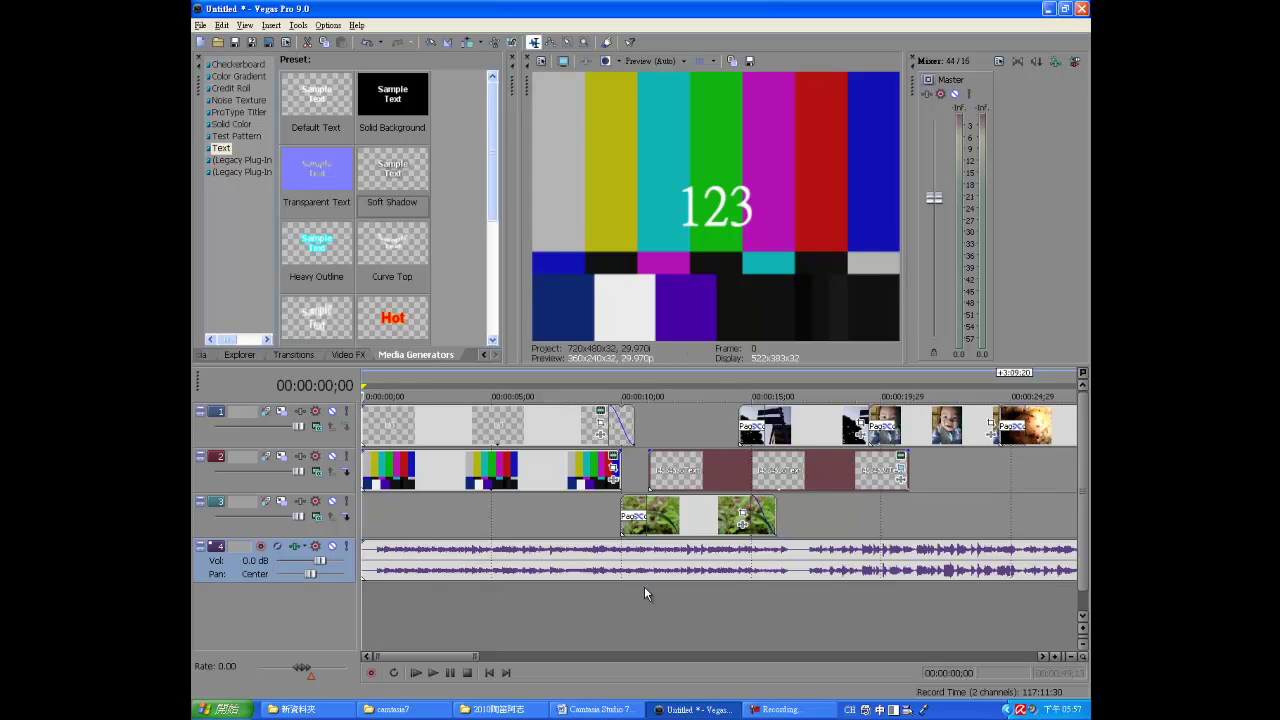
{"action": "left_click", "coordinate": [364, 548]}
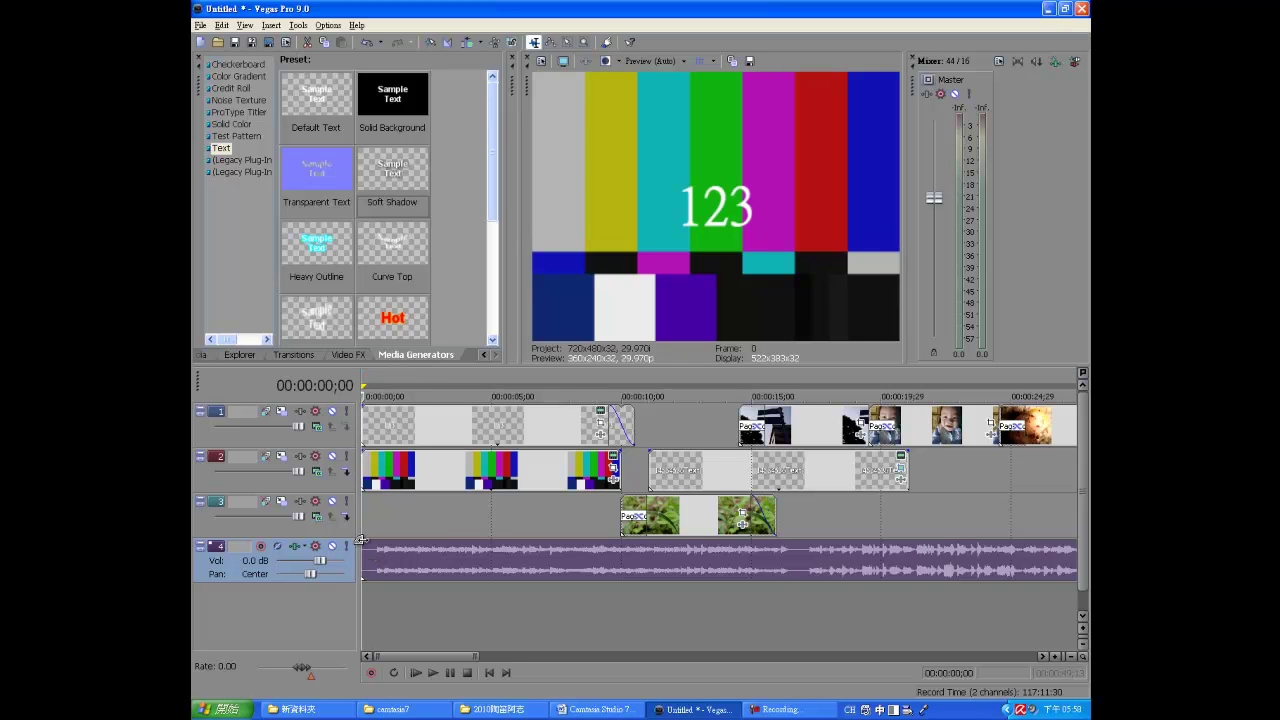
{"action": "left_click_drag", "start_coordinate": [362, 540], "coordinate": [493, 558]}
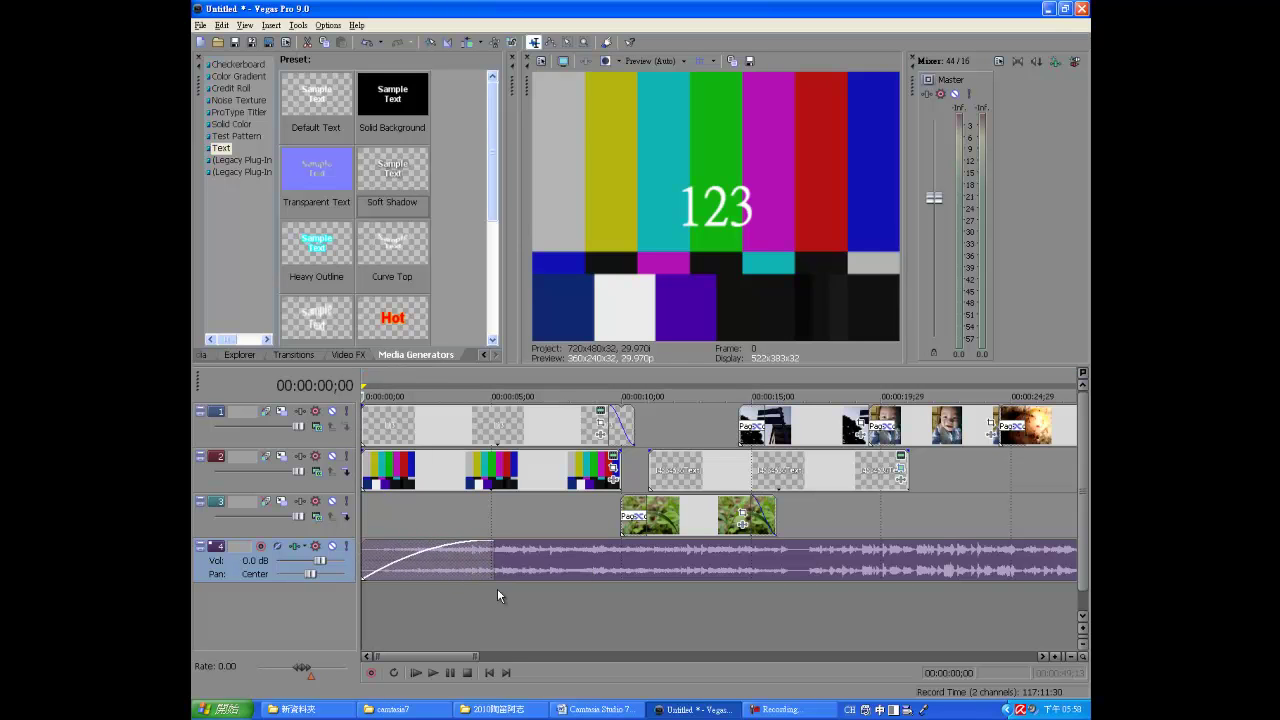
{"action": "left_click", "coordinate": [433, 672]}
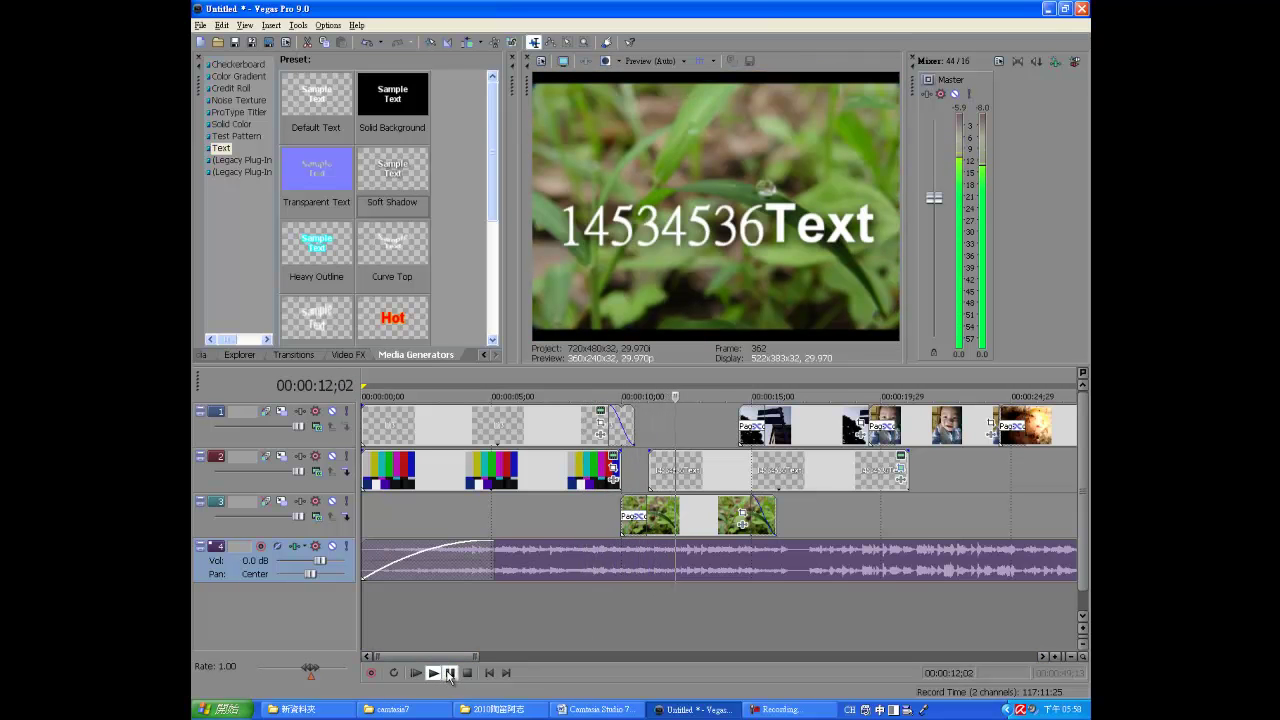
{"action": "left_click", "coordinate": [450, 673]}
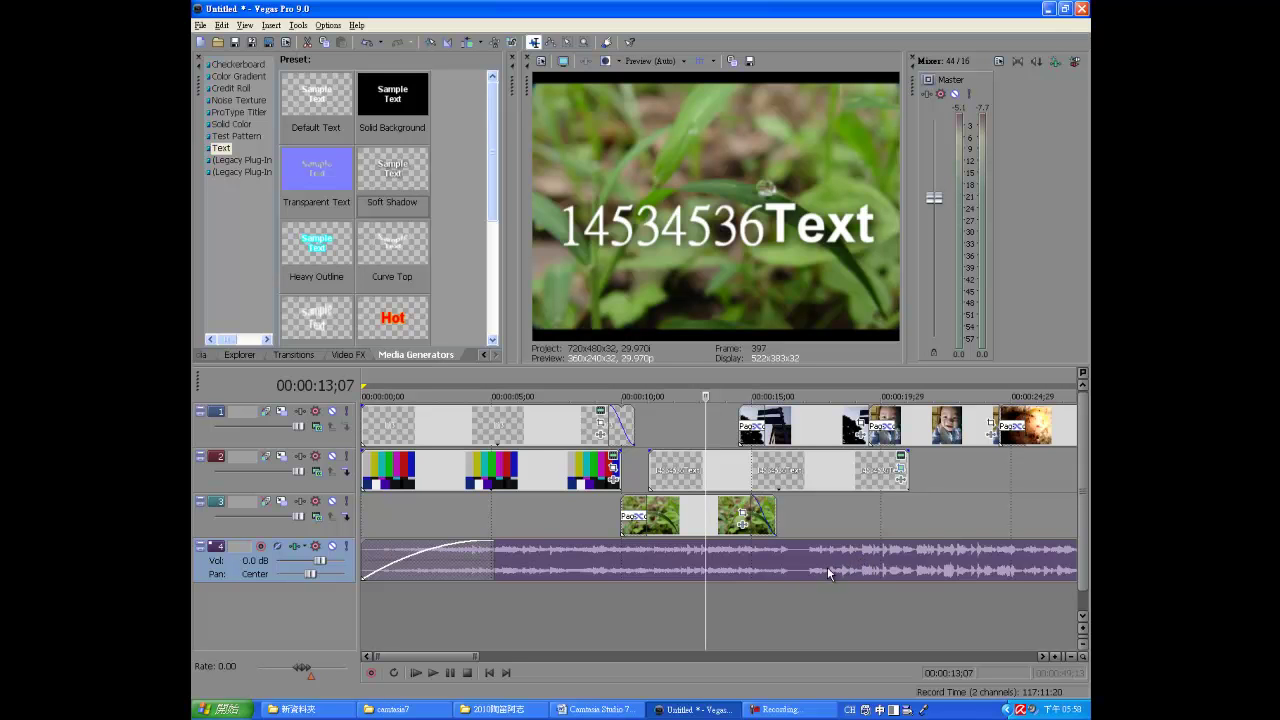
Step: Try splitting the audio clip at 00:00:16;24 and shifting its second part by 1 second, and undo both edits
{"action": "left_click", "coordinate": [792, 596]}
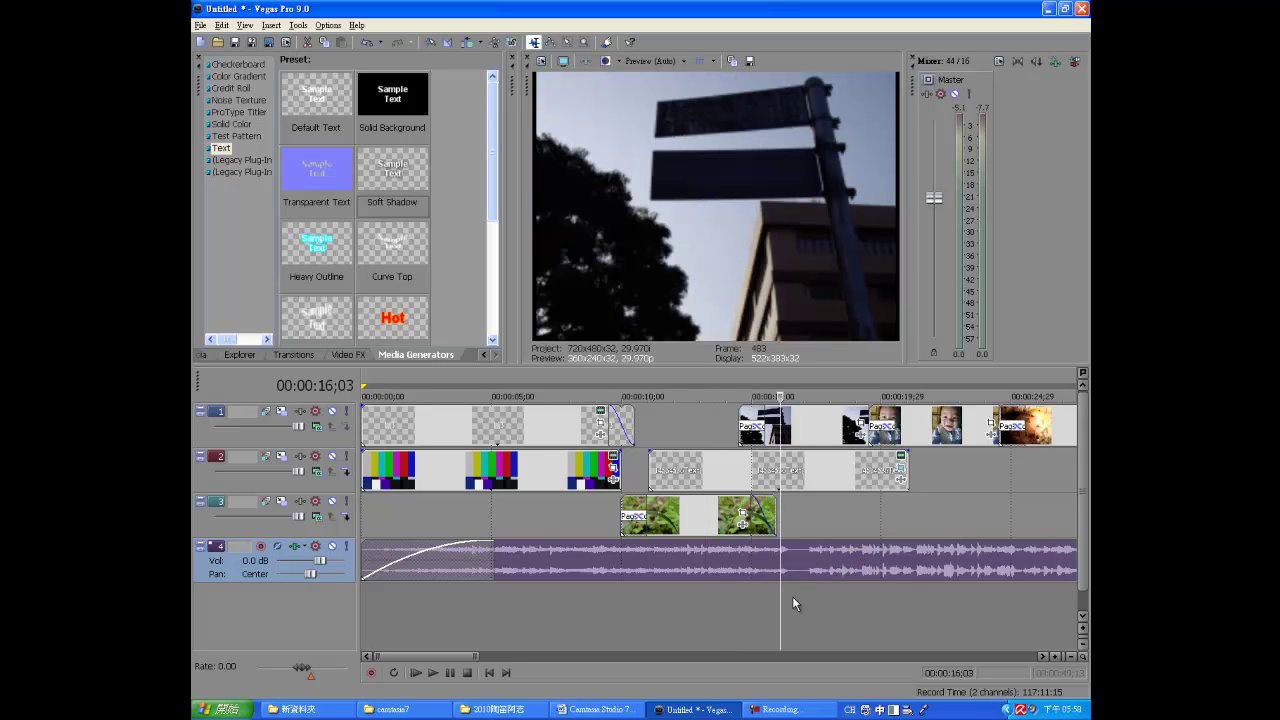
{"action": "left_click", "coordinate": [798, 566]}
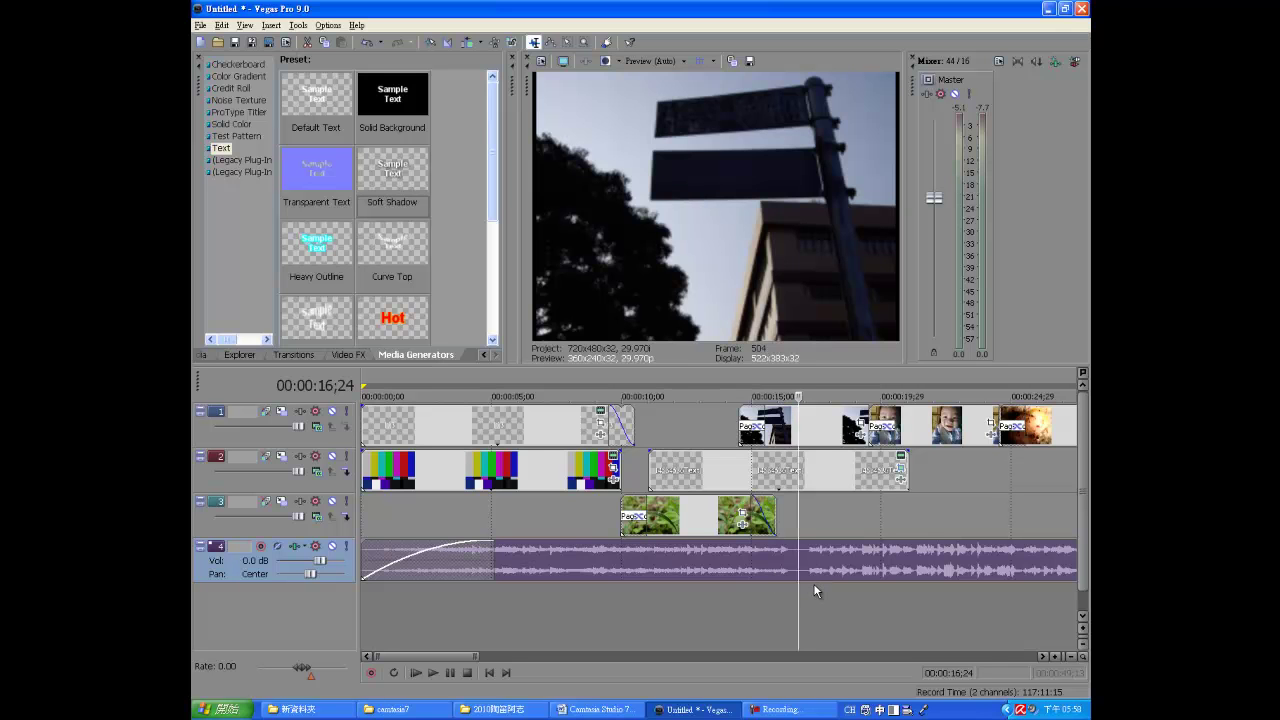
{"action": "key", "text": "s"}
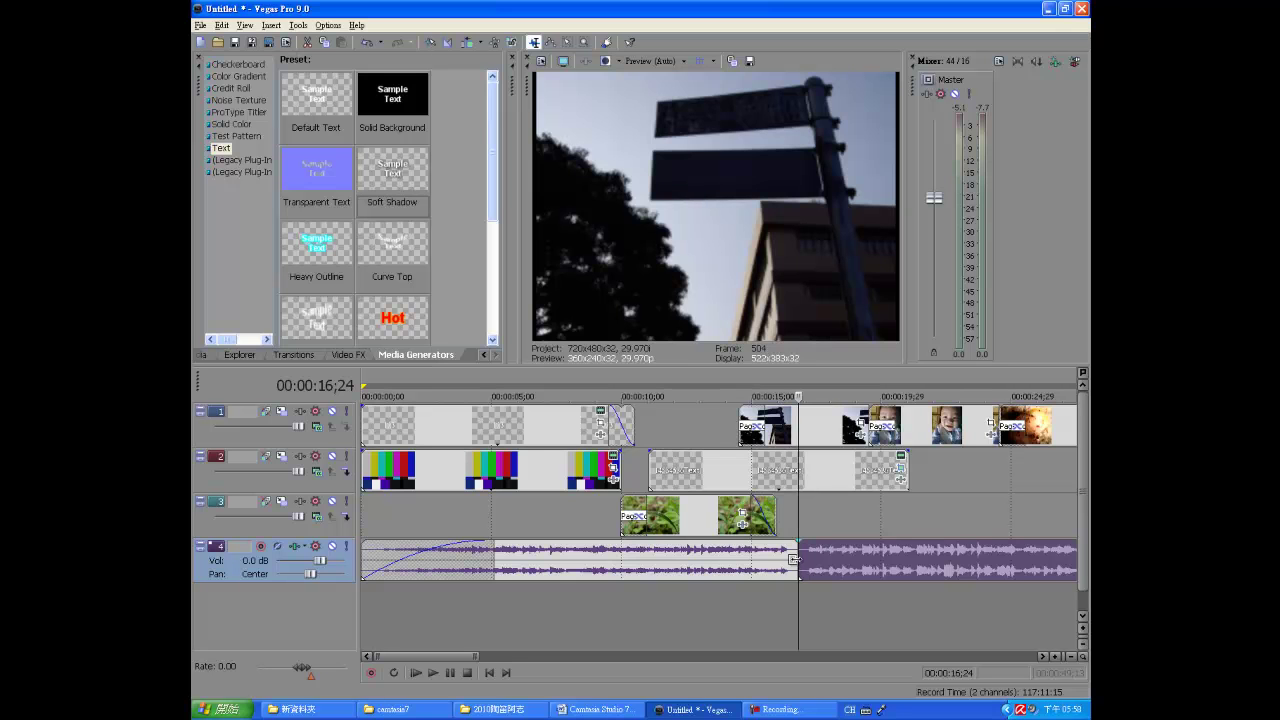
{"action": "left_click_drag", "start_coordinate": [812, 566], "coordinate": [838, 569]}
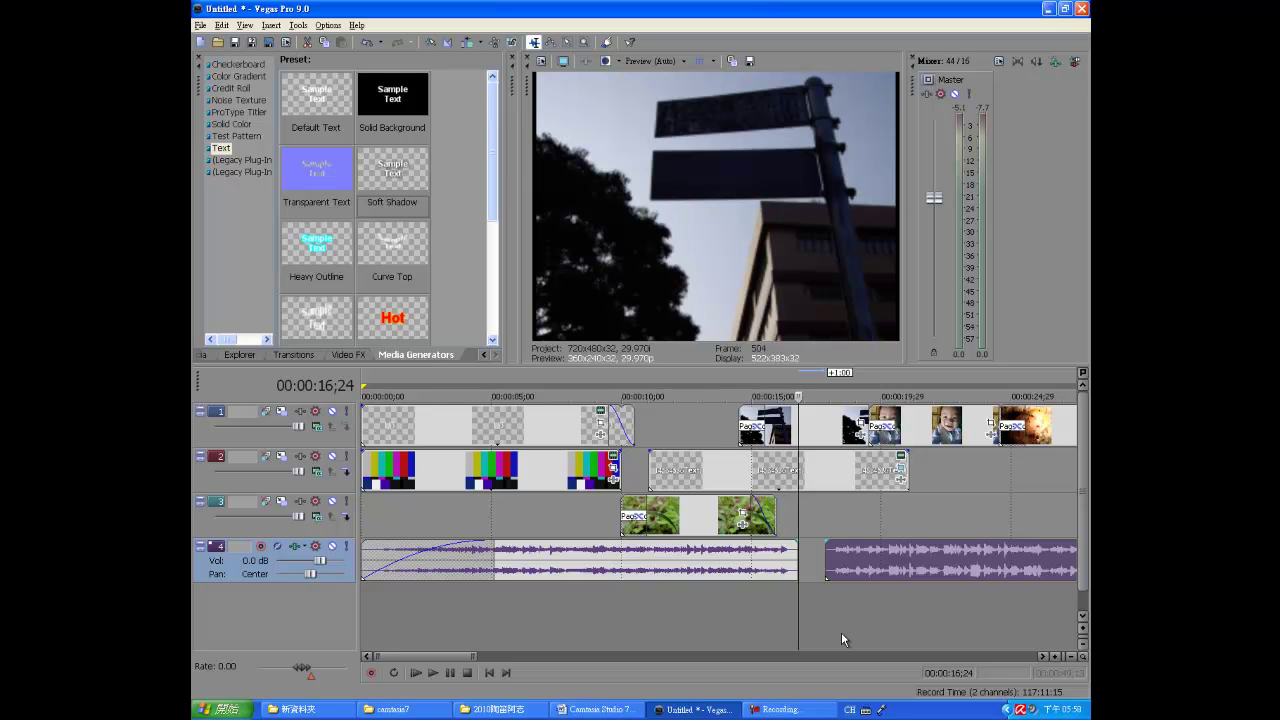
{"action": "key", "text": "ctrl+z"}
{"action": "key", "text": "ctrl+z"}
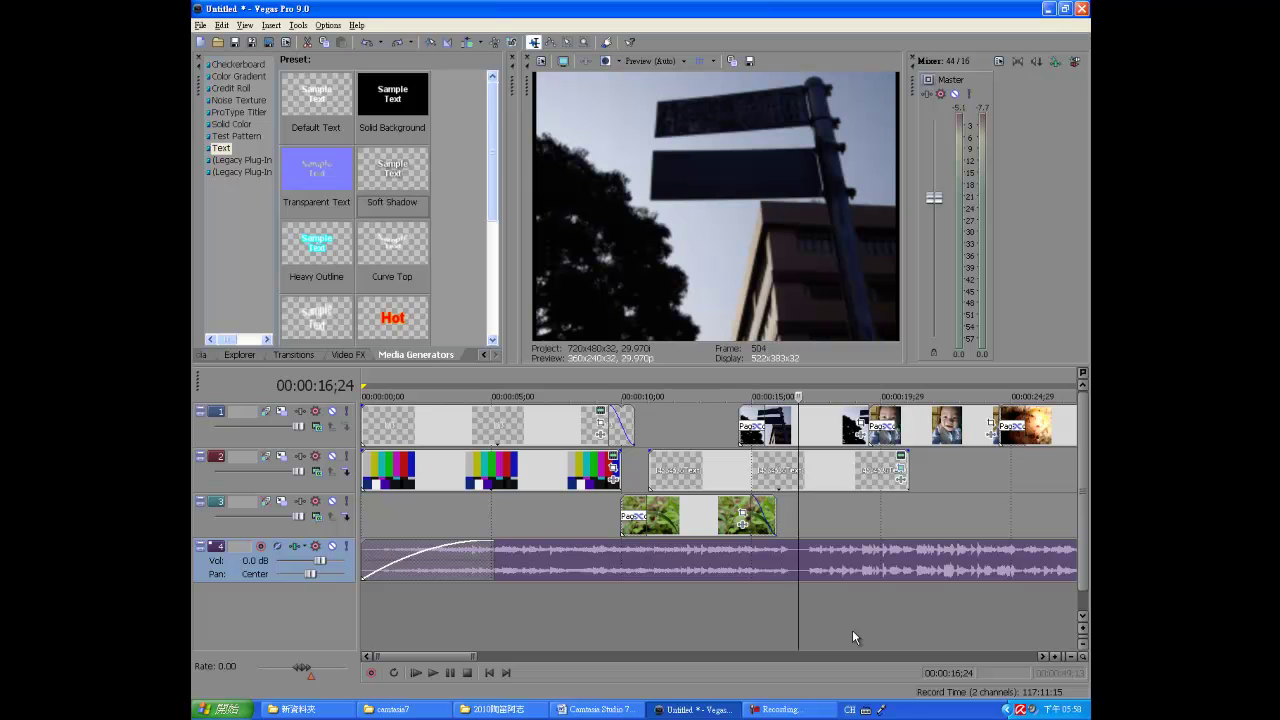
Step: Split the audio clip at 00:00:24;08, fading out the first part over about 5.5 seconds and fading in the second over about 3.7 seconds
{"action": "left_click", "coordinate": [992, 550]}
{"action": "key", "text": "s"}
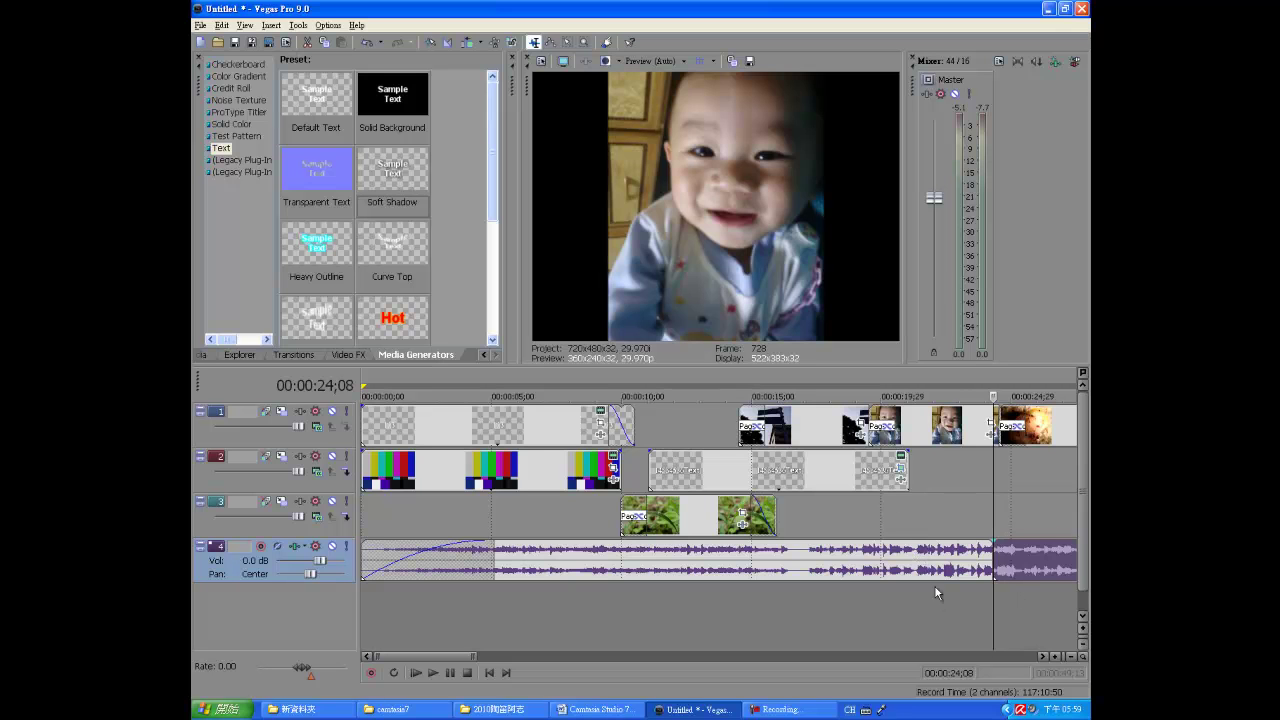
{"action": "left_click_drag", "start_coordinate": [990, 544], "coordinate": [850, 549]}
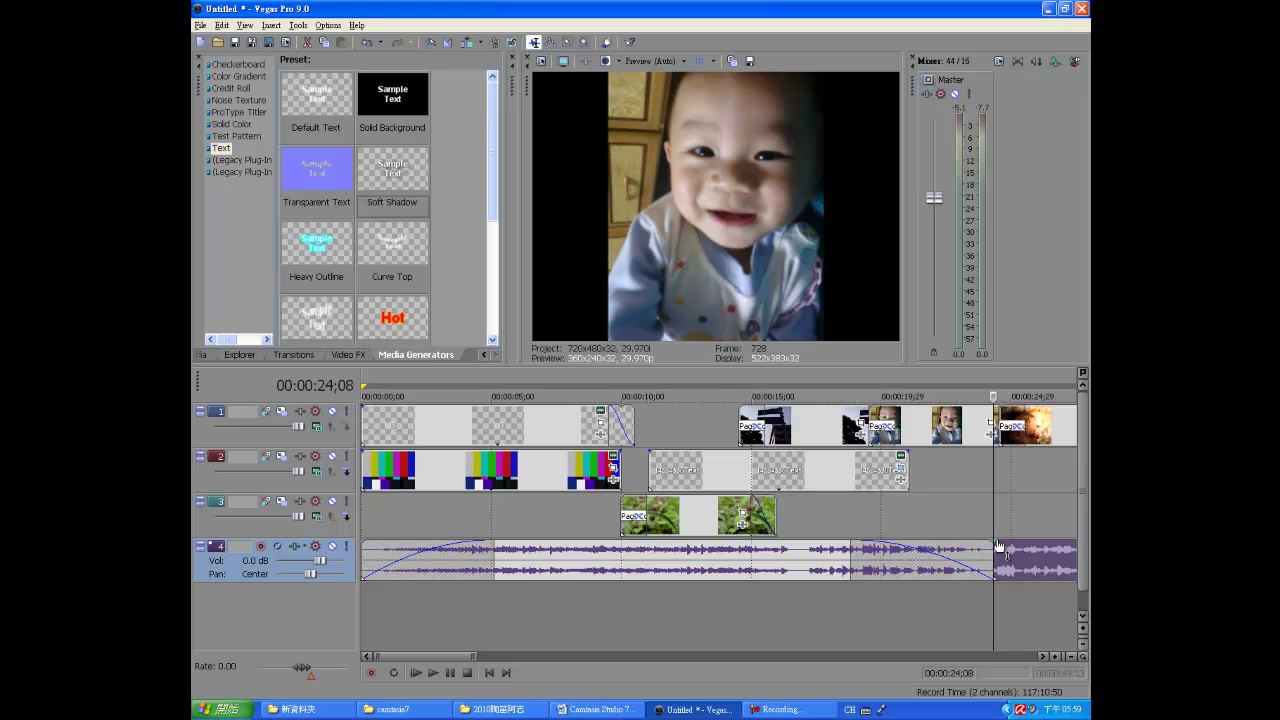
{"action": "left_click_drag", "start_coordinate": [996, 542], "coordinate": [1074, 547]}
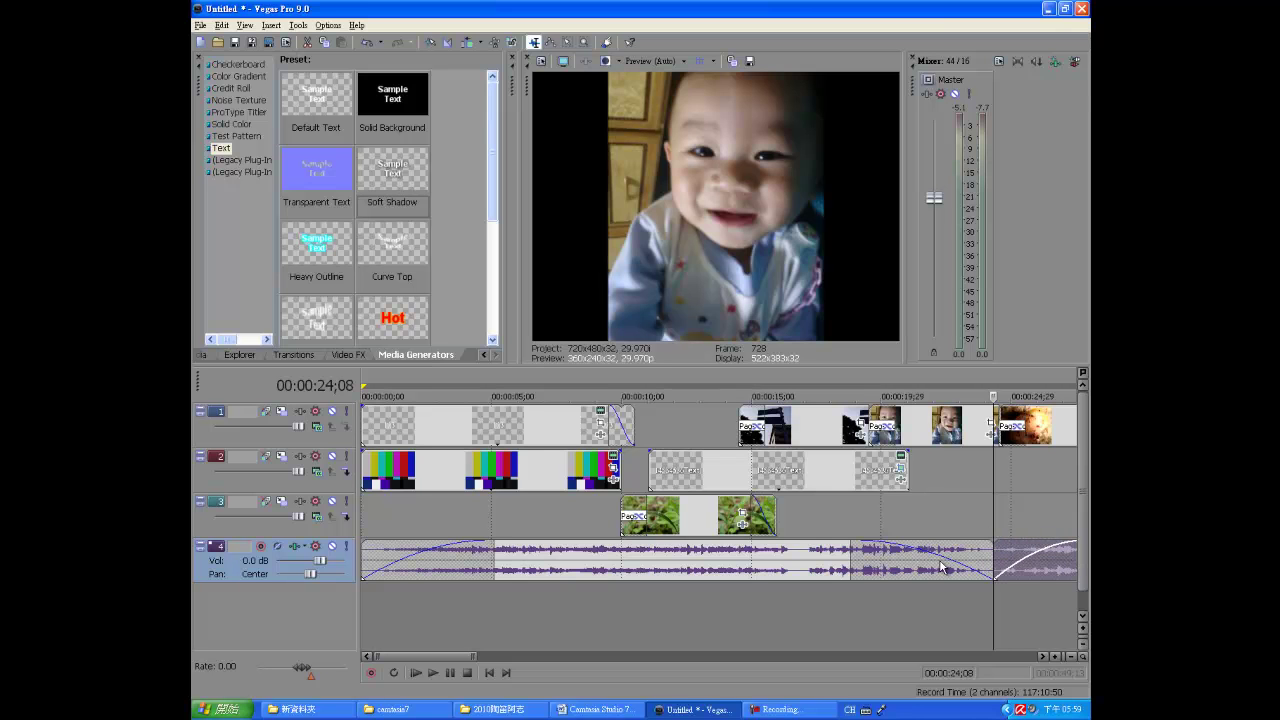
Step: Play back the audio across the fade-out and fade-in around the split
{"action": "left_click", "coordinate": [816, 605]}
{"action": "left_click", "coordinate": [432, 672]}
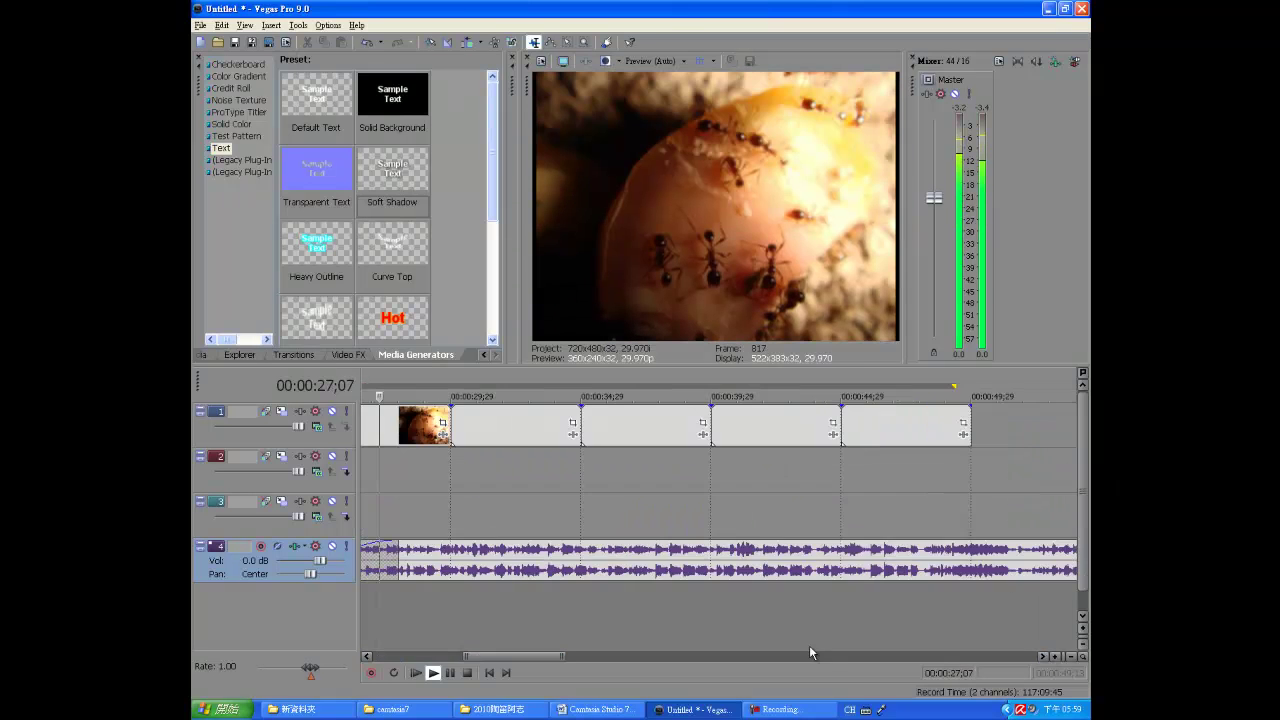
{"action": "left_click", "coordinate": [450, 673]}
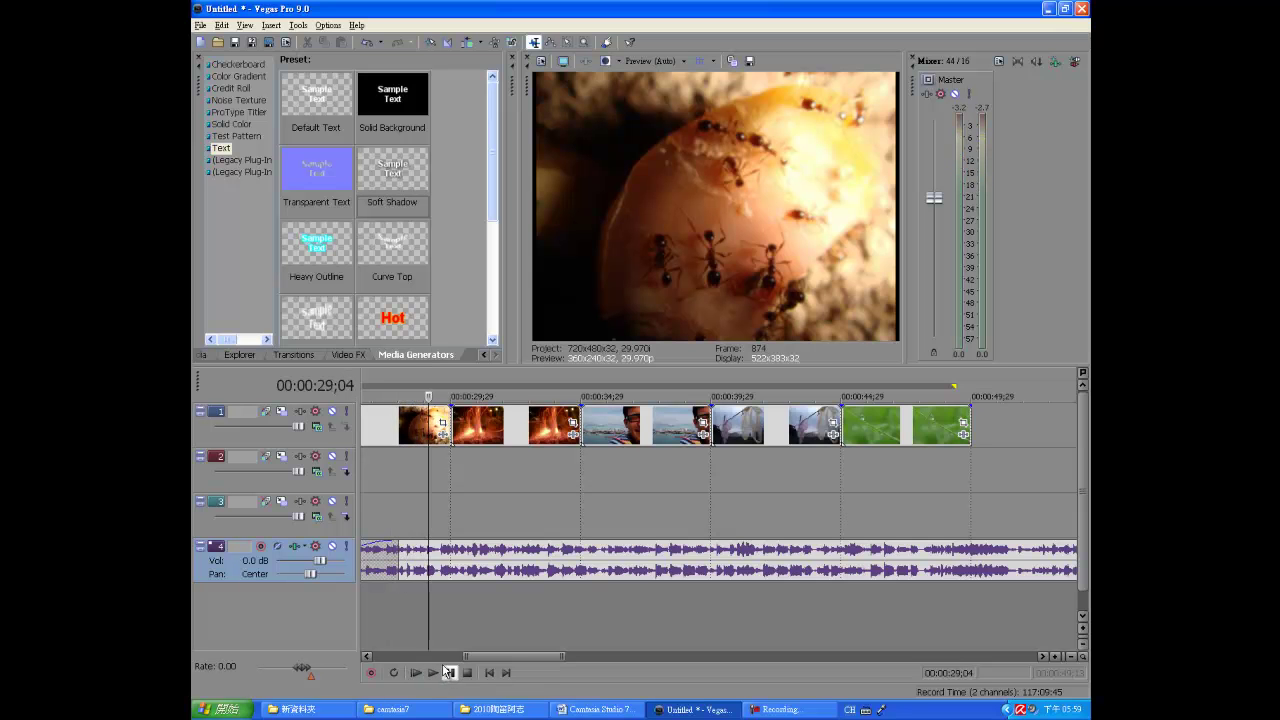
{"action": "left_click", "coordinate": [468, 674]}
Step: Trim the end of the audio back to about 00:02:09 and give it a fade-out of about 11 seconds
{"action": "left_click_drag", "start_coordinate": [502, 662], "coordinate": [963, 662]}
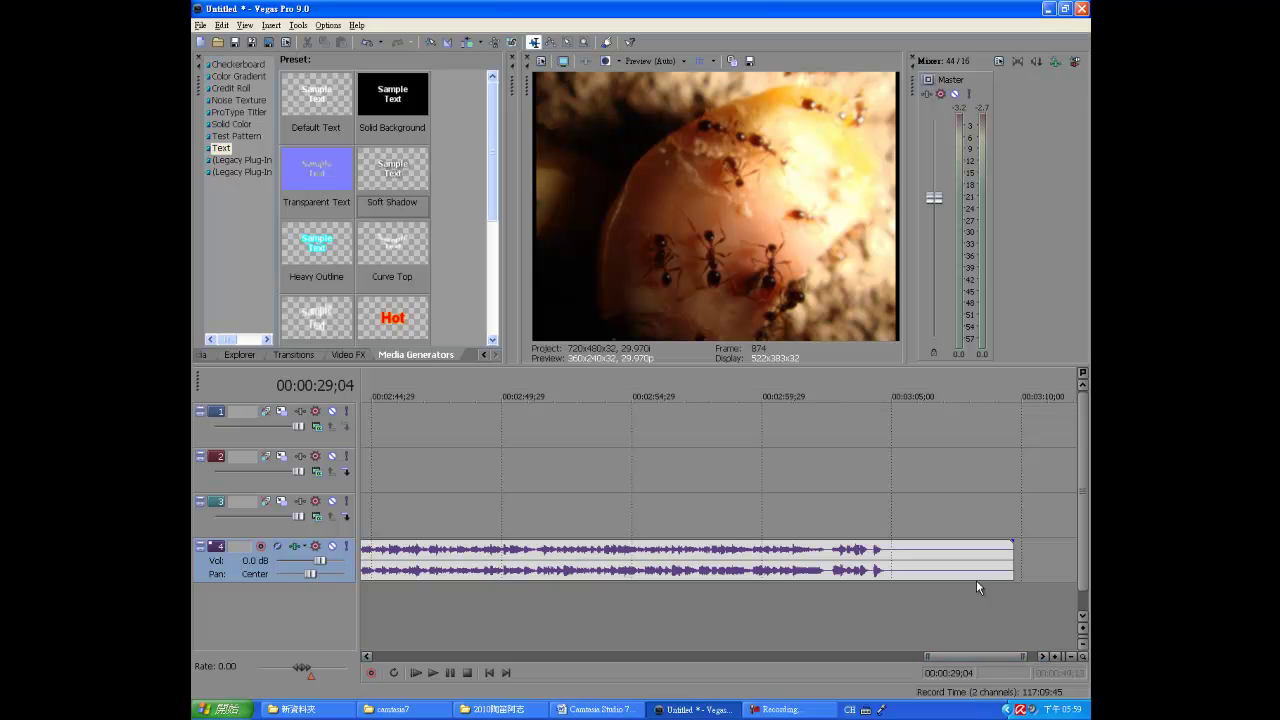
{"action": "left_click_drag", "start_coordinate": [1012, 553], "coordinate": [362, 553]}
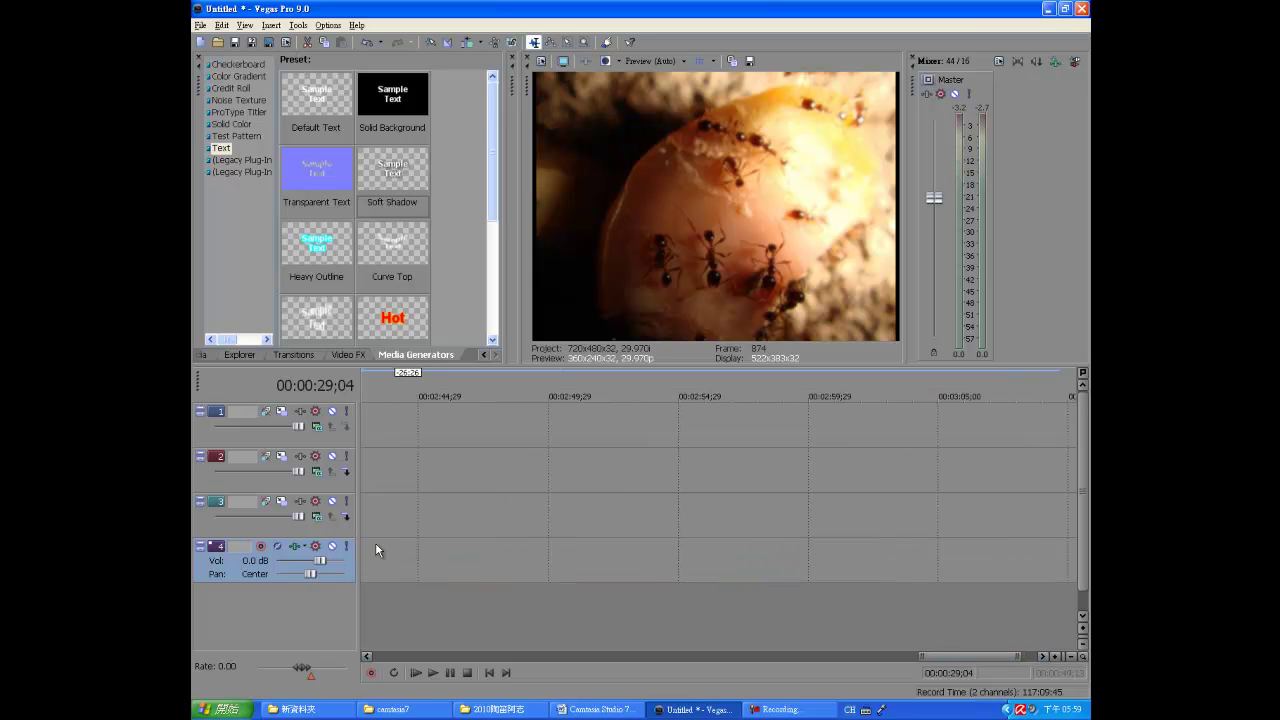
{"action": "left_click_drag", "start_coordinate": [970, 663], "coordinate": [894, 663]}
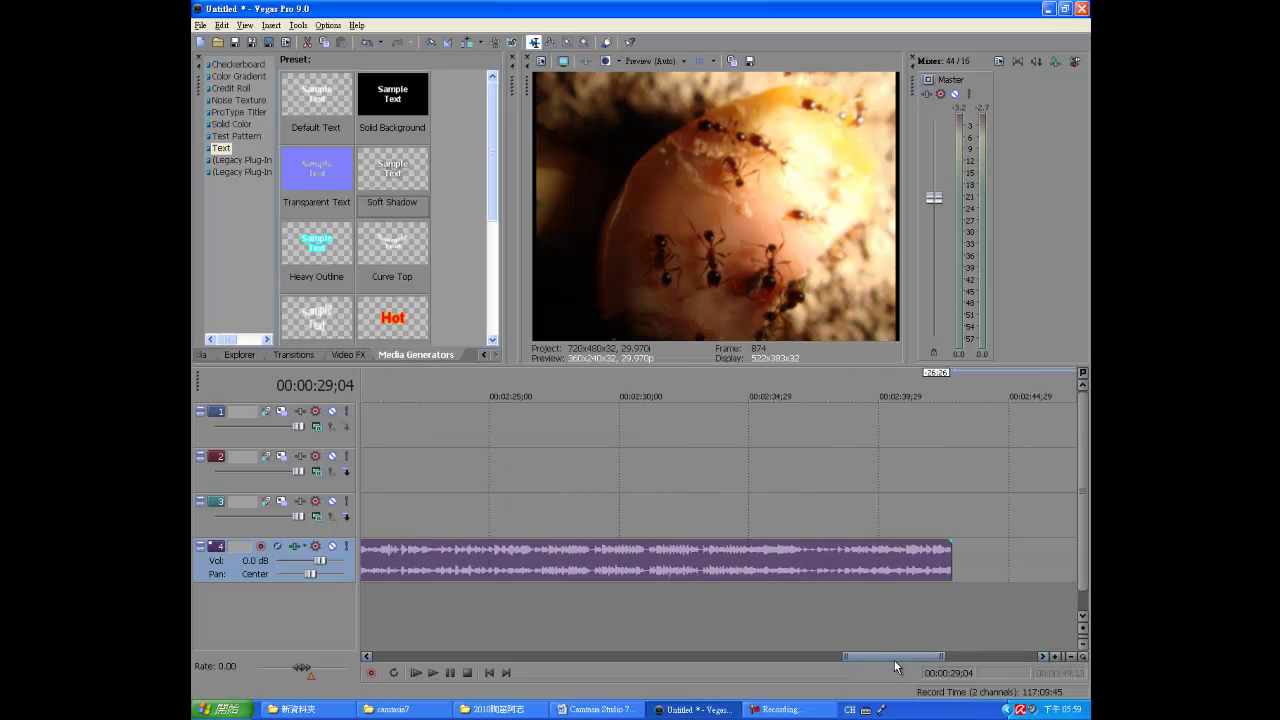
{"action": "left_click_drag", "start_coordinate": [952, 555], "coordinate": [457, 553]}
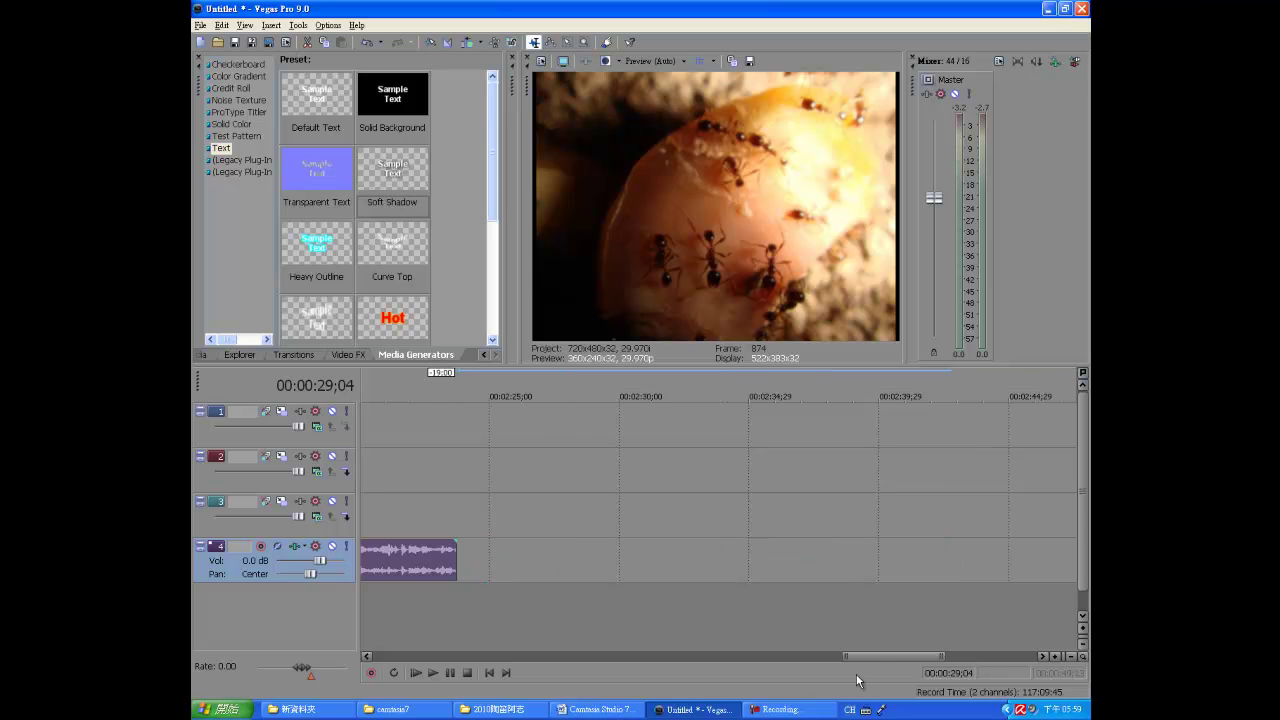
{"action": "left_click_drag", "start_coordinate": [882, 661], "coordinate": [830, 663]}
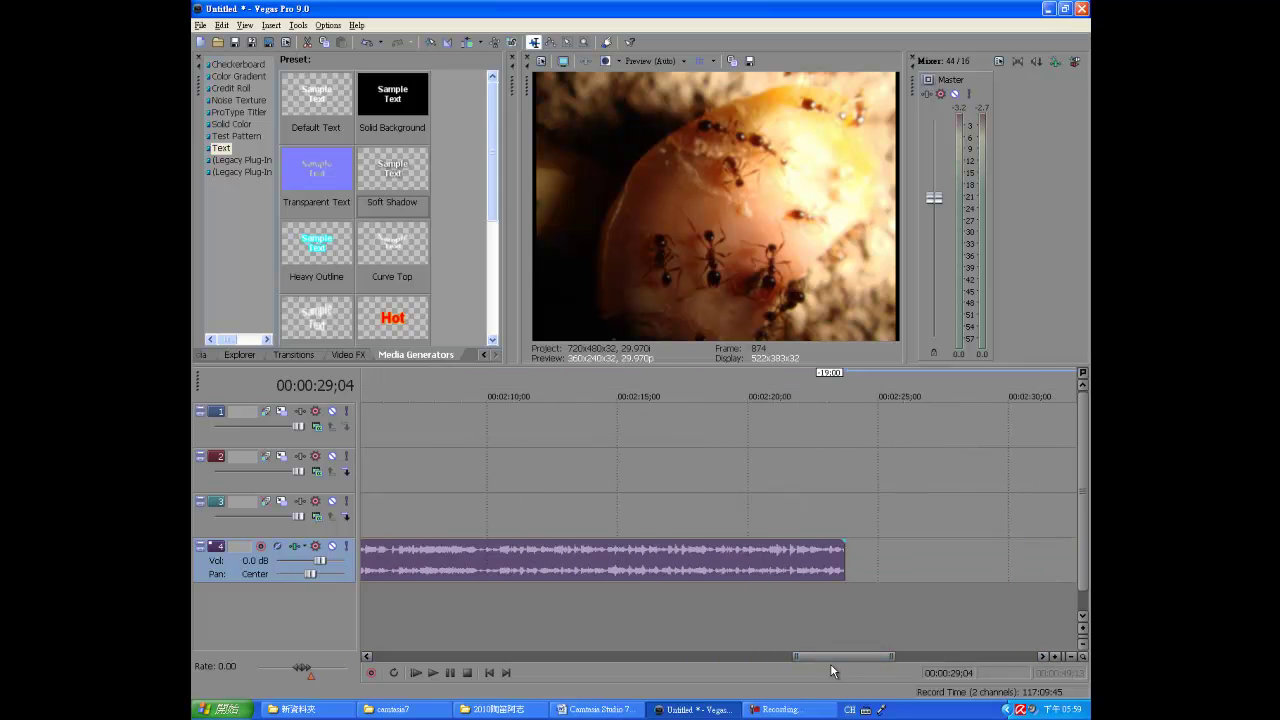
{"action": "left_click_drag", "start_coordinate": [845, 540], "coordinate": [568, 542]}
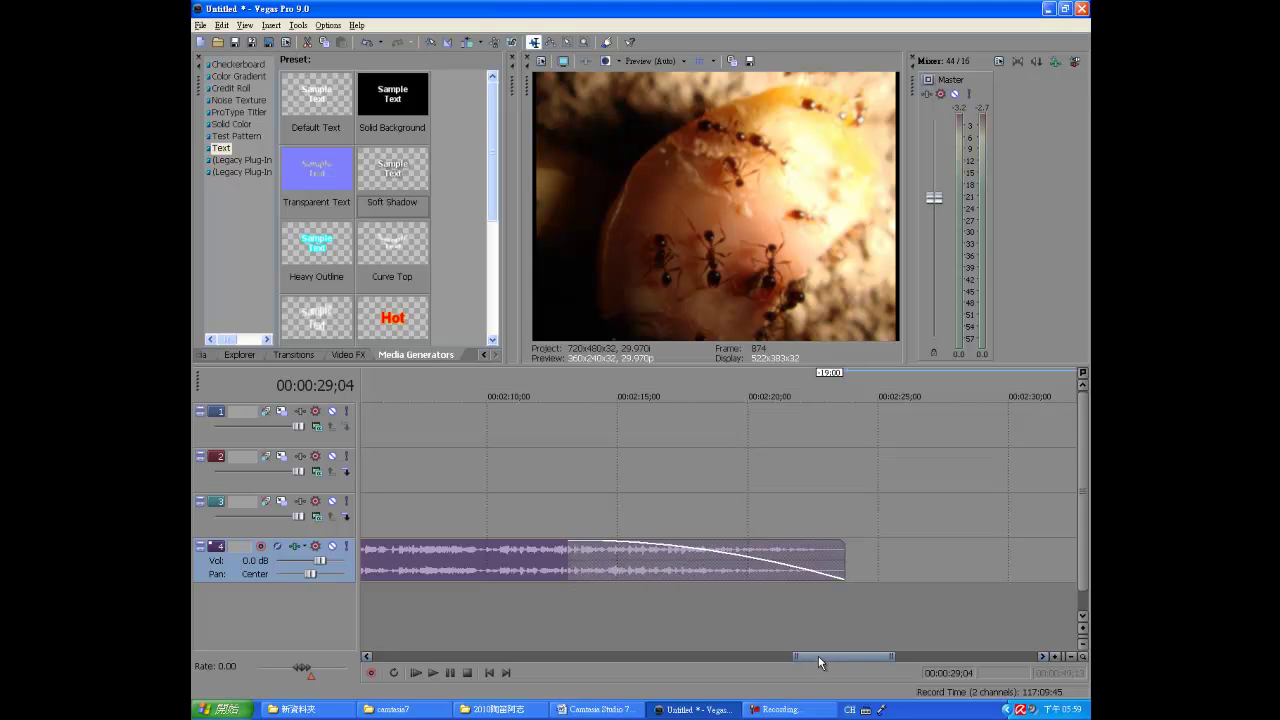
{"action": "left_click_drag", "start_coordinate": [844, 560], "coordinate": [463, 560]}
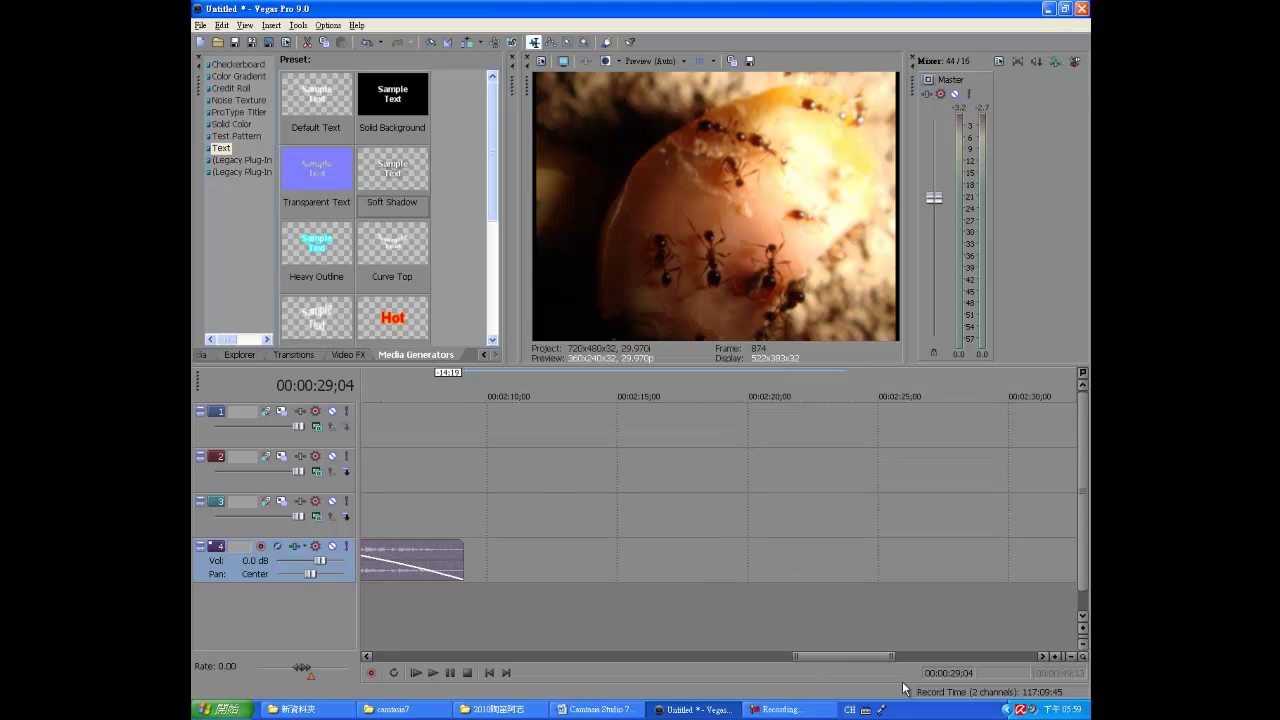
Step: Place the Soft Shadow title and the photos following it on the second track, directly after the green leaf photo at 00:00:15;00
{"action": "left_click_drag", "start_coordinate": [881, 656], "coordinate": [801, 653]}
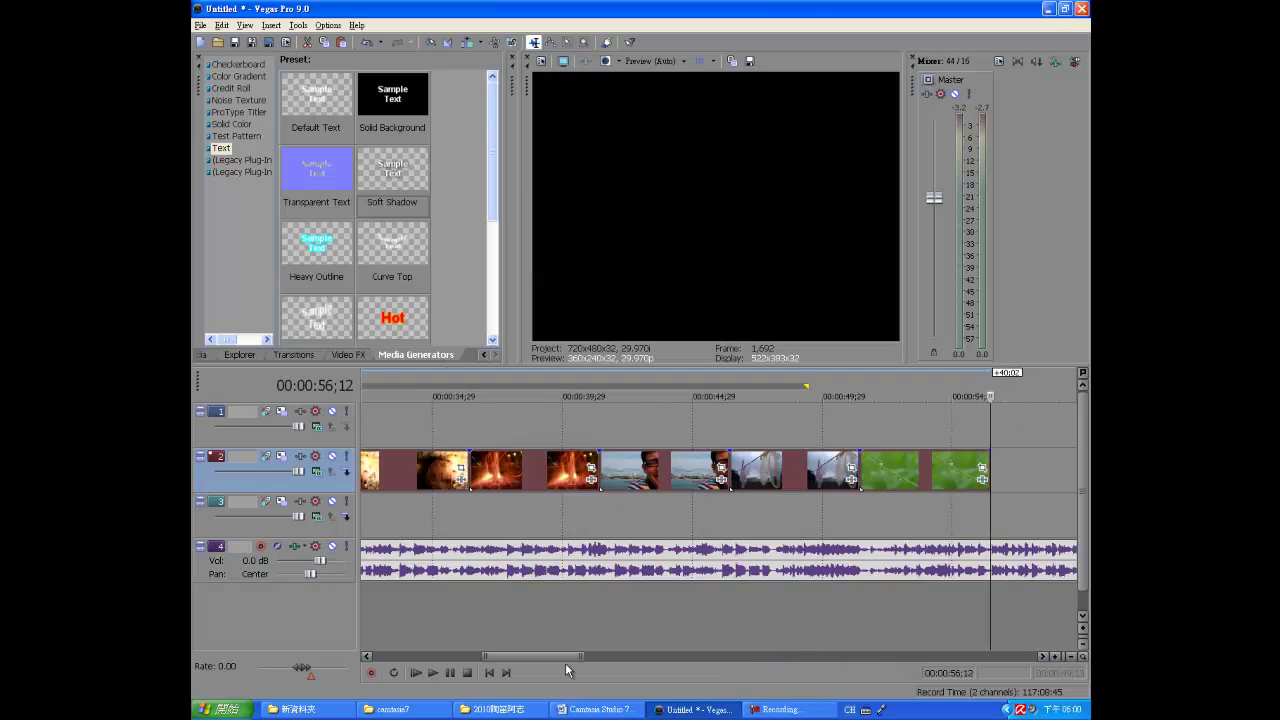
{"action": "left_click_drag", "start_coordinate": [505, 656], "coordinate": [462, 656]}
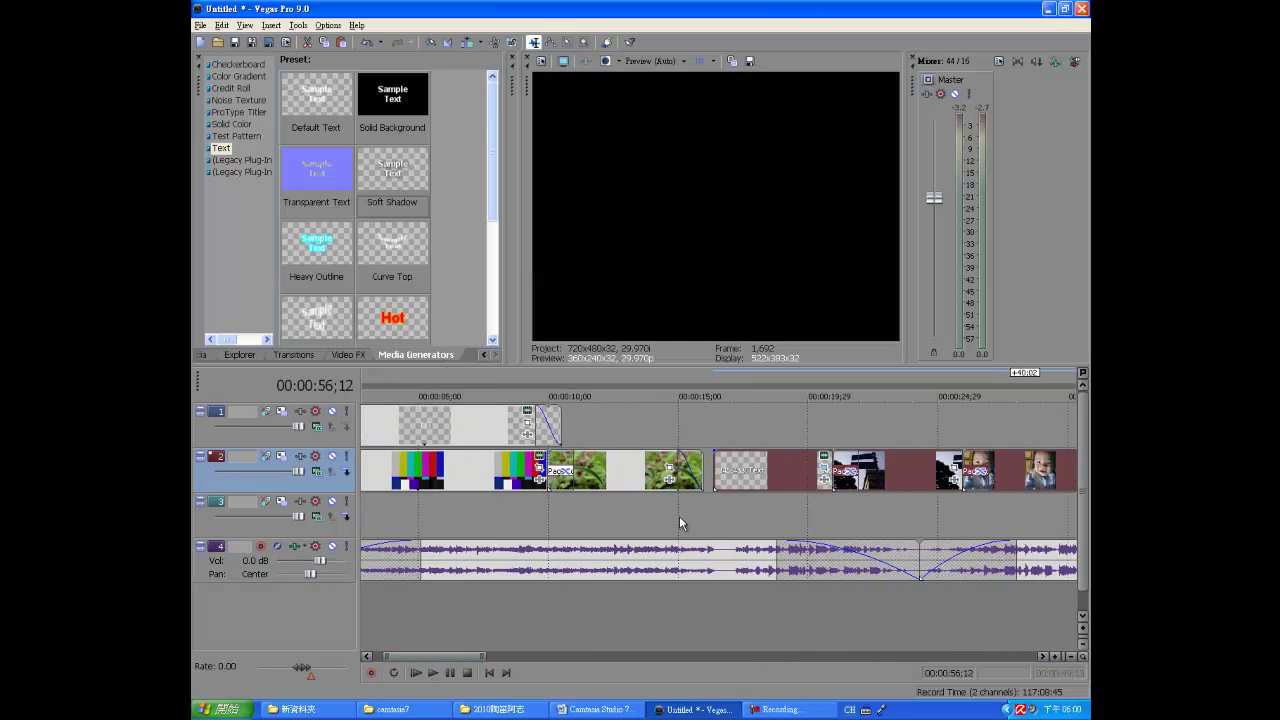
{"action": "left_click_drag", "start_coordinate": [762, 476], "coordinate": [729, 476]}
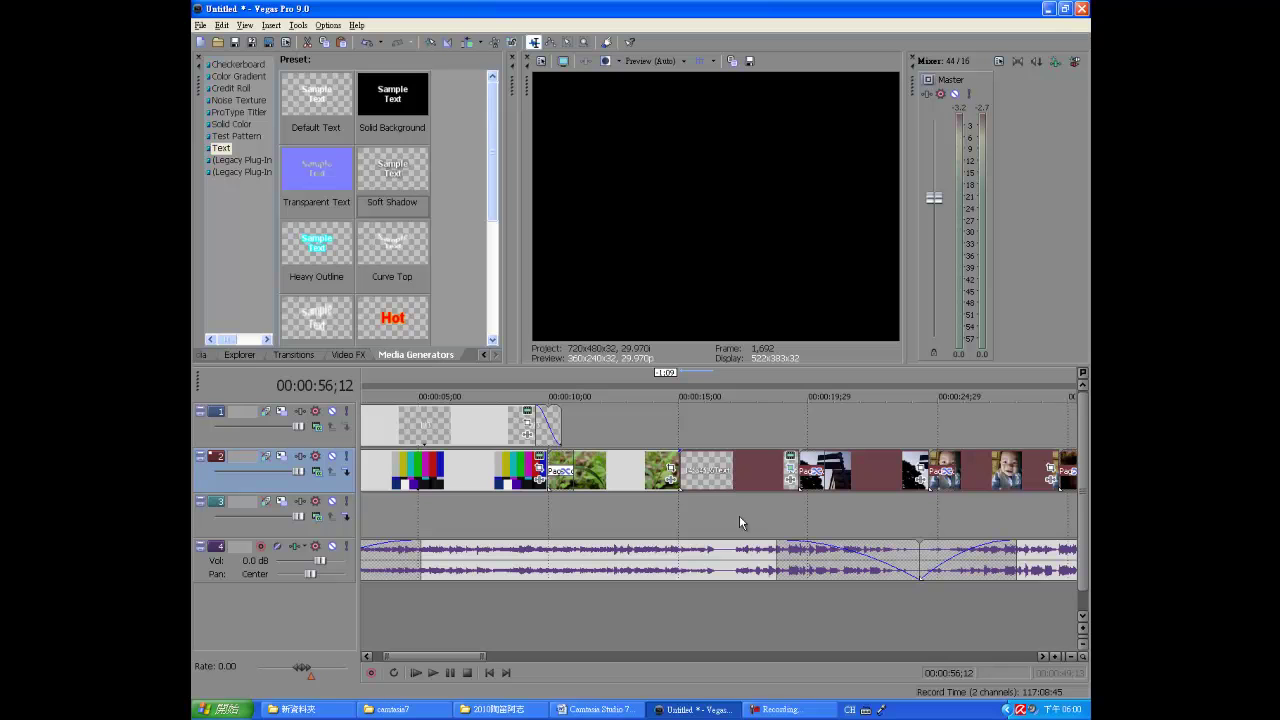
Step: Check the rearranged second track at several points between the test pattern and the title, and play from 00:00:18;15 into the street sign photo
{"action": "left_click", "coordinate": [445, 503]}
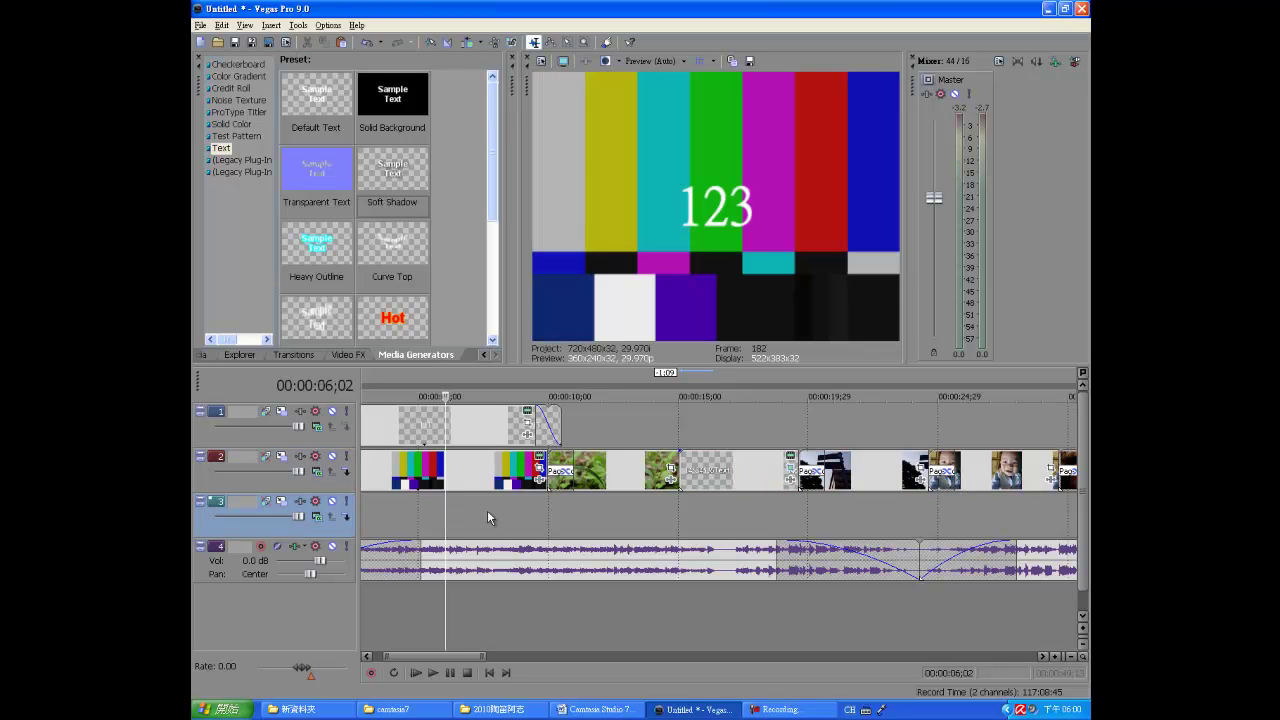
{"action": "left_click", "coordinate": [531, 511]}
{"action": "left_click", "coordinate": [482, 505]}
{"action": "left_click", "coordinate": [590, 506]}
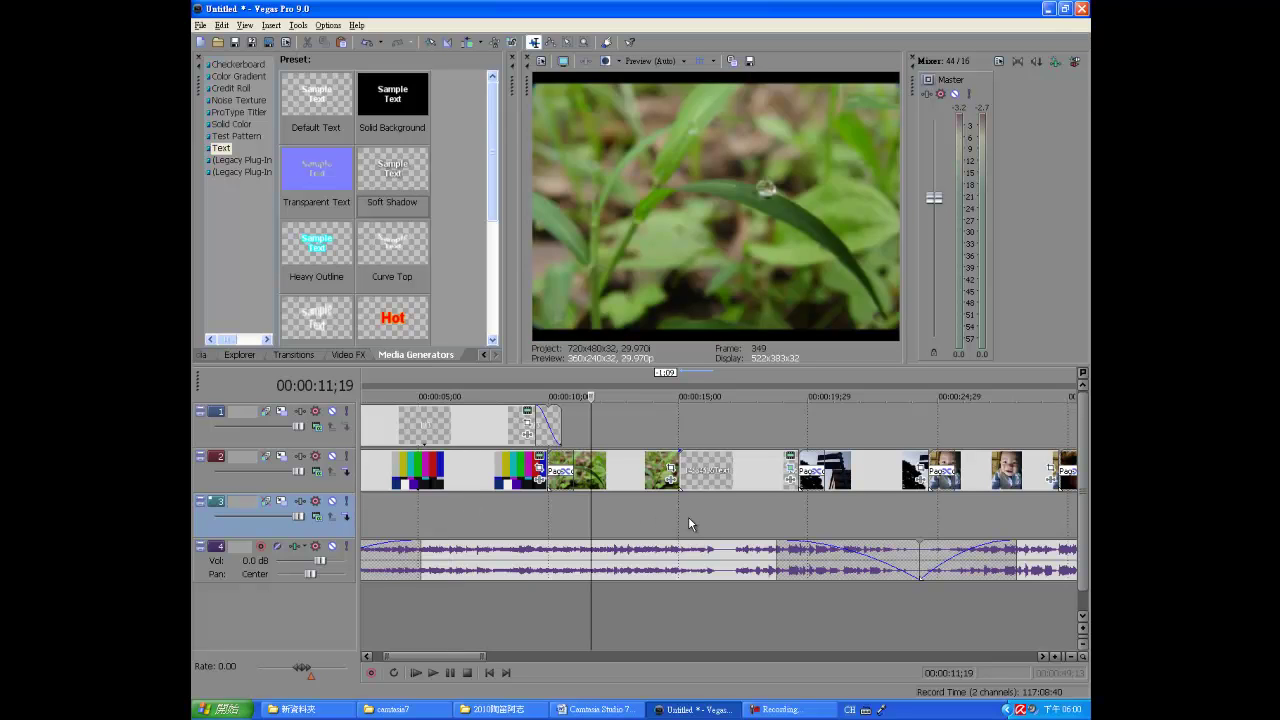
{"action": "left_click", "coordinate": [689, 516]}
{"action": "left_click", "coordinate": [769, 515]}
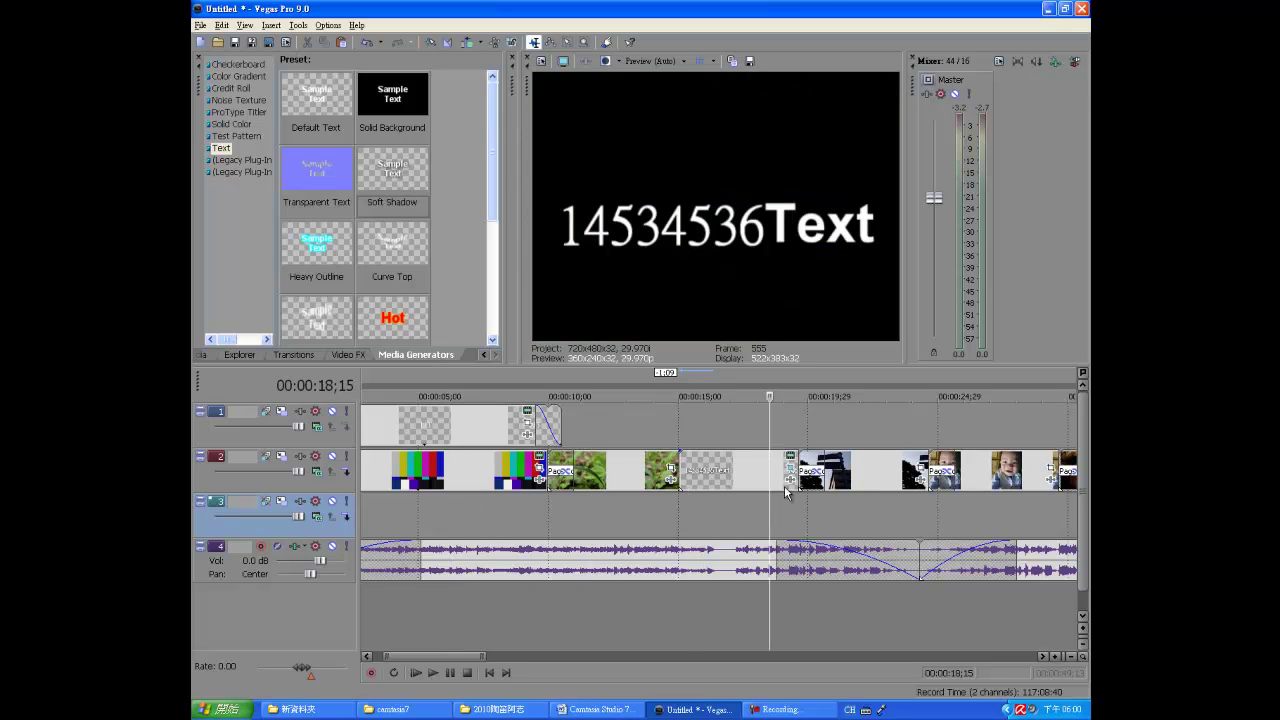
{"action": "key", "text": "space"}
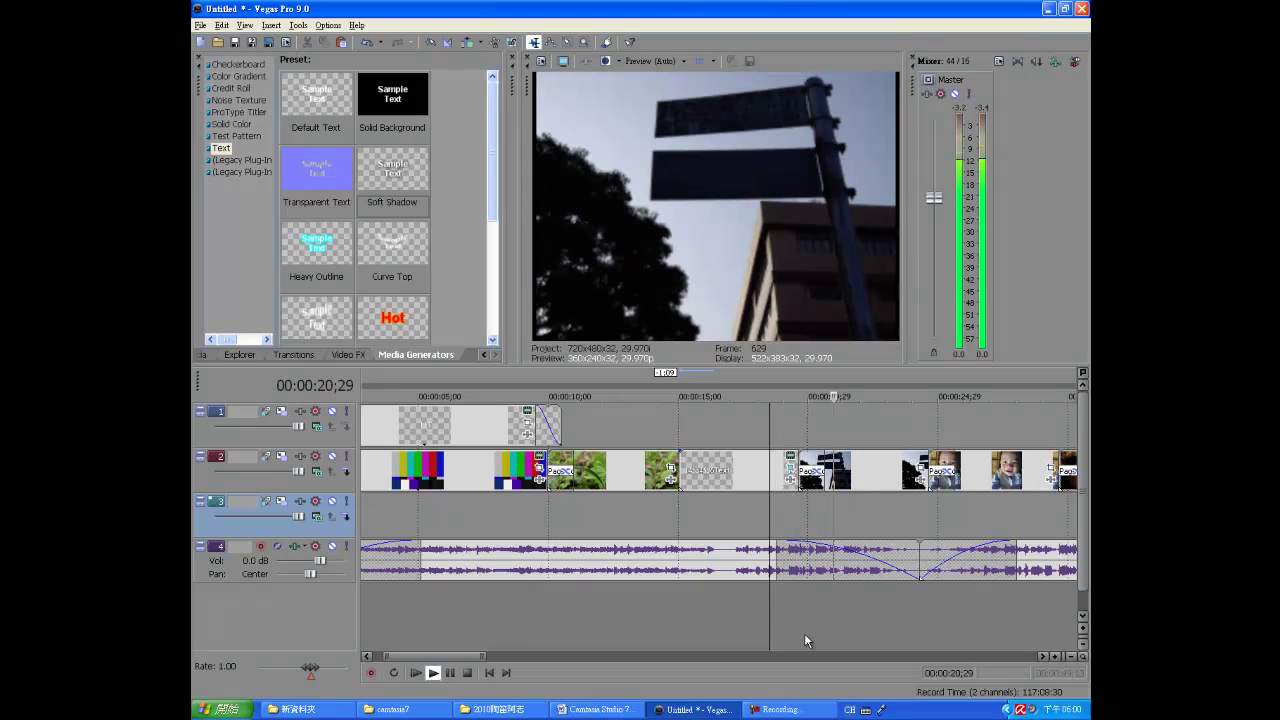
{"action": "left_click", "coordinate": [458, 673]}
Step: Add the dog video from its file folder to the first track at about 00:00:54, with its sound on a new track beneath
{"action": "left_click_drag", "start_coordinate": [450, 655], "coordinate": [558, 657]}
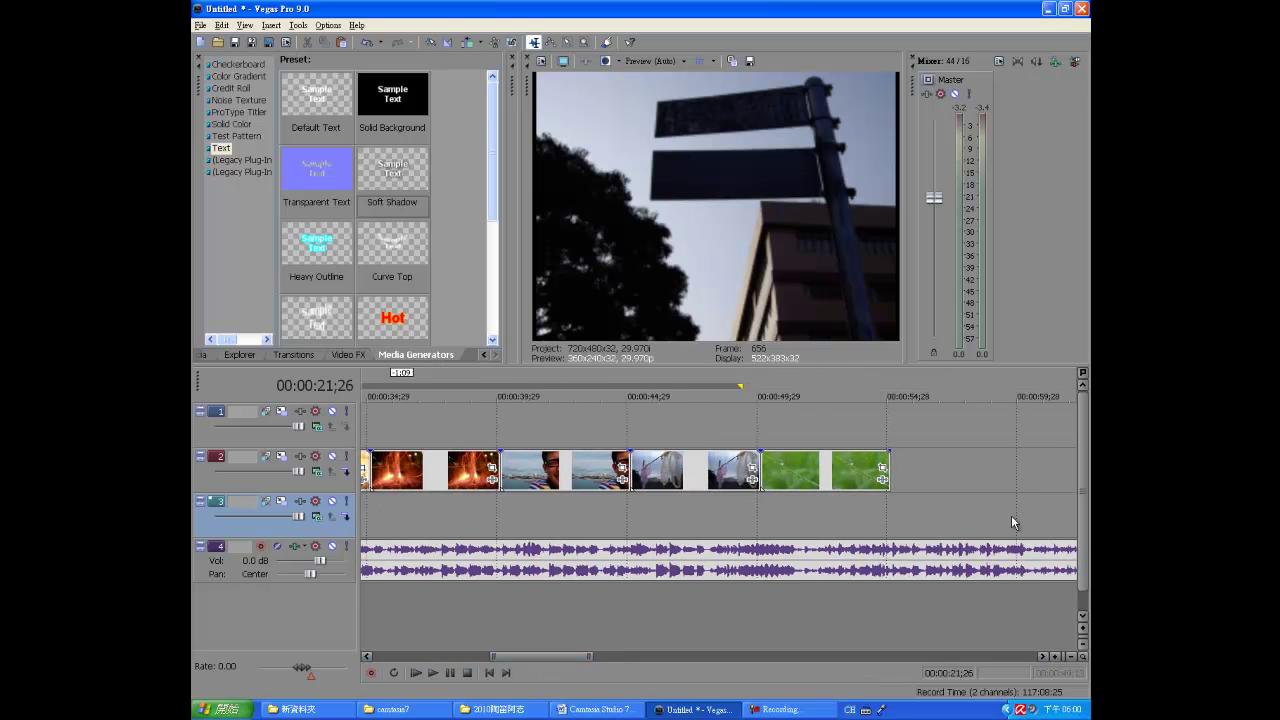
{"action": "key", "text": "alt+Tab"}
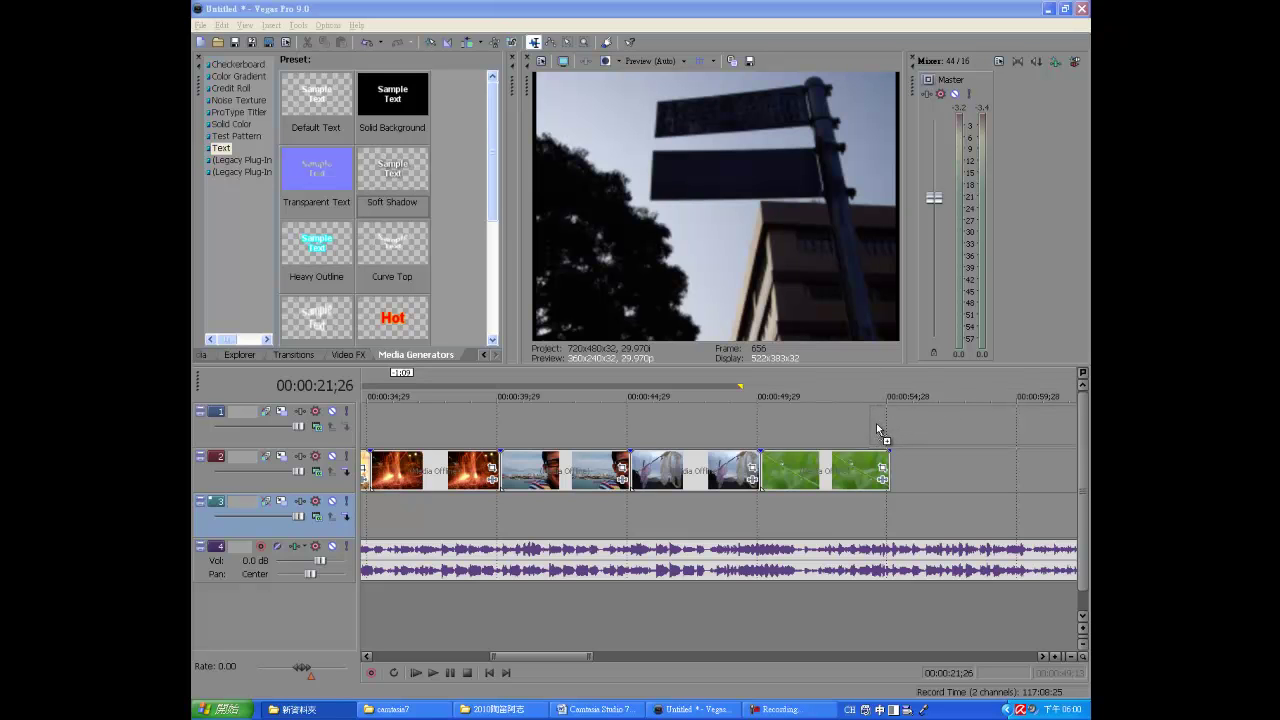
{"action": "left_click_drag", "start_coordinate": [875, 431], "coordinate": [876, 432]}
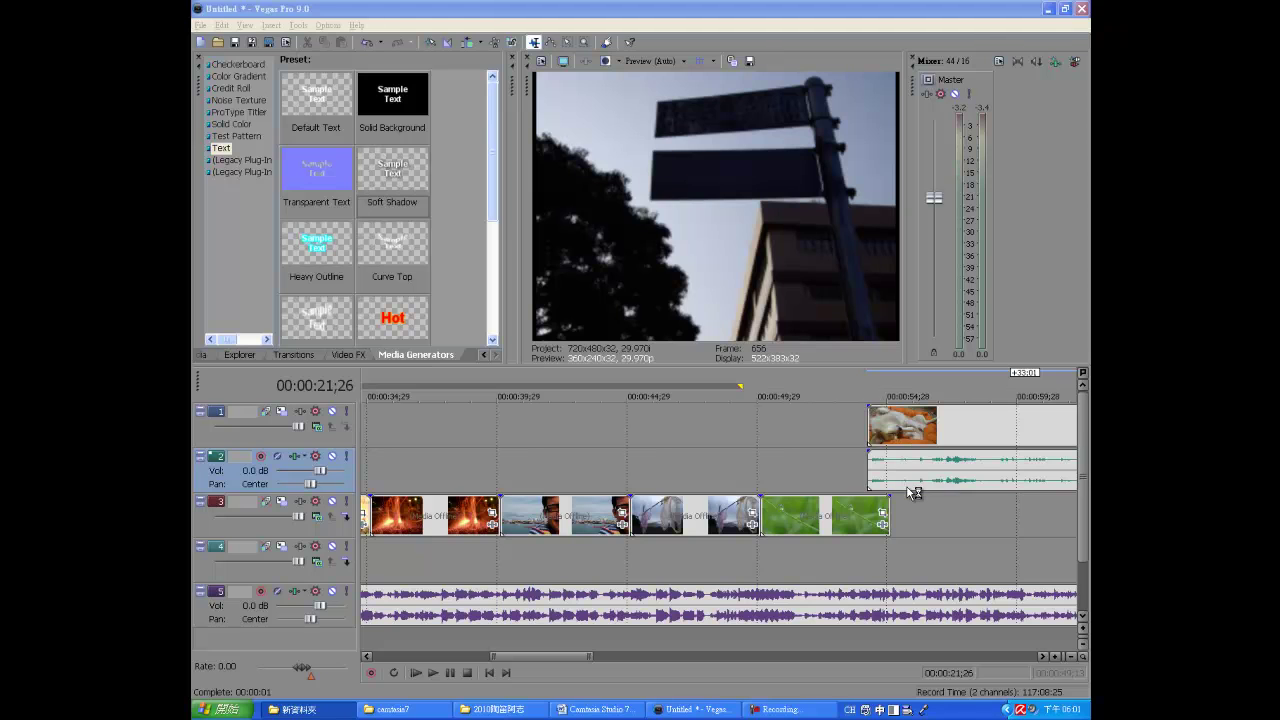
Step: Preview the dog video and play the timeline from 00:00:53;21 across its start
{"action": "left_click", "coordinate": [912, 481]}
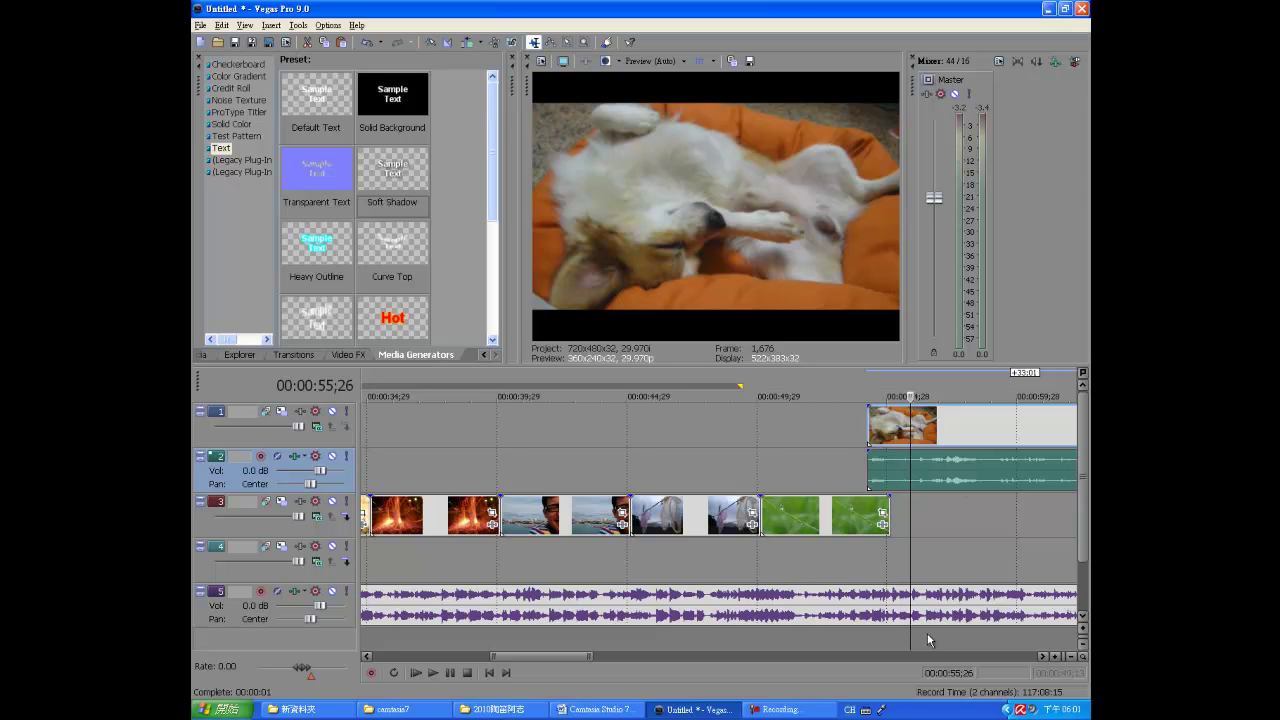
{"action": "left_click", "coordinate": [856, 641]}
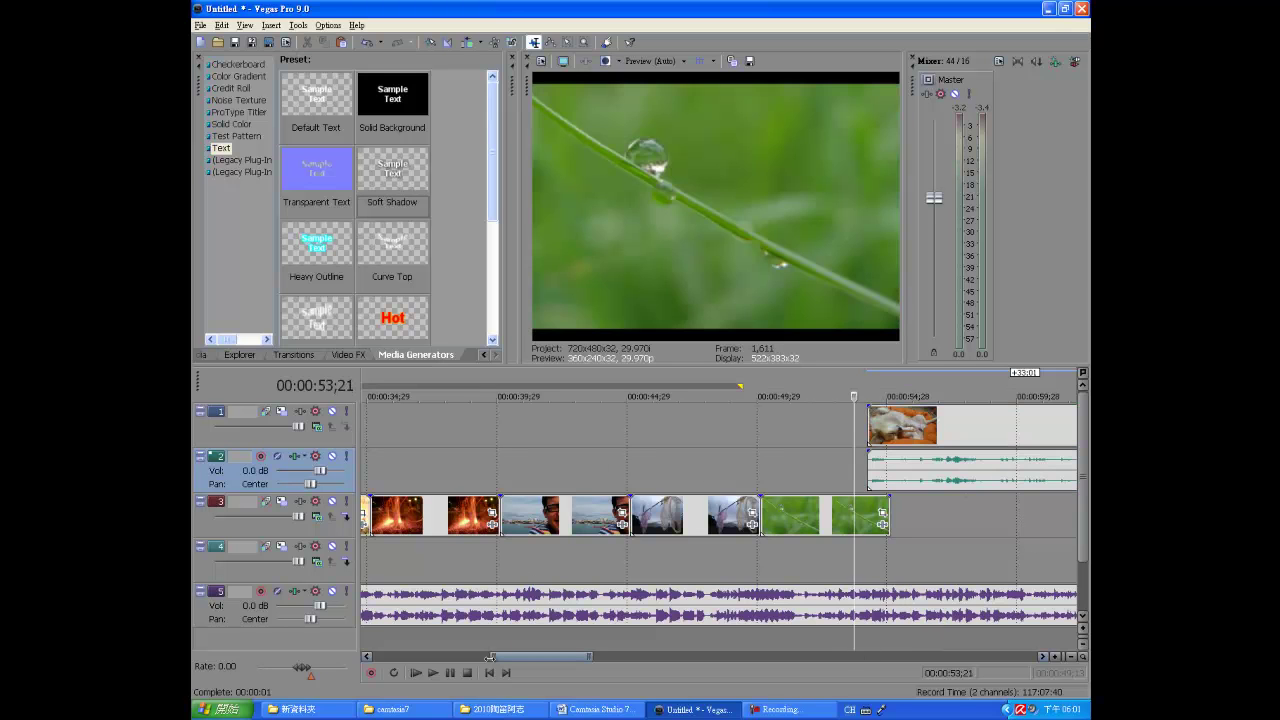
{"action": "left_click", "coordinate": [431, 673]}
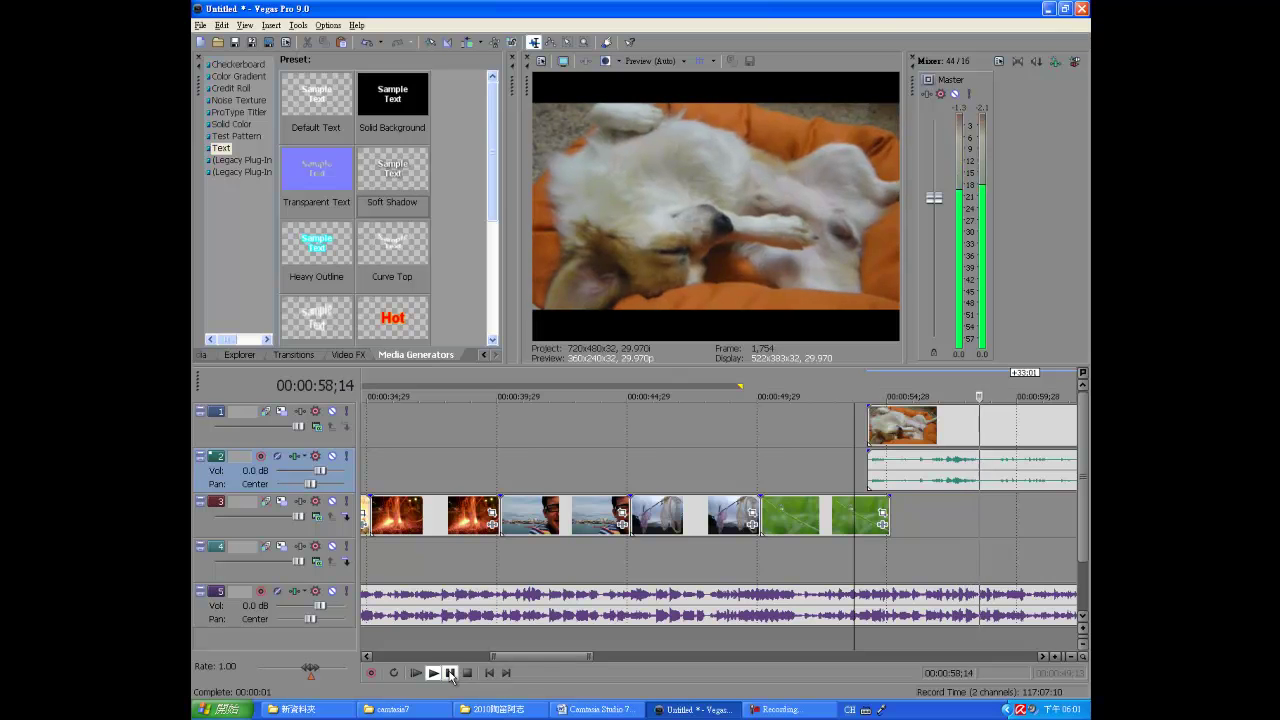
Step: Split the music on the fifth track at the start of the dog video, 00:00:54;06
{"action": "left_click", "coordinate": [449, 674]}
{"action": "left_click", "coordinate": [866, 567]}
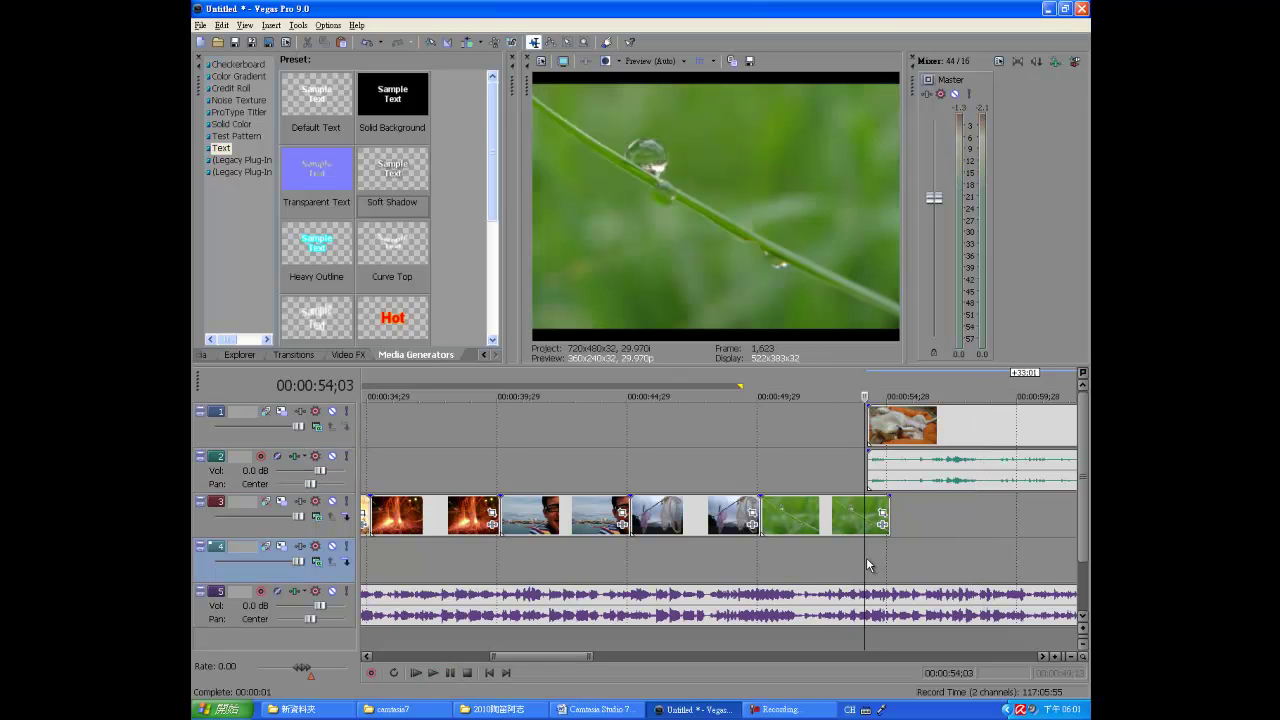
{"action": "left_click", "coordinate": [868, 434]}
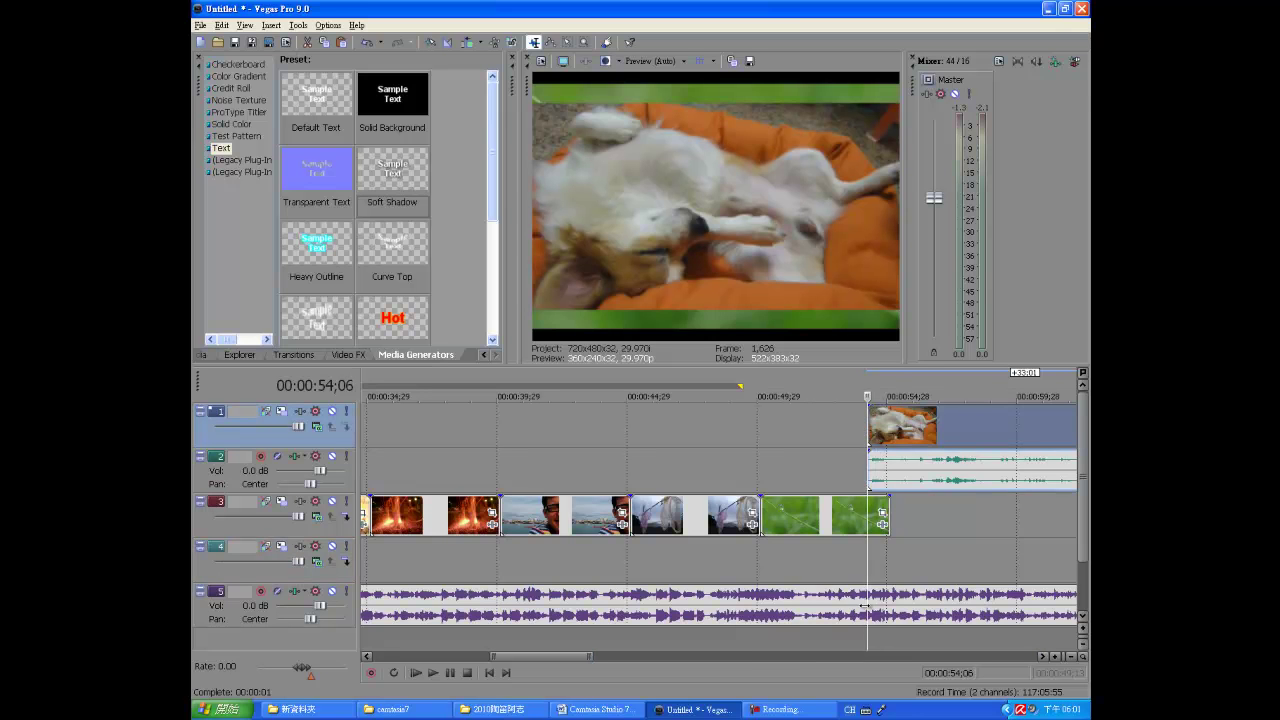
{"action": "left_click", "coordinate": [883, 607]}
{"action": "left_click", "coordinate": [867, 605]}
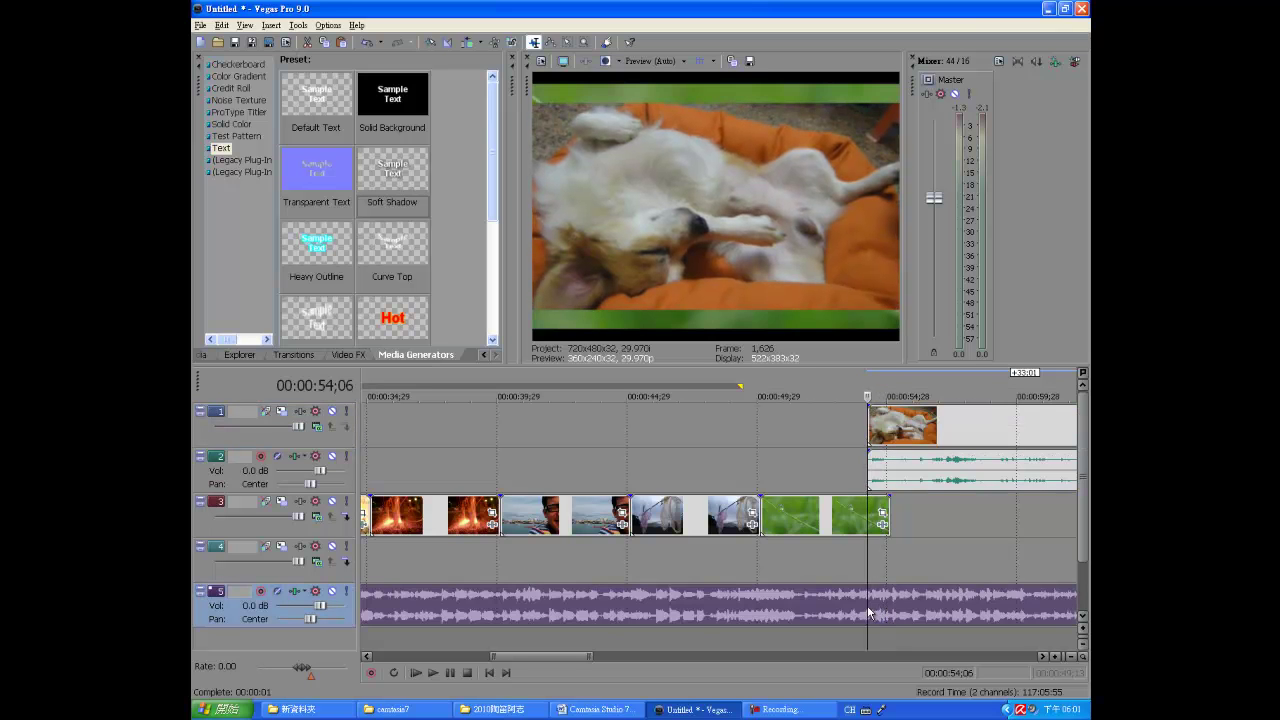
{"action": "key", "text": "s"}
Step: Try deleting the music after the split, extending and fading out the remaining part past the dog video's start, and play it
{"action": "left_click", "coordinate": [901, 610]}
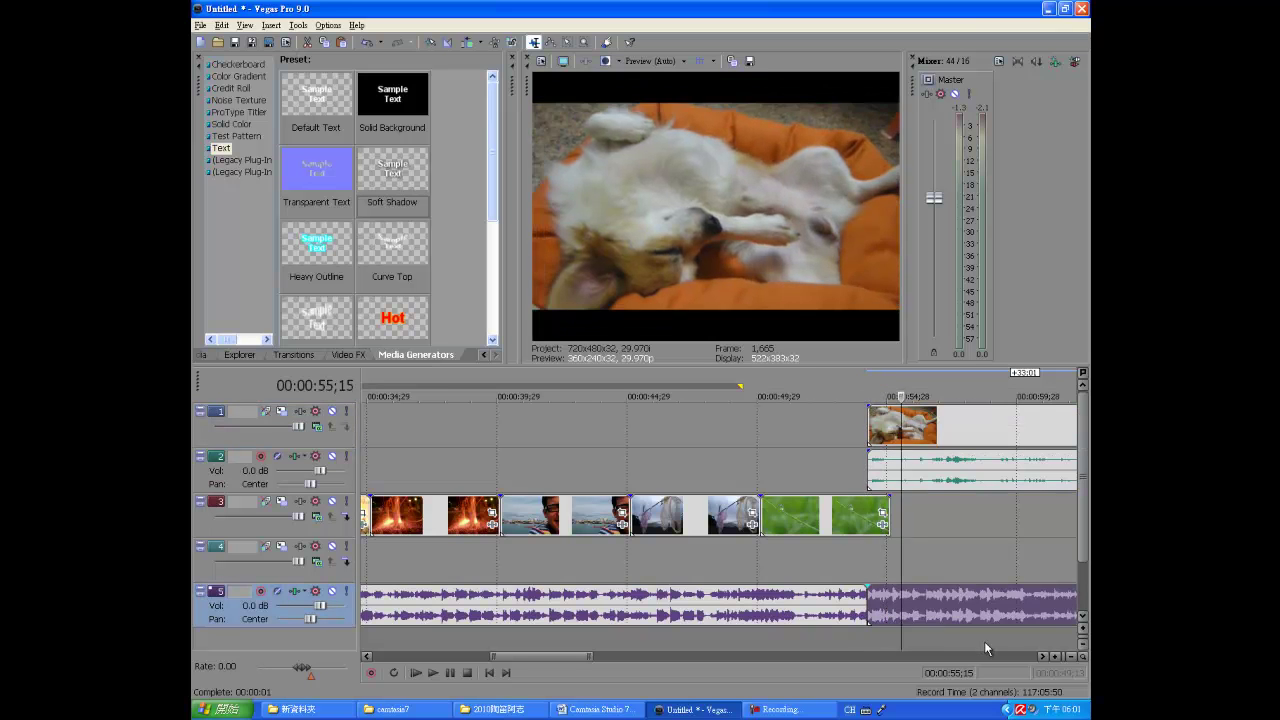
{"action": "key", "text": "Delete"}
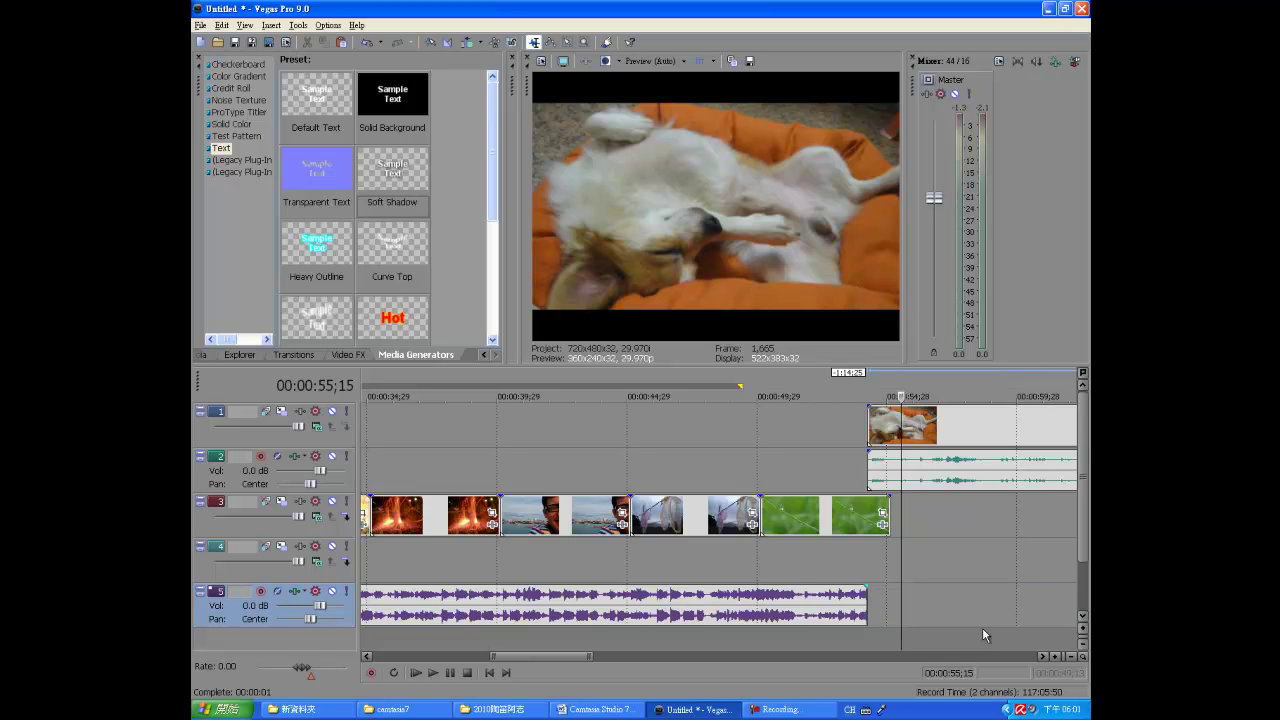
{"action": "left_click", "coordinate": [807, 646]}
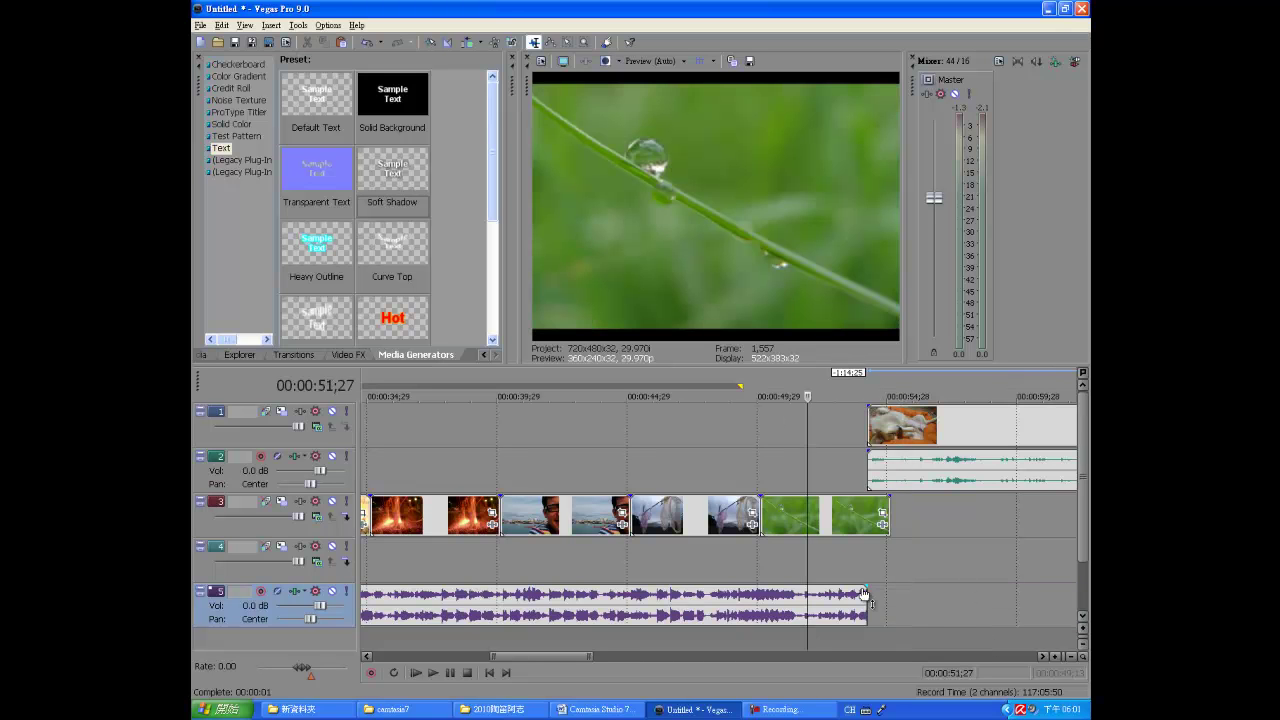
{"action": "mouse_move", "coordinate": [836, 592]}
{"action": "left_mouse_down"}
{"action": "mouse_move", "coordinate": [899, 596]}
{"action": "mouse_move", "coordinate": [860, 588]}
{"action": "left_mouse_up"}
{"action": "left_click", "coordinate": [433, 672]}
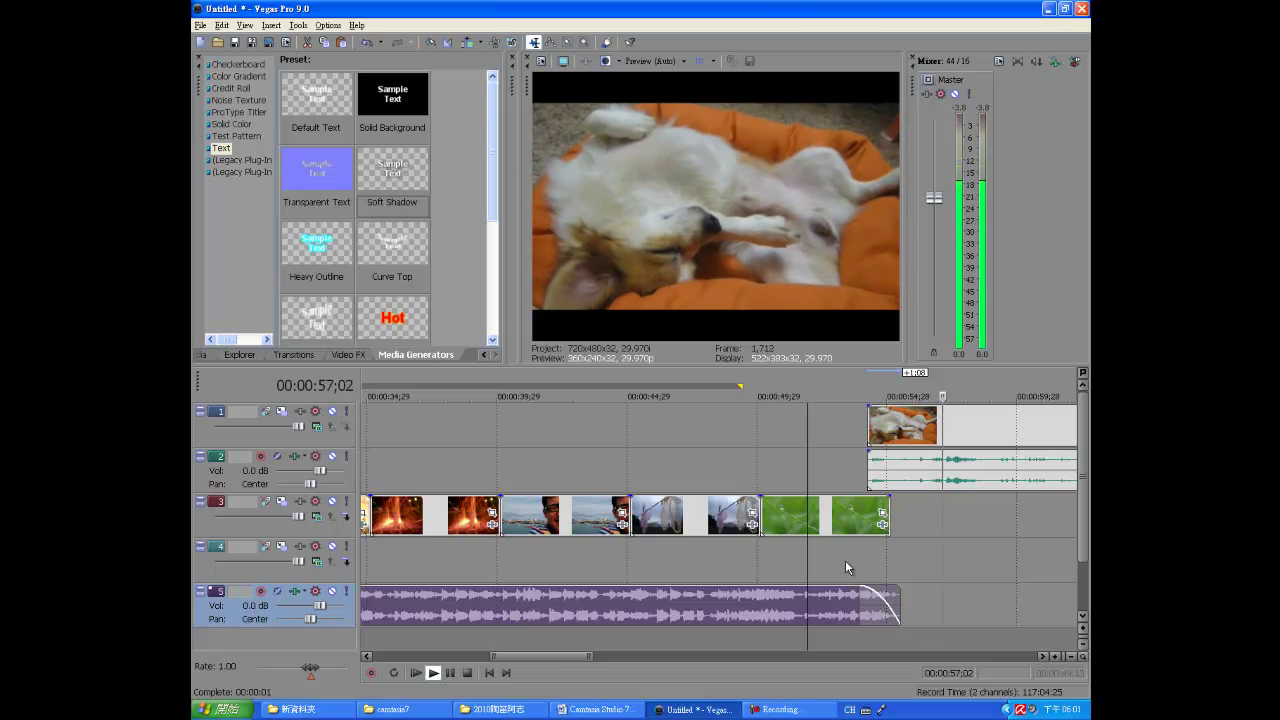
{"action": "left_click", "coordinate": [447, 673]}
Step: Undo the music's fade-out and extension, and the deletion of the part after the split
{"action": "key", "text": "ctrl+z"}
{"action": "left_click", "coordinate": [1028, 598]}
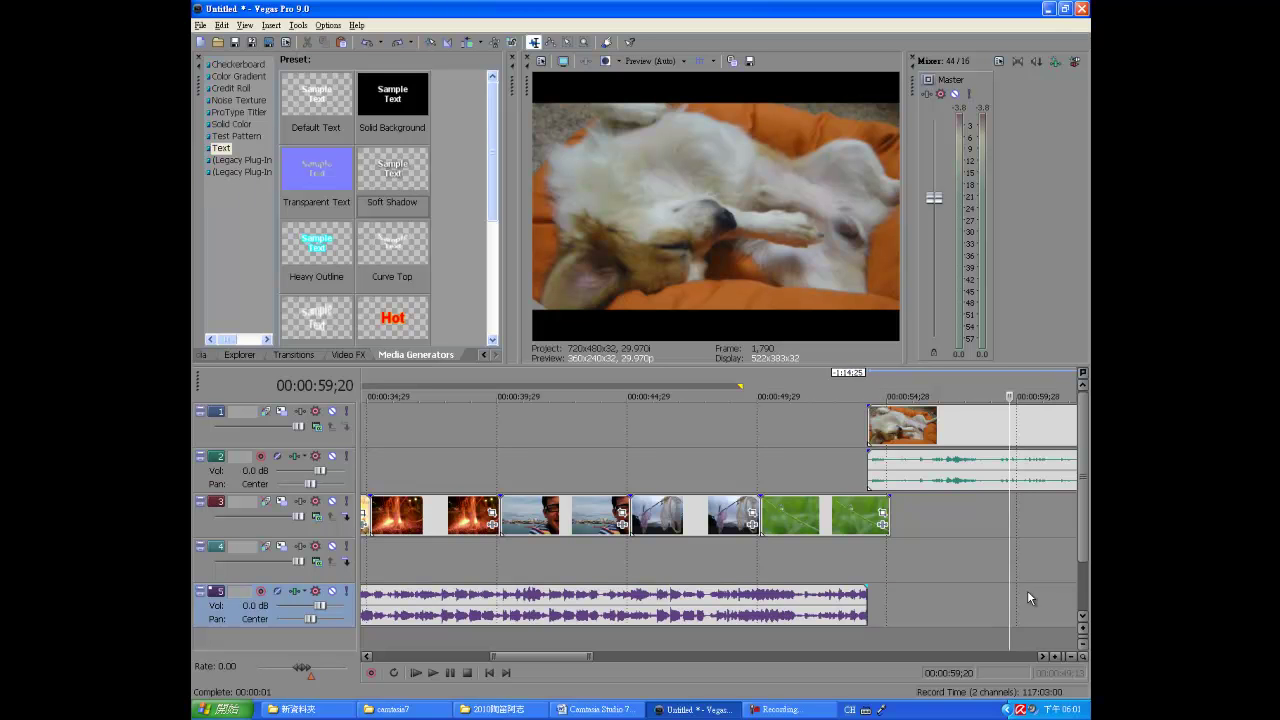
{"action": "key", "text": "ctrl+shift+z"}
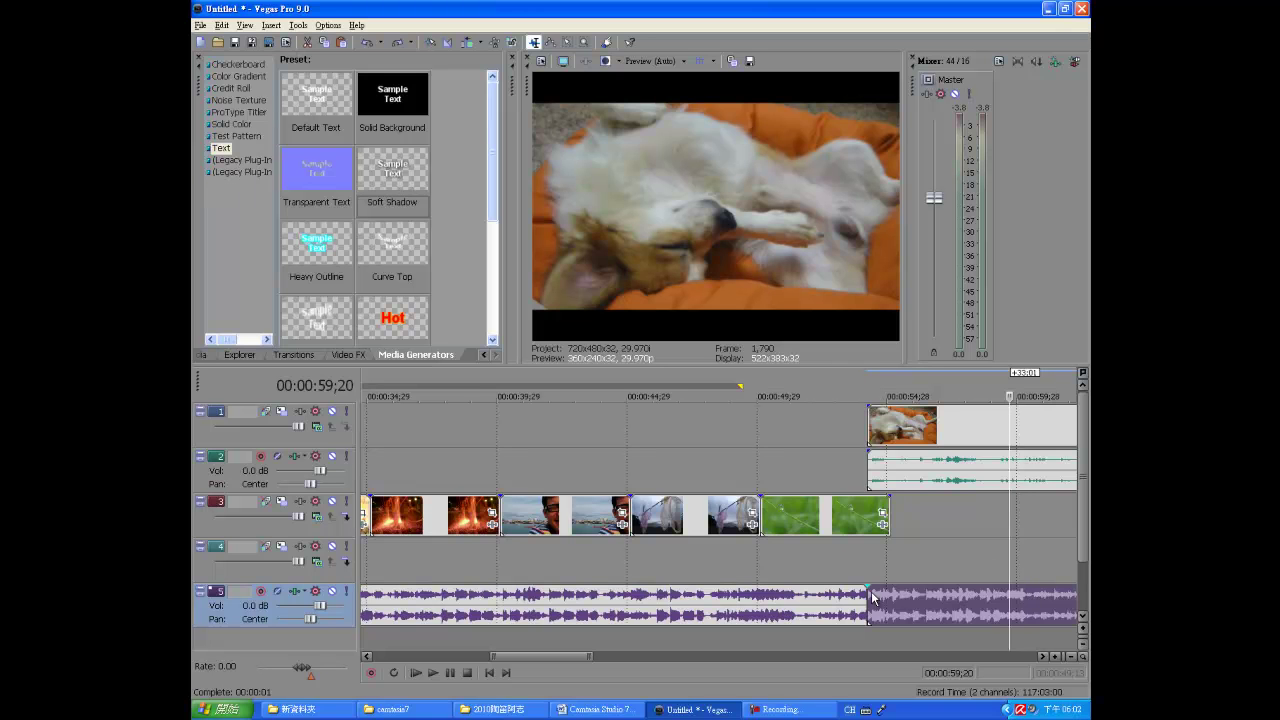
Step: Fade in the music after the split over about 7 seconds and lower that part's gain
{"action": "left_click_drag", "start_coordinate": [867, 588], "coordinate": [1012, 648]}
{"action": "left_click_drag", "start_coordinate": [521, 648], "coordinate": [631, 657]}
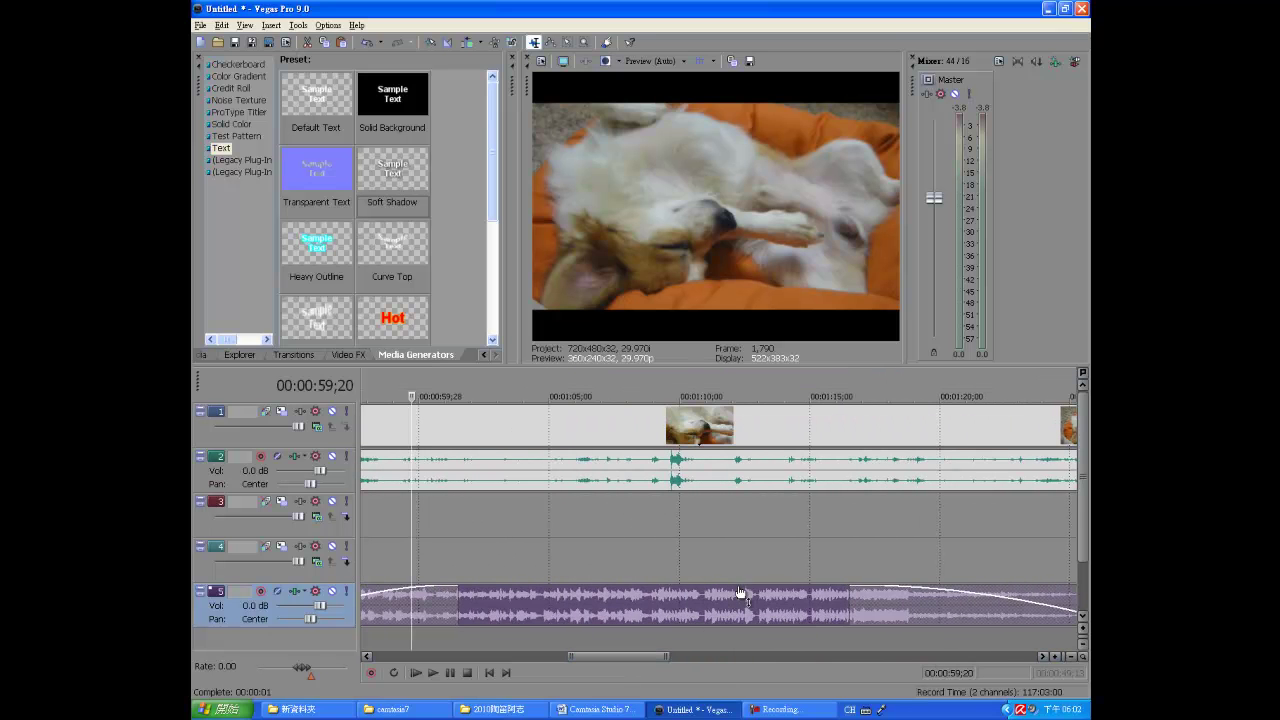
{"action": "left_click_drag", "start_coordinate": [420, 586], "coordinate": [428, 618]}
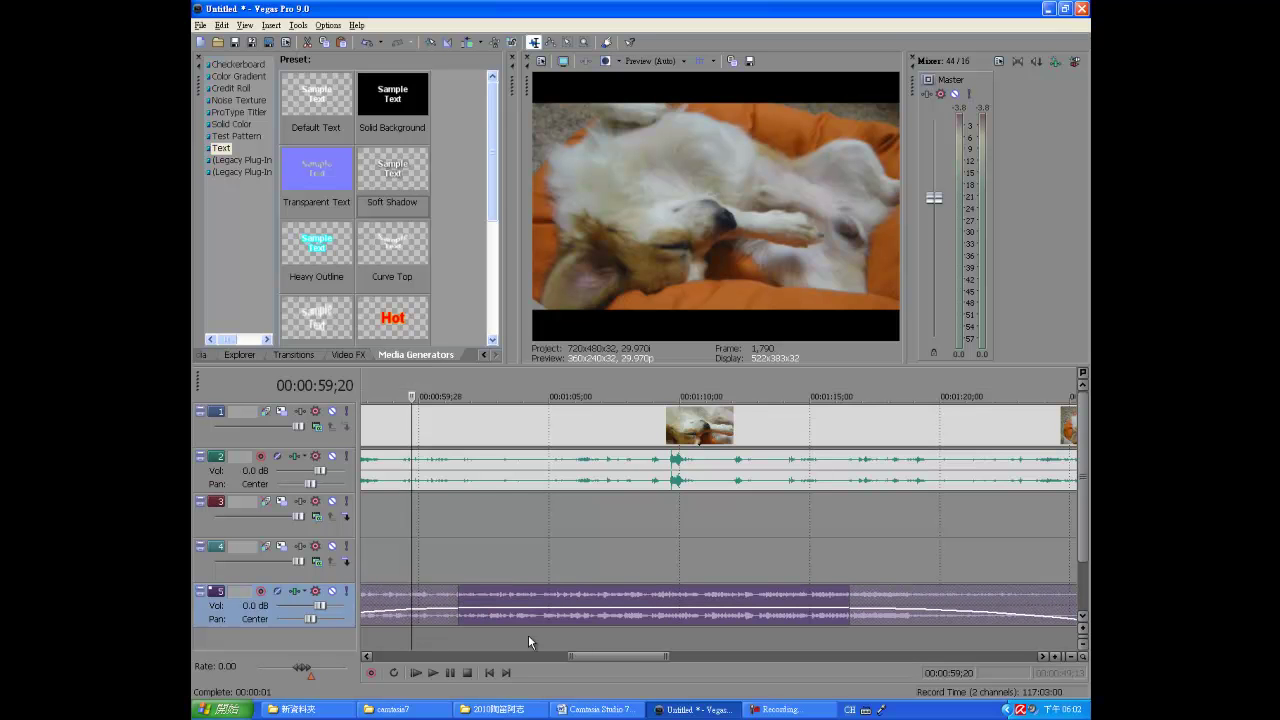
{"action": "left_click_drag", "start_coordinate": [609, 660], "coordinate": [563, 656]}
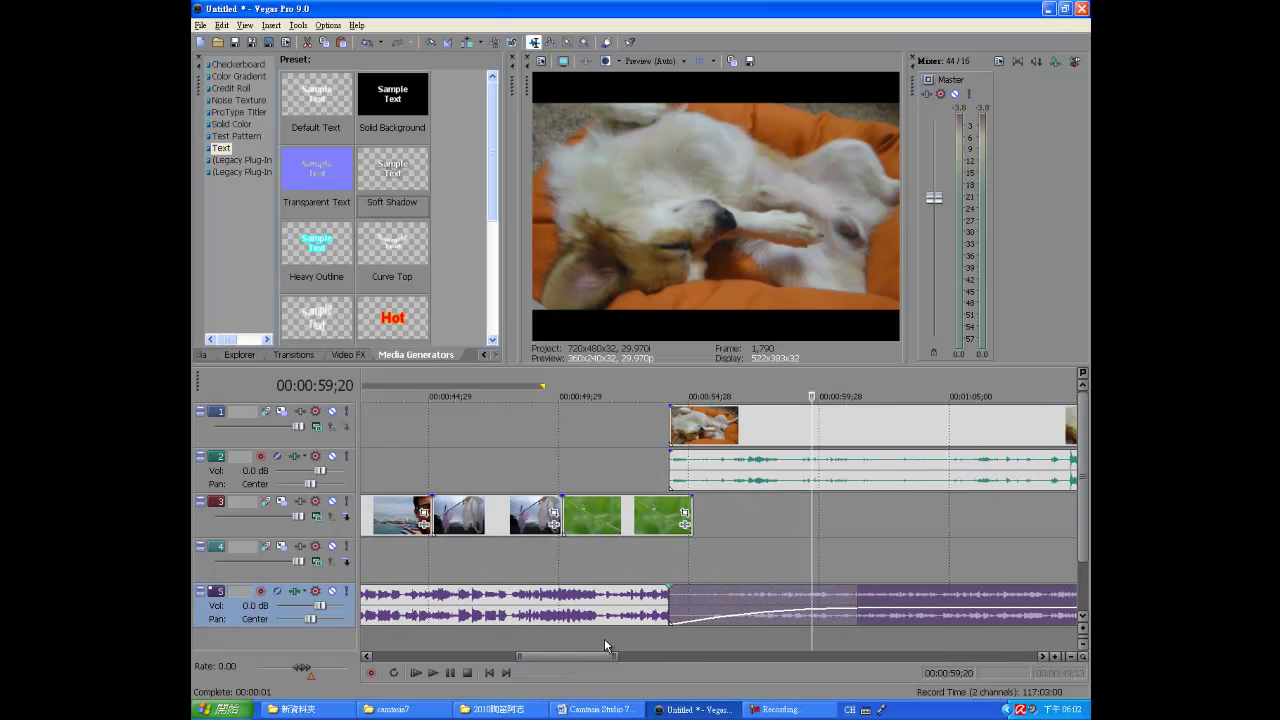
Step: Play the timeline from 00:00:51;21 through the dog video's start to hear the quieter, faded-in music
{"action": "left_click", "coordinate": [604, 638]}
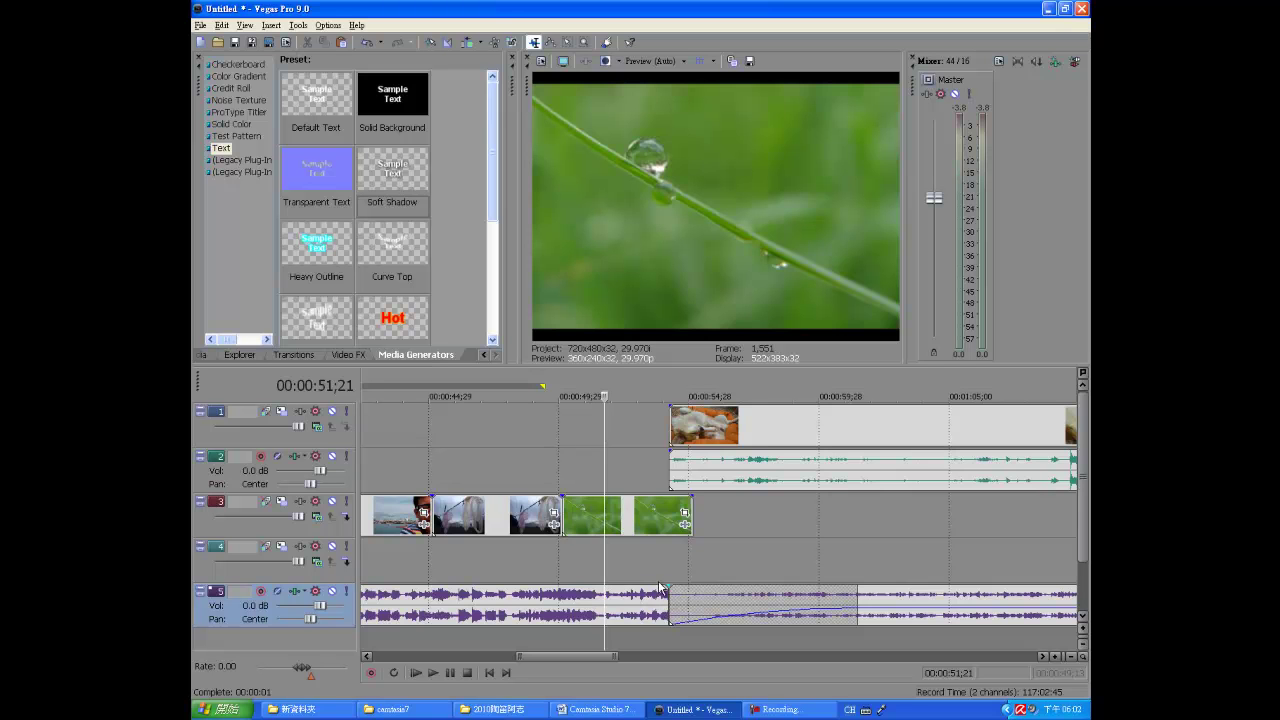
{"action": "left_click", "coordinate": [433, 672]}
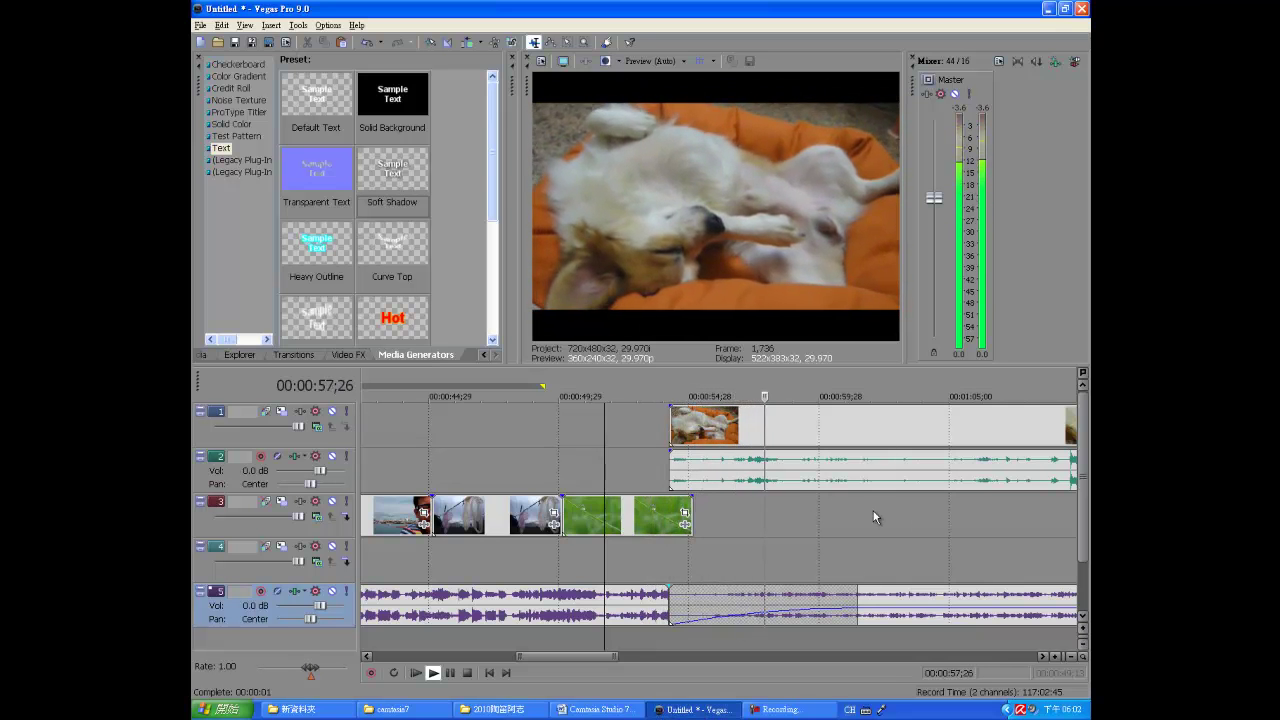
{"action": "left_click", "coordinate": [450, 672]}
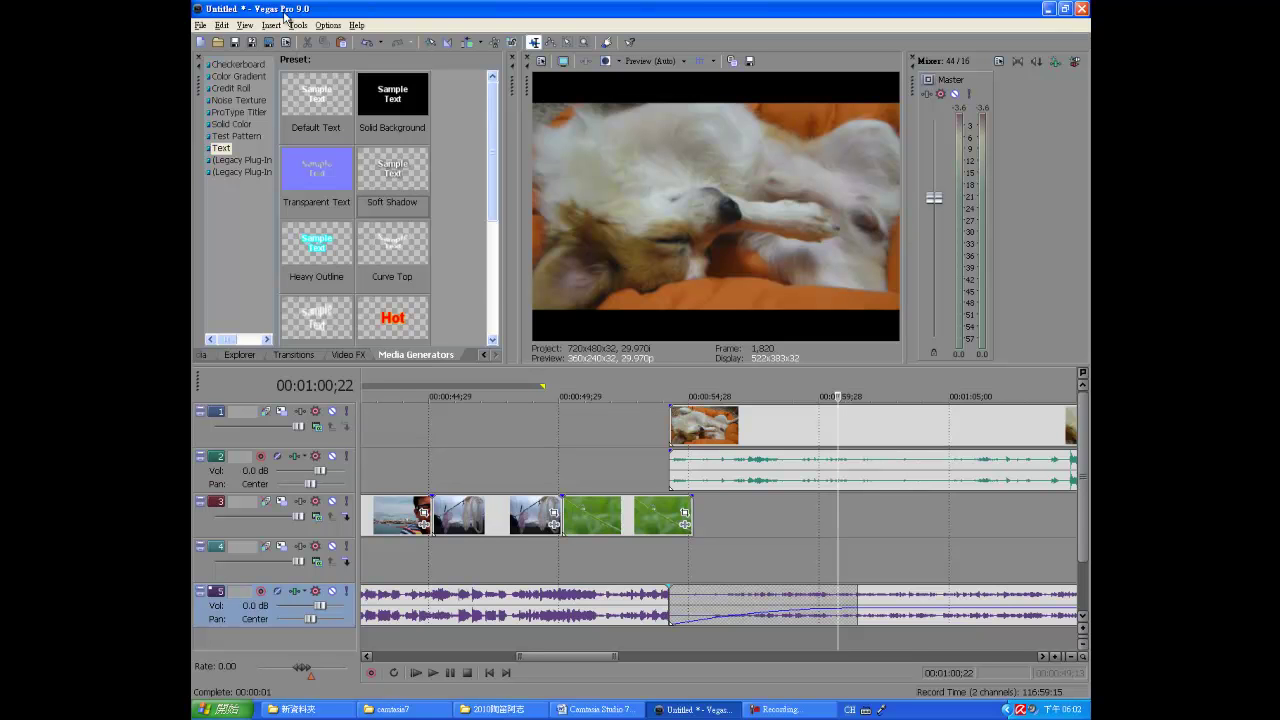
Step: Start rendering the project as a MainConcept MPEG-2 file named 123 with the DVD NTSC template, and cancel the rendering
{"action": "left_click", "coordinate": [199, 25]}
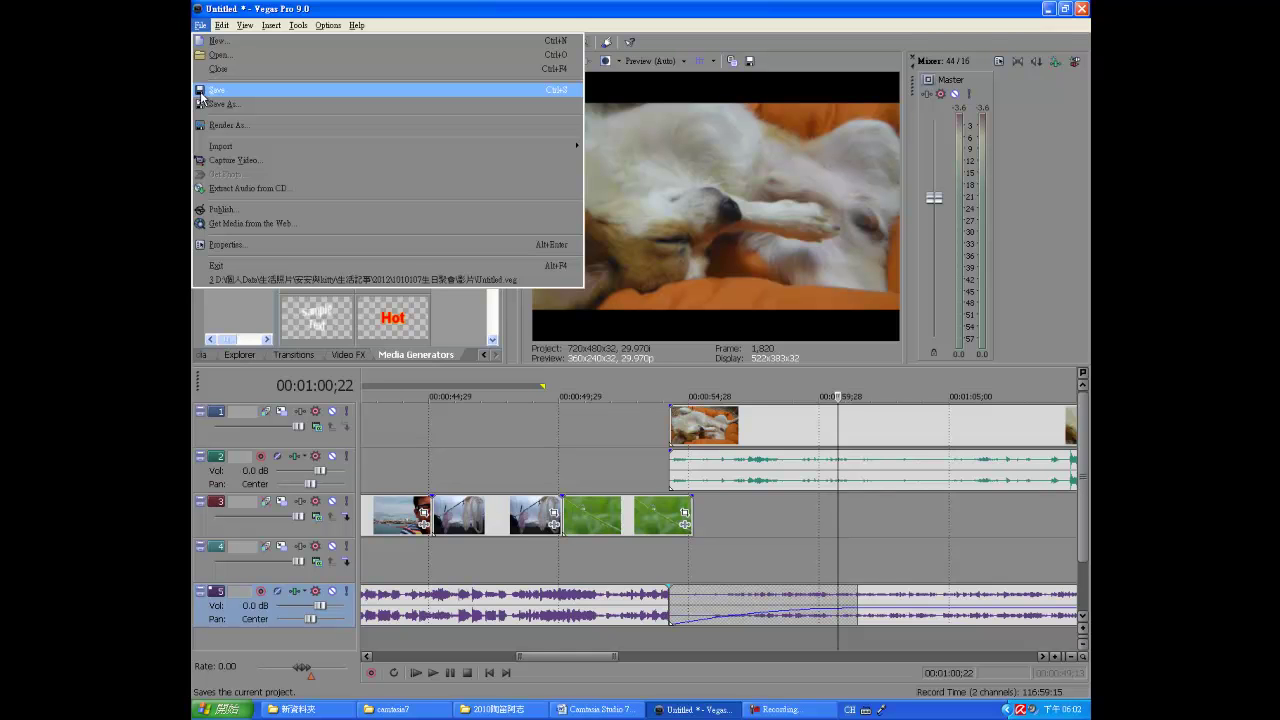
{"action": "left_click", "coordinate": [266, 126]}
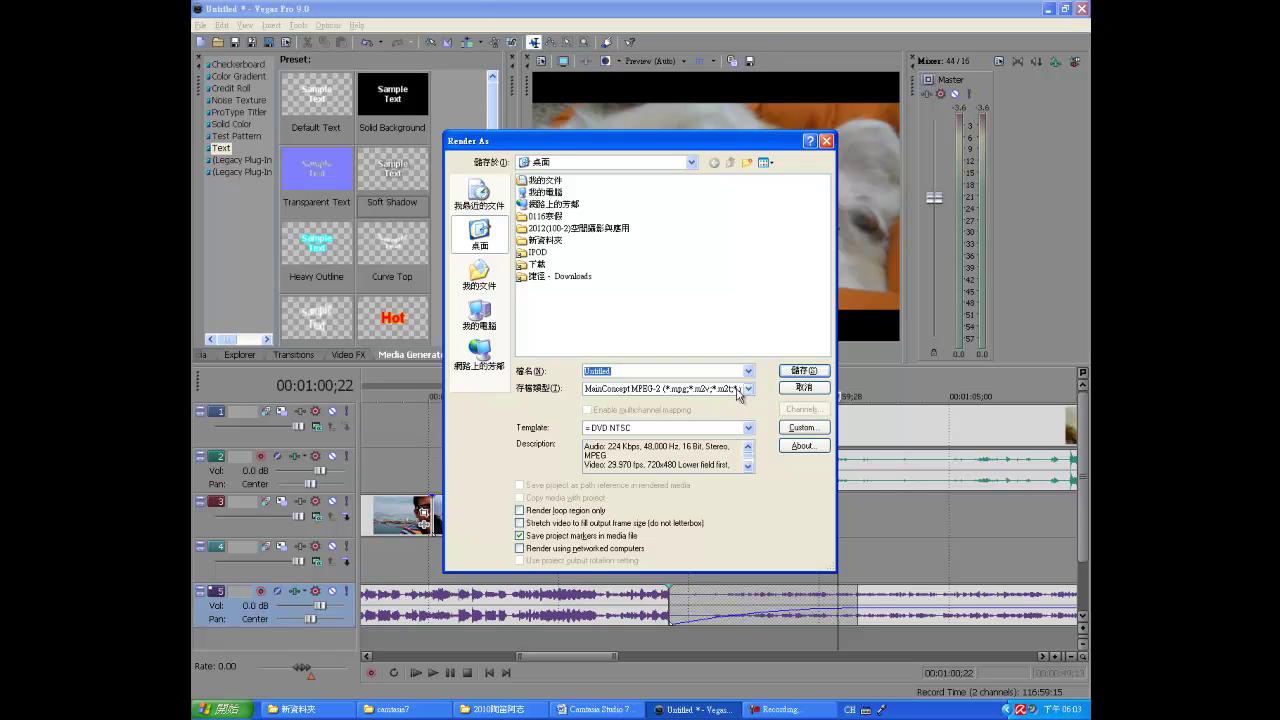
{"action": "type", "text": "123"}
{"action": "left_click", "coordinate": [798, 372]}
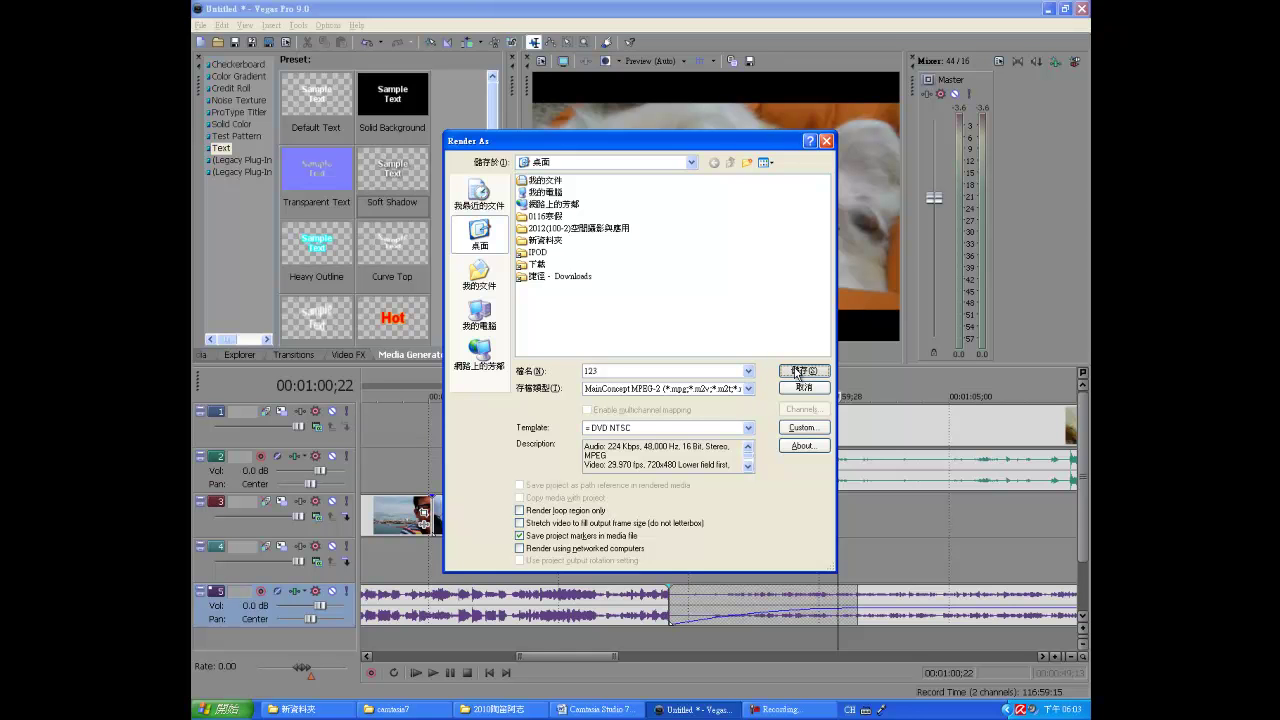
{"action": "left_click", "coordinate": [747, 429]}
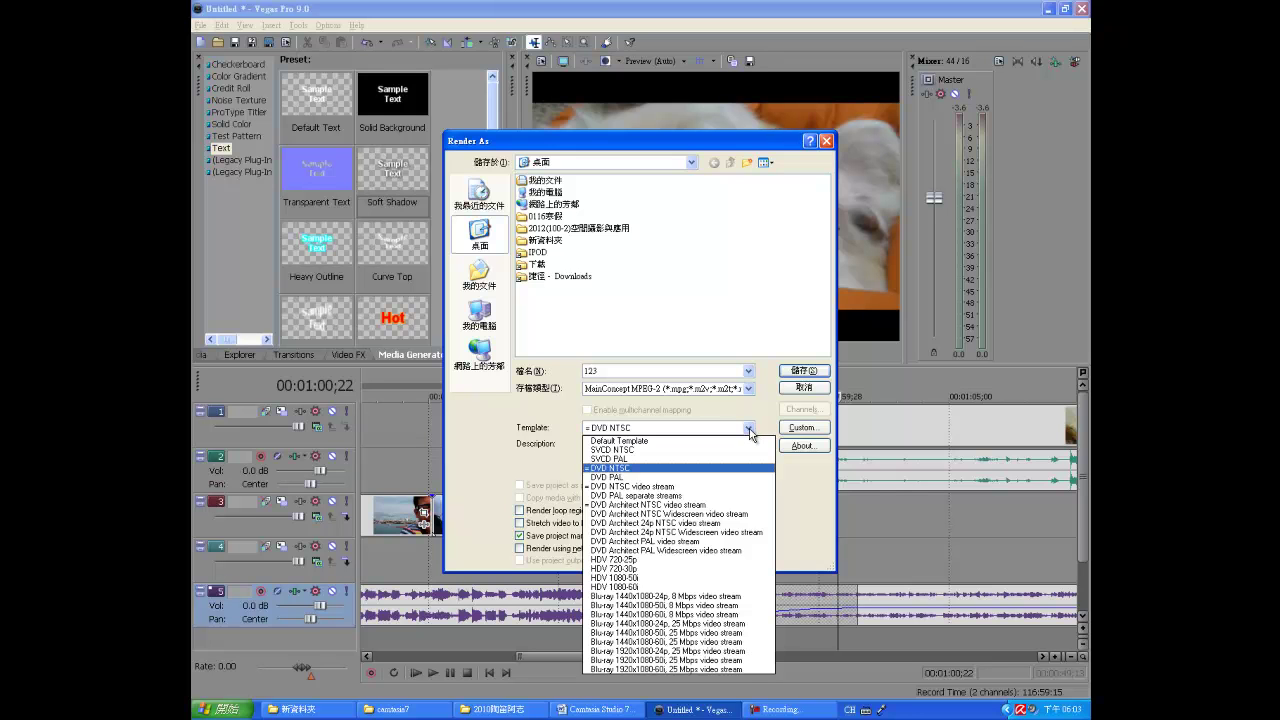
{"action": "left_click", "coordinate": [749, 430]}
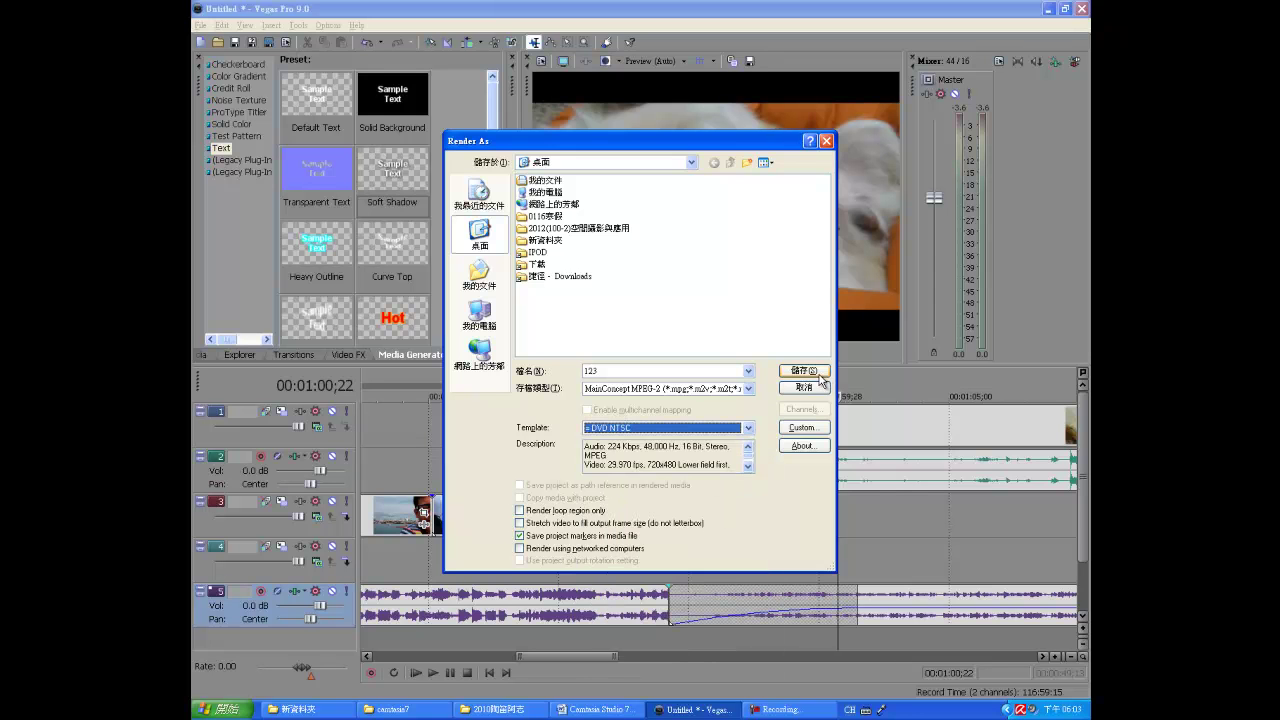
{"action": "left_click", "coordinate": [819, 373]}
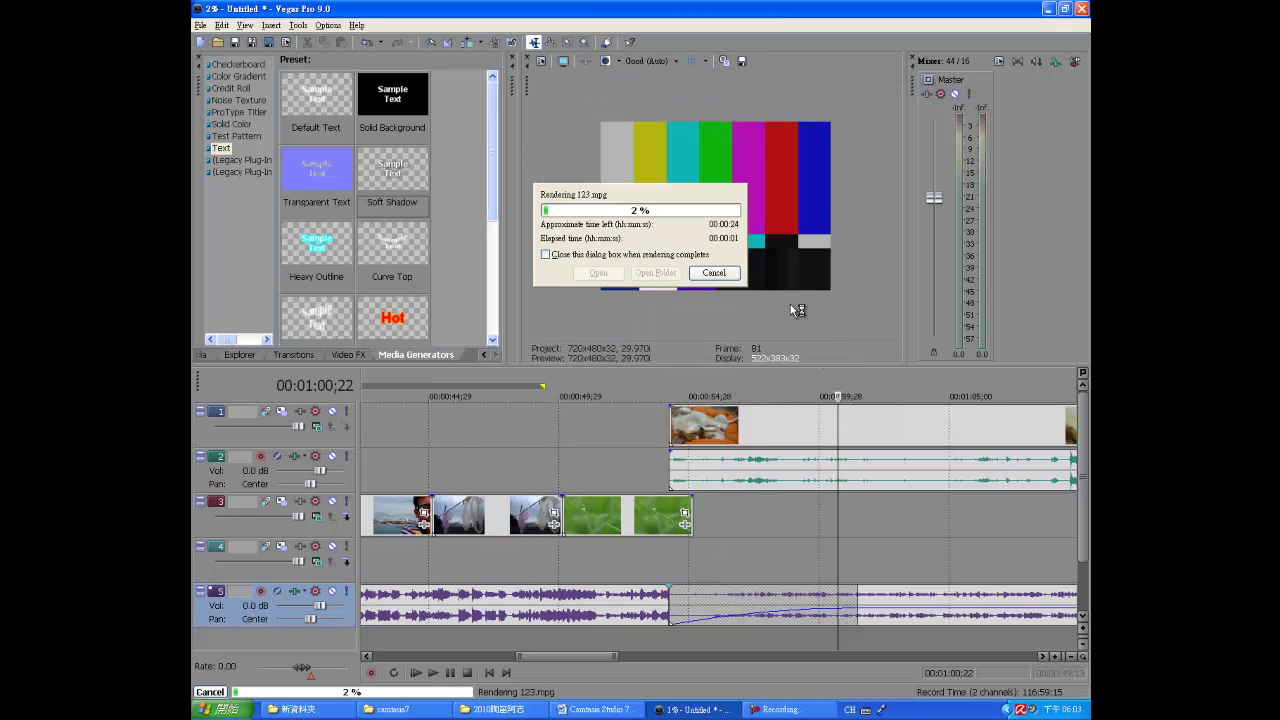
{"action": "left_click", "coordinate": [718, 274]}
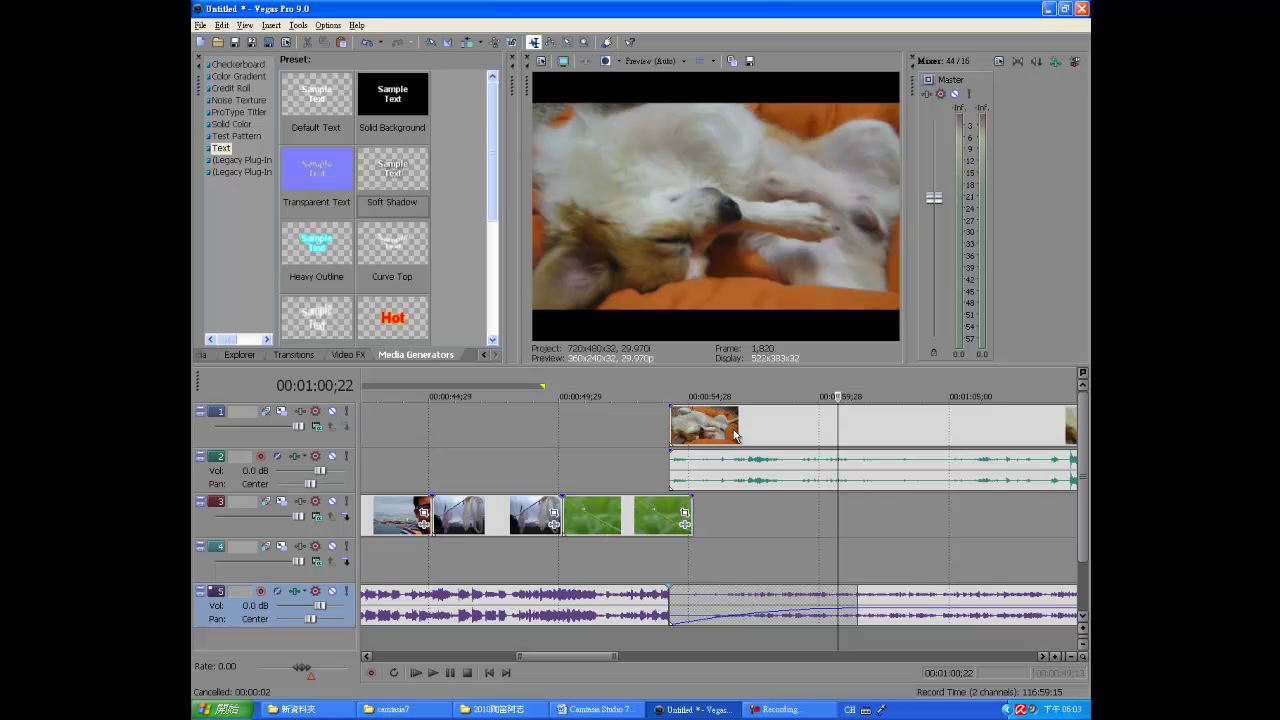
Step: Compare the framing of the dog video with that of the plastic bag photo at 00:00:47;29
{"action": "left_click", "coordinate": [703, 546]}
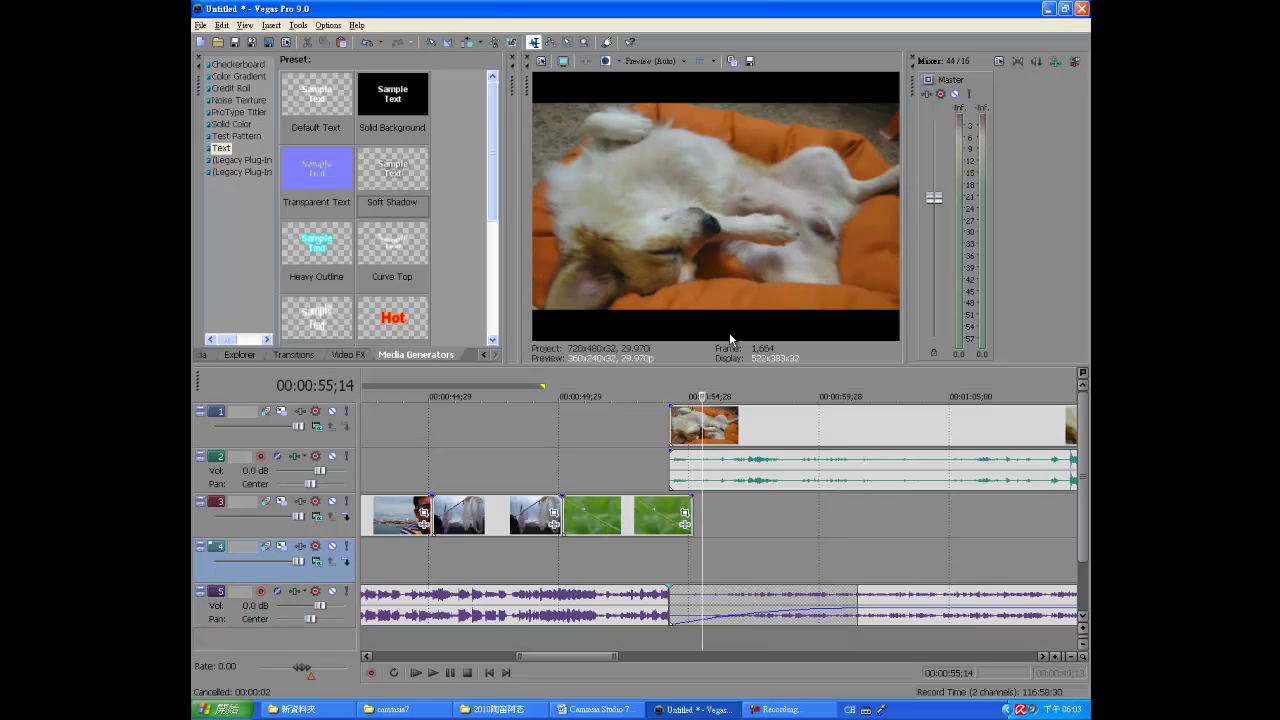
{"action": "left_click", "coordinate": [506, 568]}
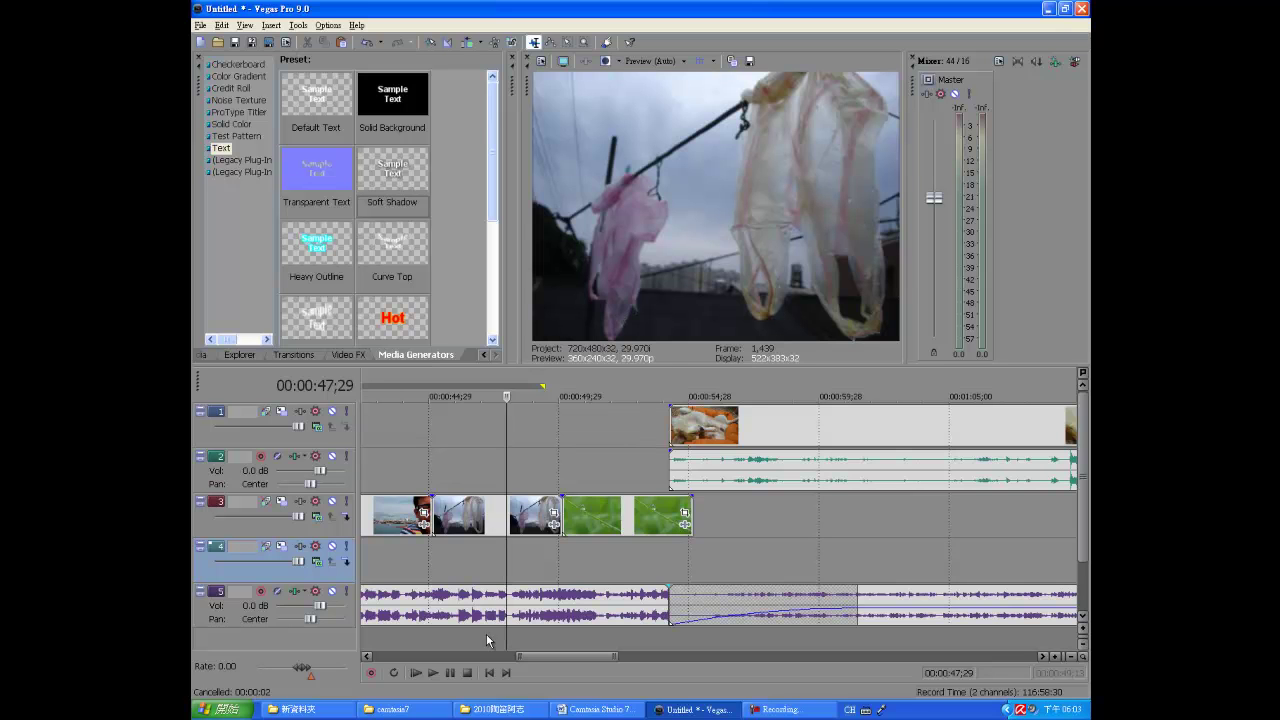
{"action": "left_click", "coordinate": [708, 545]}
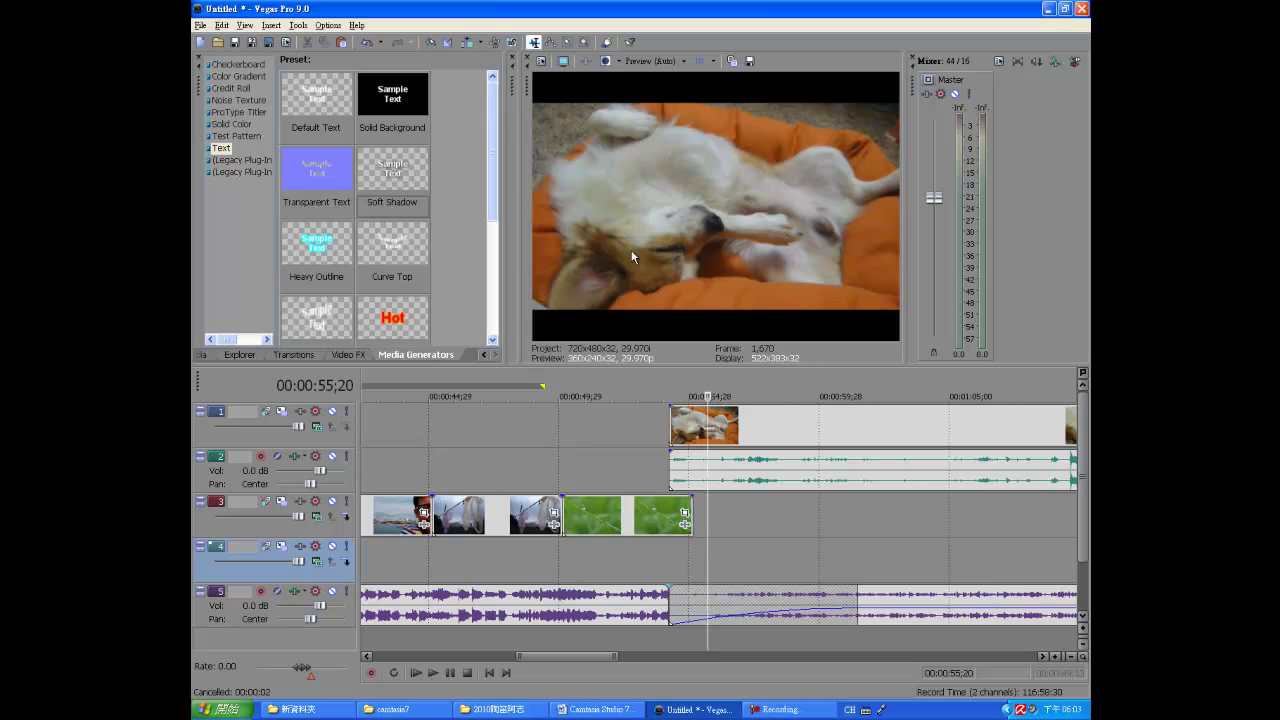
Step: Add a Green solid colour clip behind the dog video, directly after the green leaf photo, and change its colour to R 191, G 164, B 0
{"action": "left_click", "coordinate": [236, 136]}
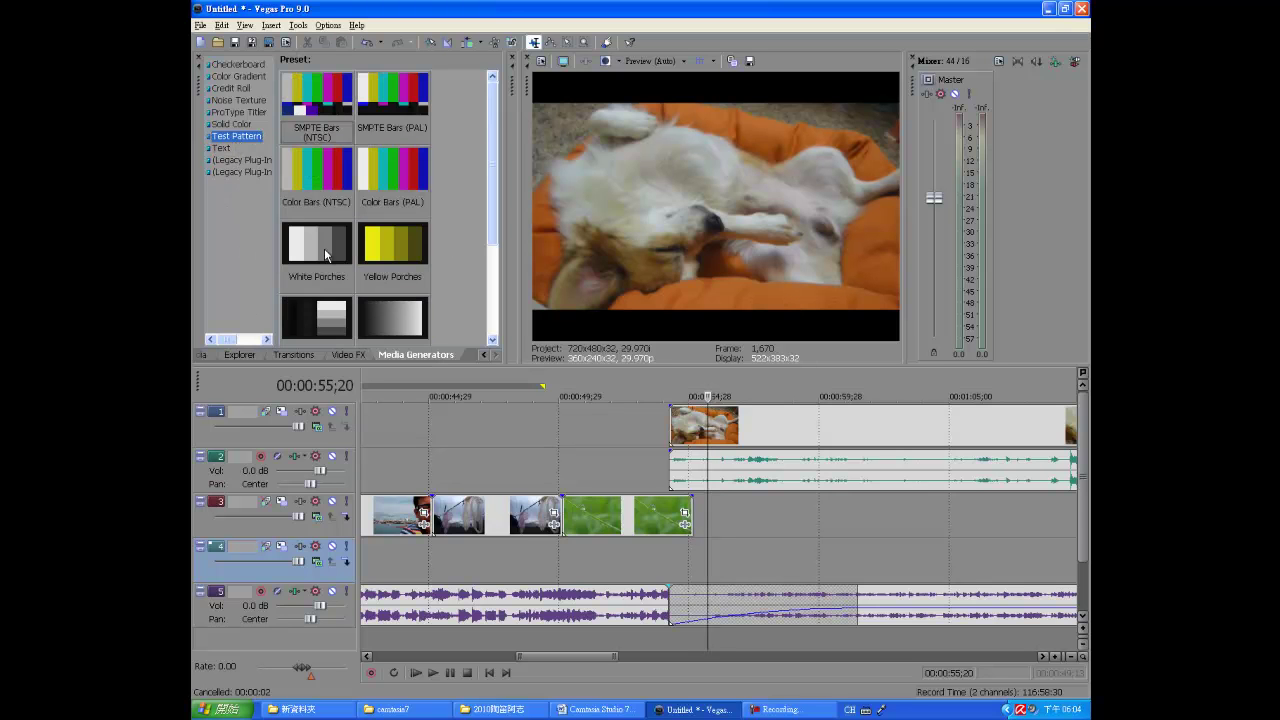
{"action": "left_click", "coordinate": [243, 124]}
{"action": "left_click_drag", "start_coordinate": [394, 172], "coordinate": [706, 531]}
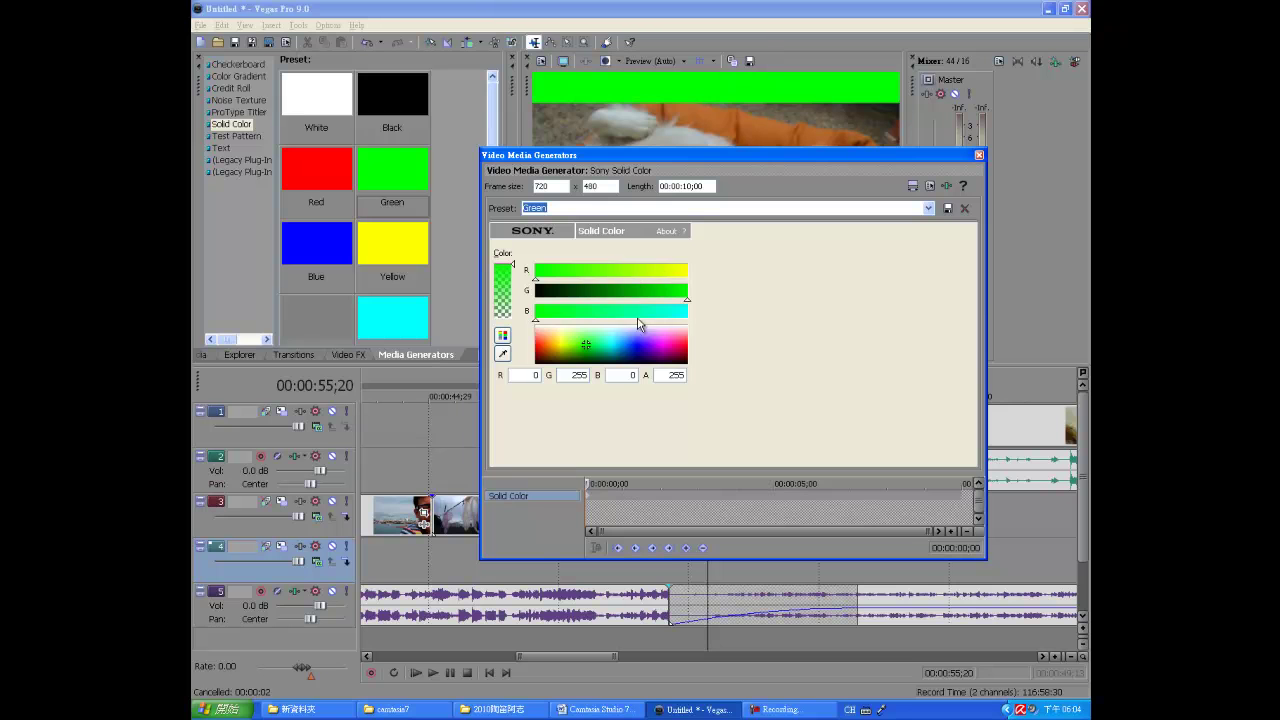
{"action": "left_click_drag", "start_coordinate": [586, 352], "coordinate": [556, 349]}
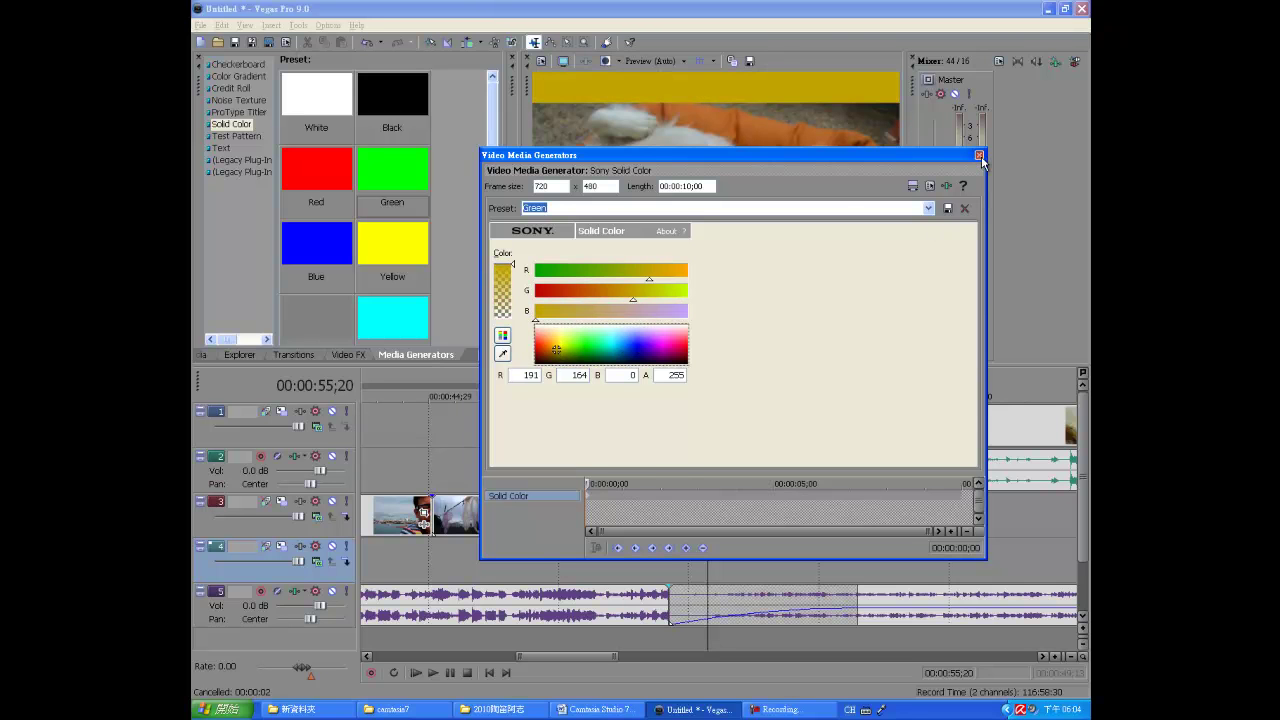
{"action": "left_click", "coordinate": [979, 155]}
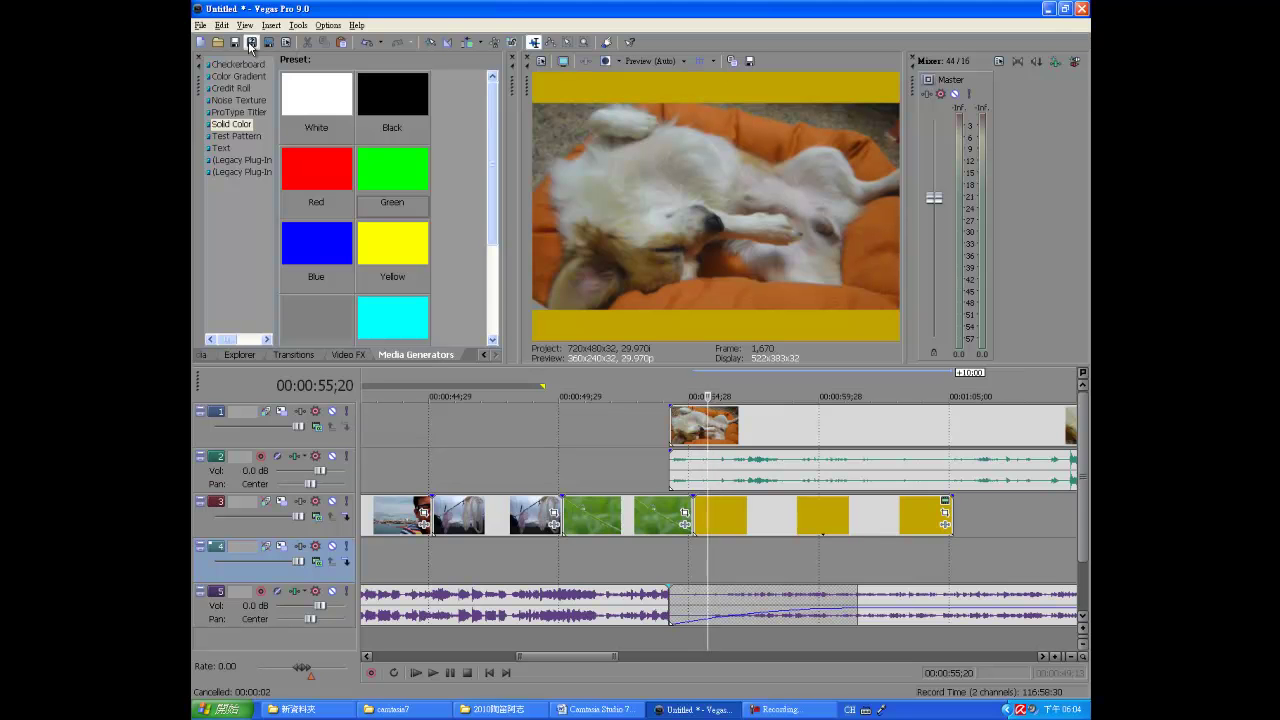
{"action": "left_click", "coordinate": [201, 25]}
{"action": "left_click", "coordinate": [201, 25]}
{"action": "left_click", "coordinate": [462, 563]}
{"action": "left_click", "coordinate": [520, 570]}
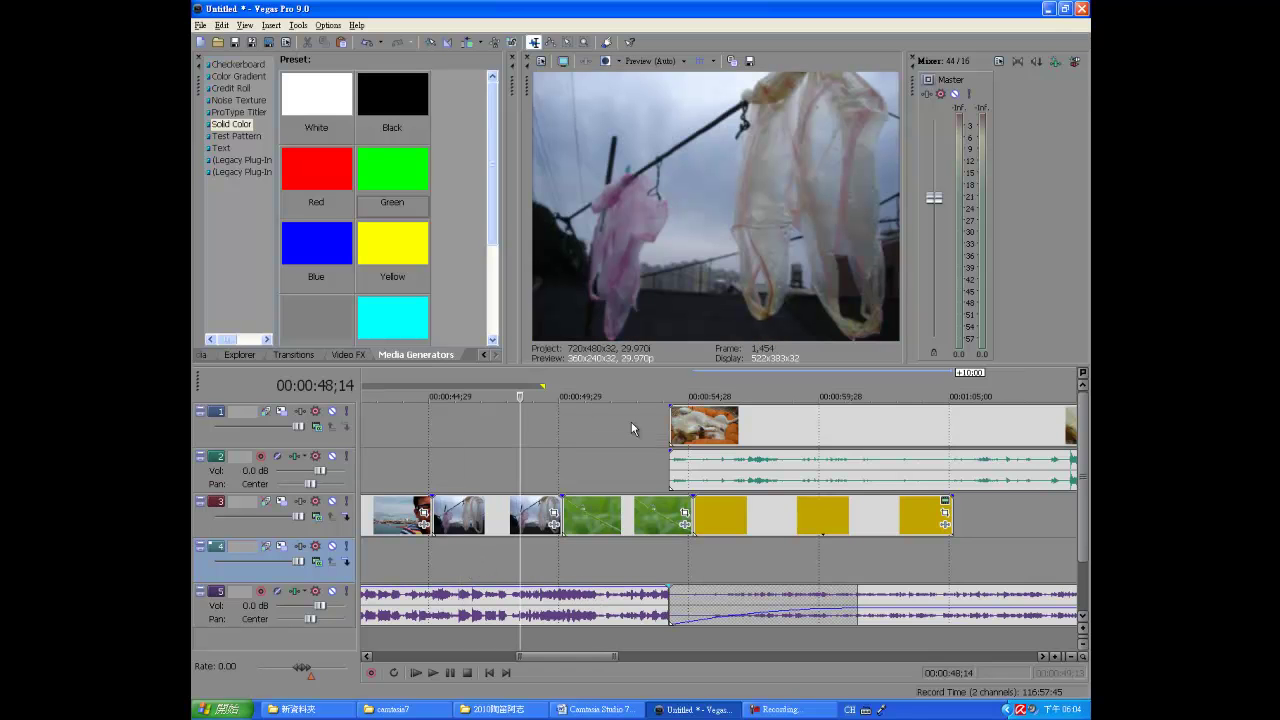
Step: Copy the dark yellow colour clip to the fourth track as a new copy of the source media, starting at about 00:00:43
{"action": "left_click", "coordinate": [737, 532]}
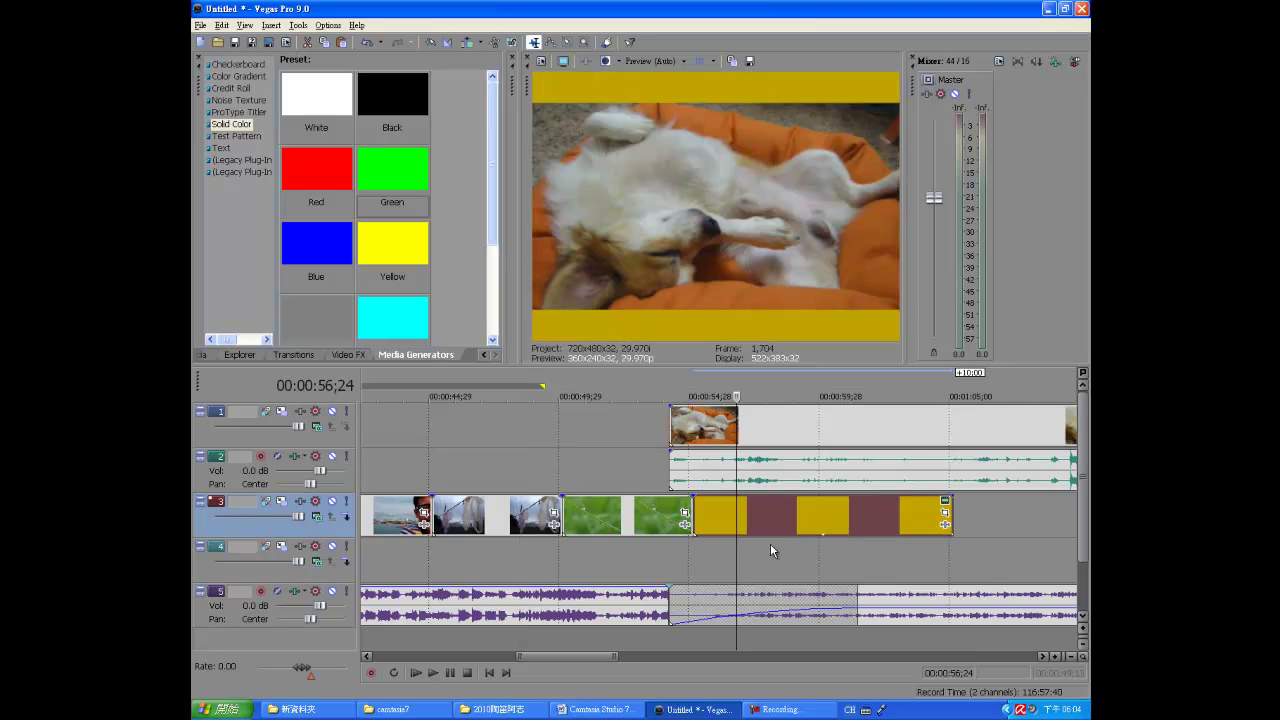
{"action": "left_click", "coordinate": [467, 561]}
{"action": "key", "text": "ctrl+v"}
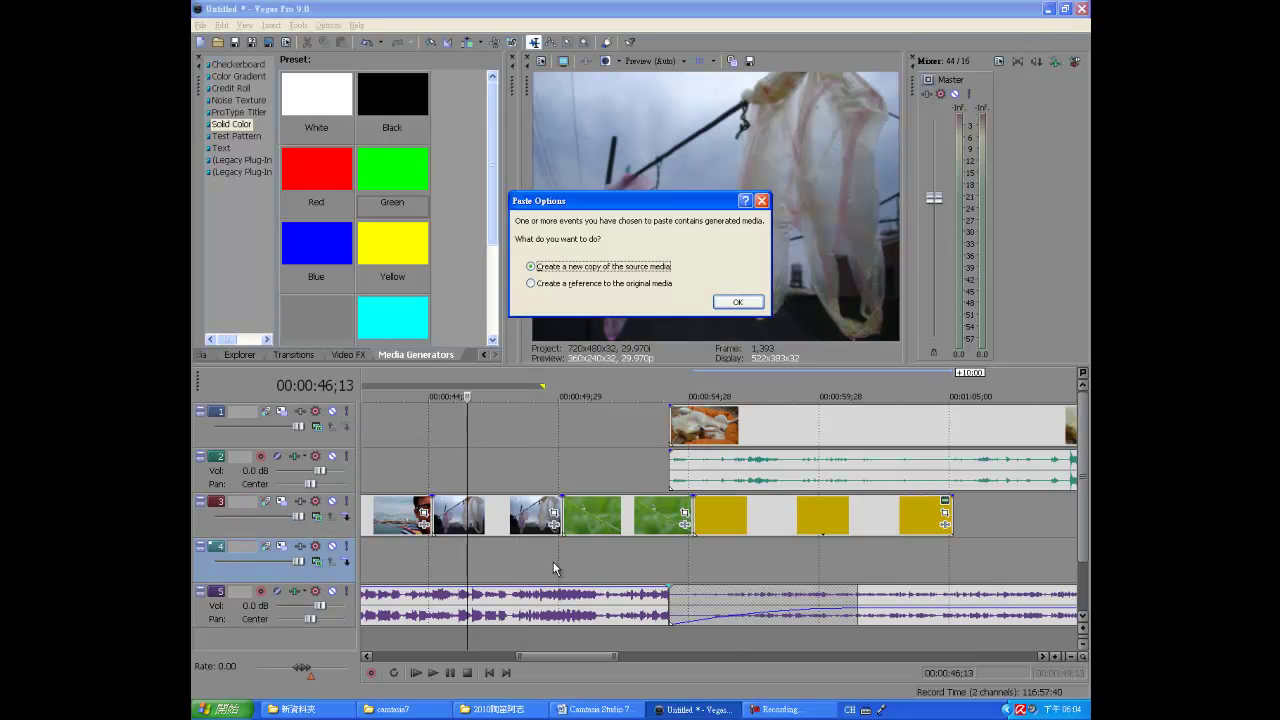
{"action": "left_click", "coordinate": [737, 303]}
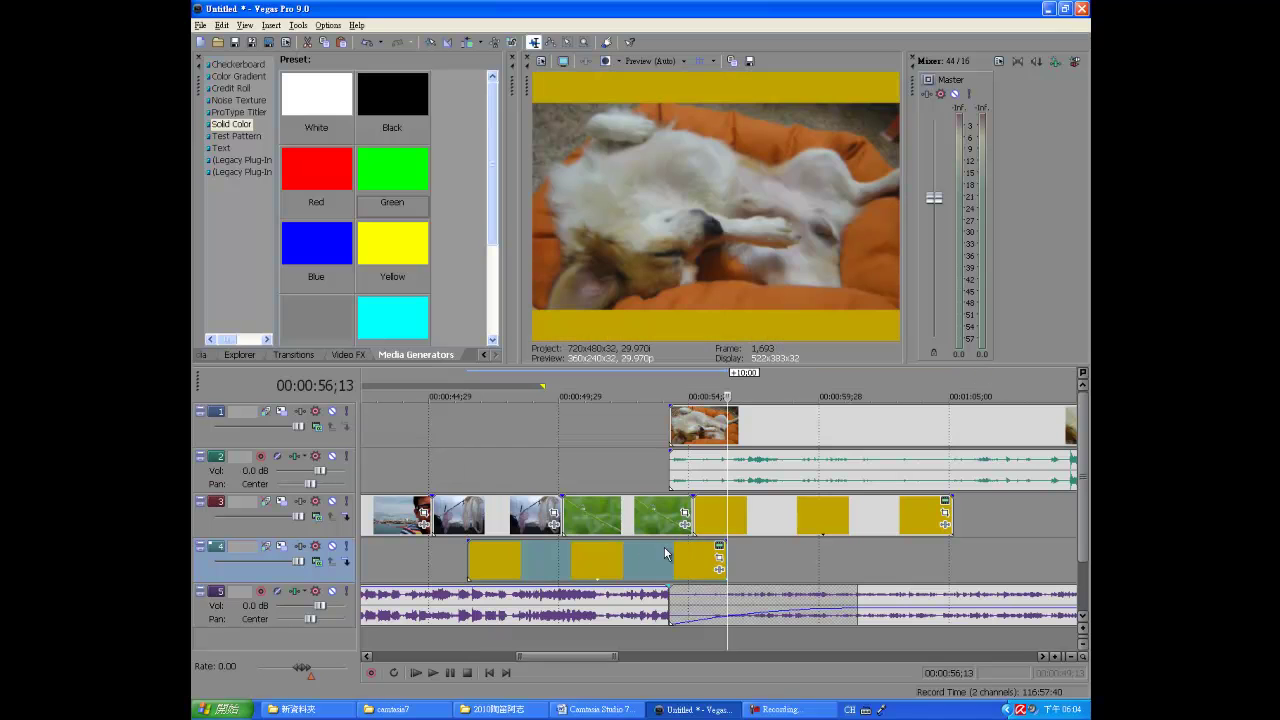
{"action": "left_click_drag", "start_coordinate": [569, 555], "coordinate": [474, 550]}
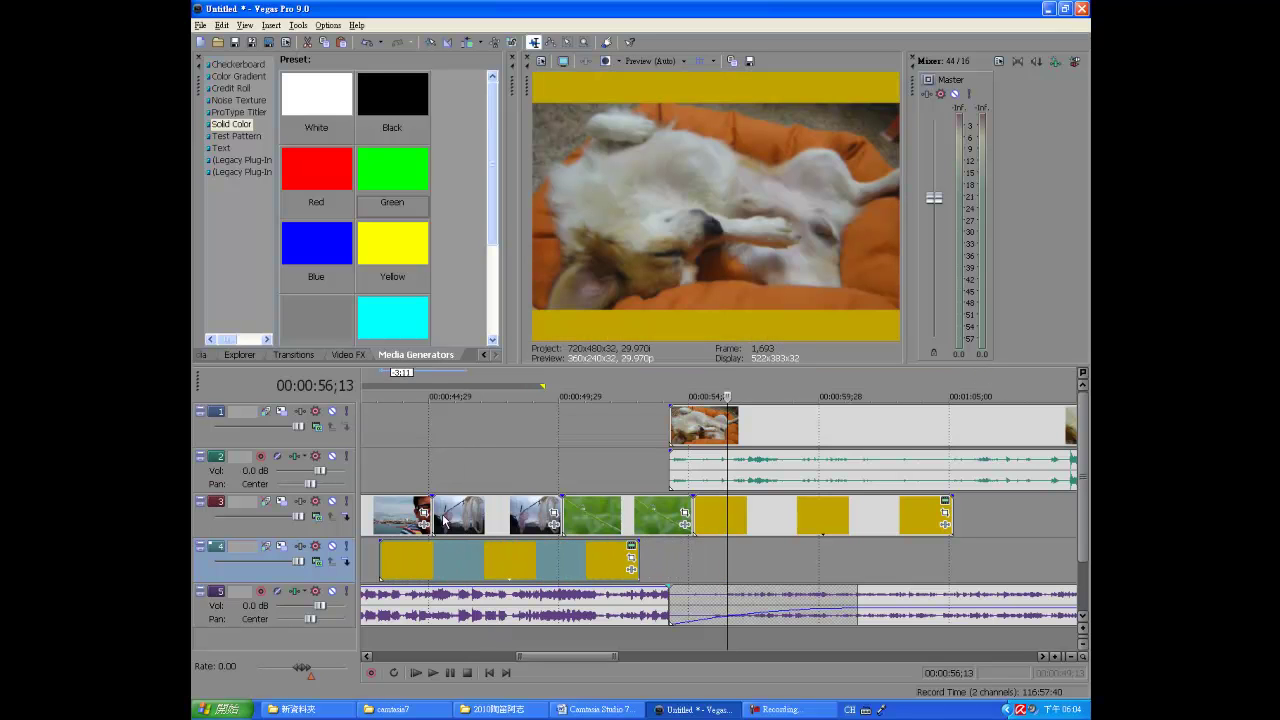
Step: Check the photos above the copied colour clip at several points up to 00:00:49;11
{"action": "left_click", "coordinate": [443, 455]}
{"action": "left_click", "coordinate": [494, 463]}
{"action": "left_click", "coordinate": [543, 472]}
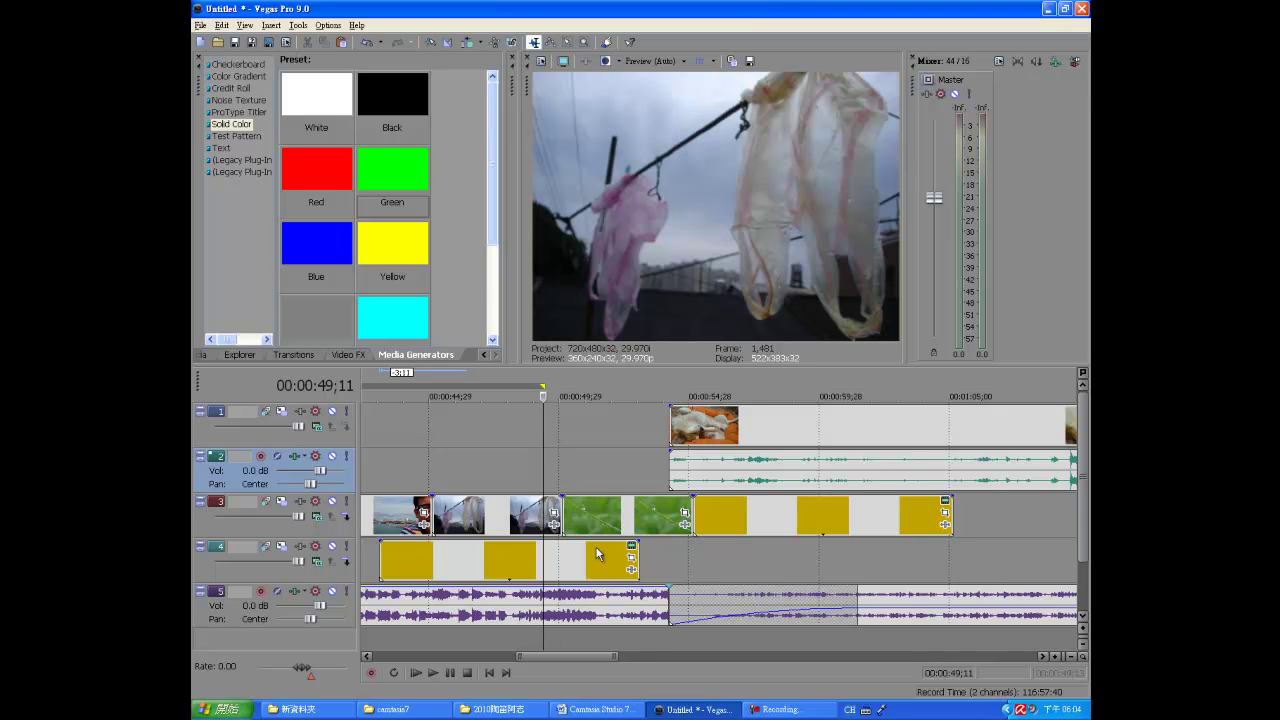
Step: Render the project to the desktop as 0123 in MainConcept MPEG-2 format with the DVD NTSC template, and dismiss the finished render
{"action": "left_click", "coordinate": [201, 26]}
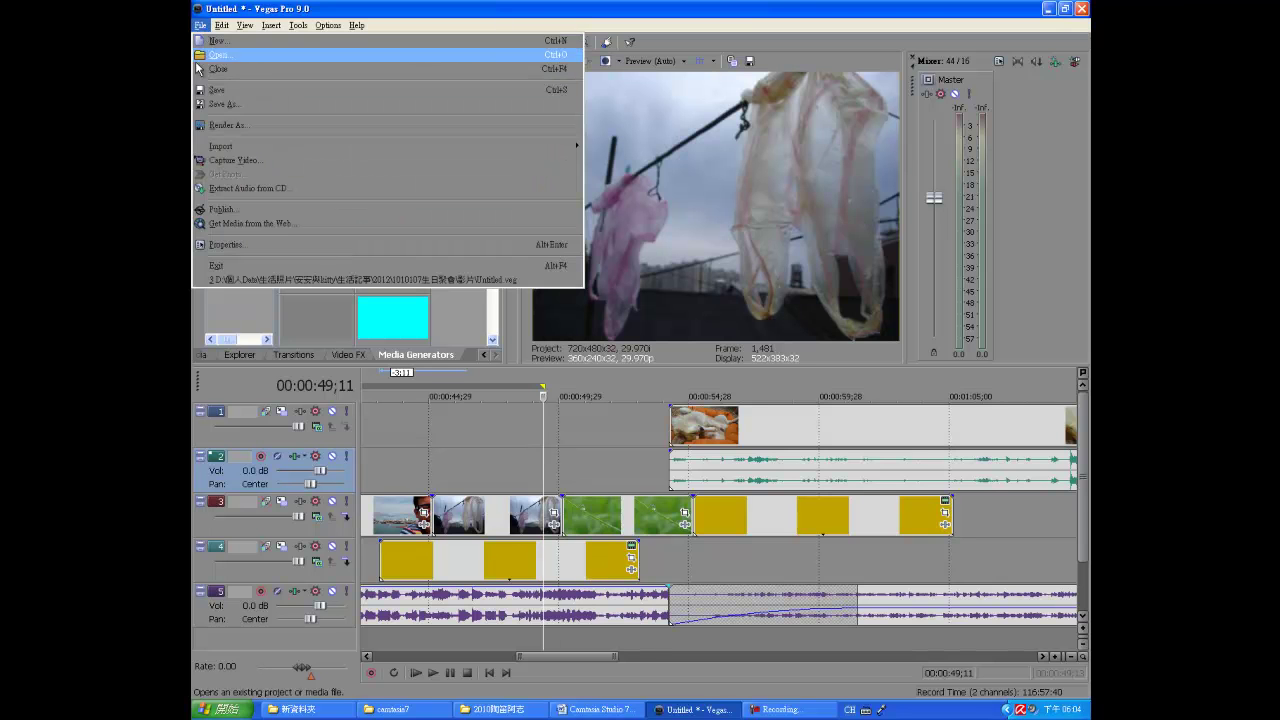
{"action": "left_click", "coordinate": [221, 127]}
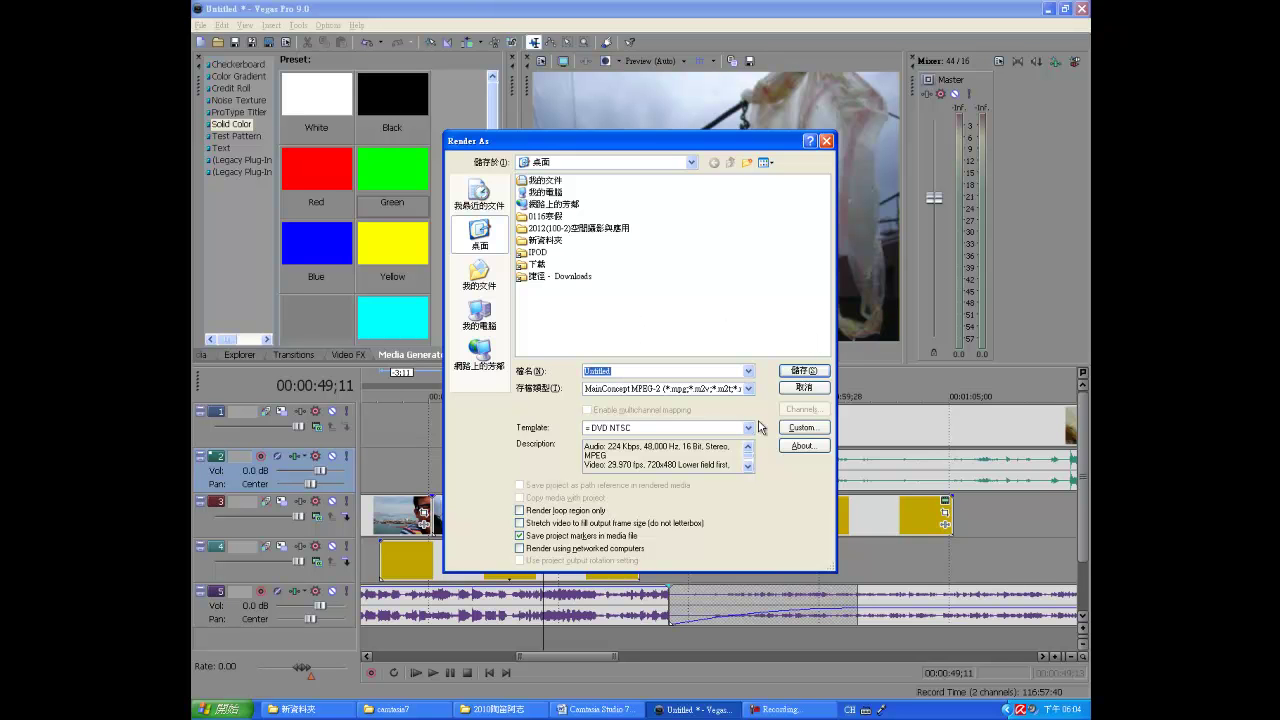
{"action": "type", "text": "0123"}
{"action": "key", "text": "Return"}
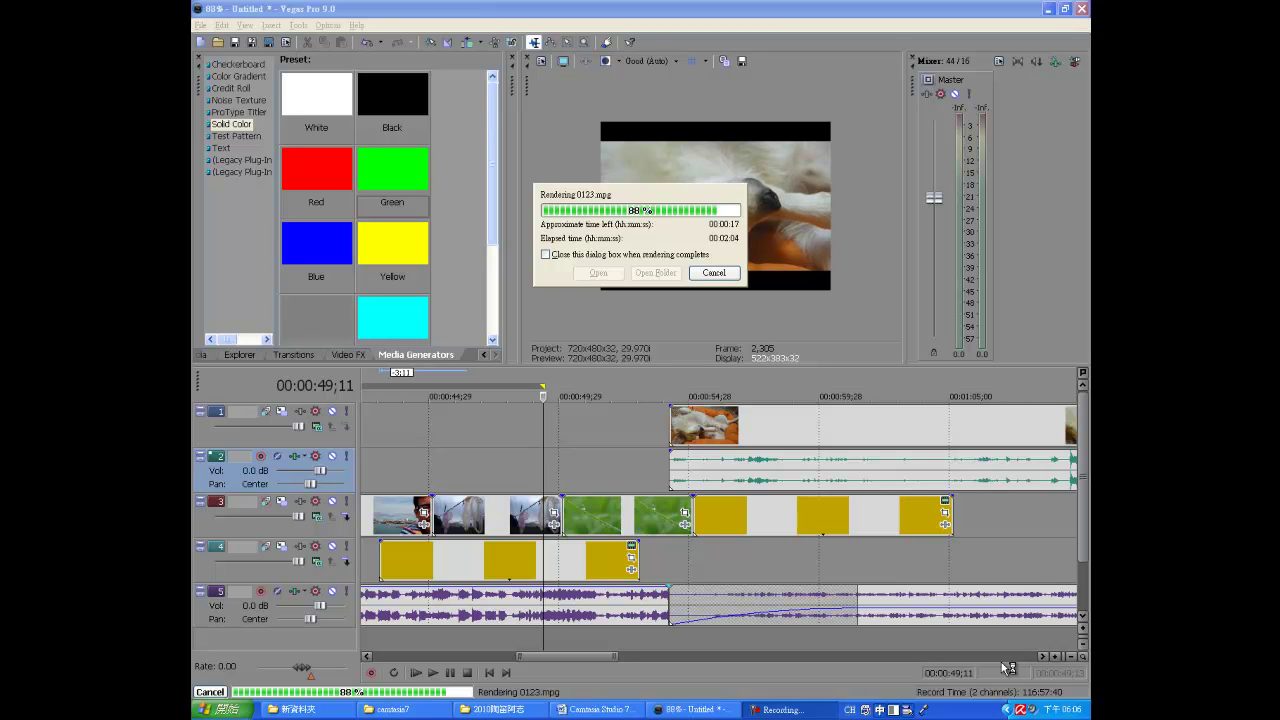
{"action": "left_click", "coordinate": [663, 205]}
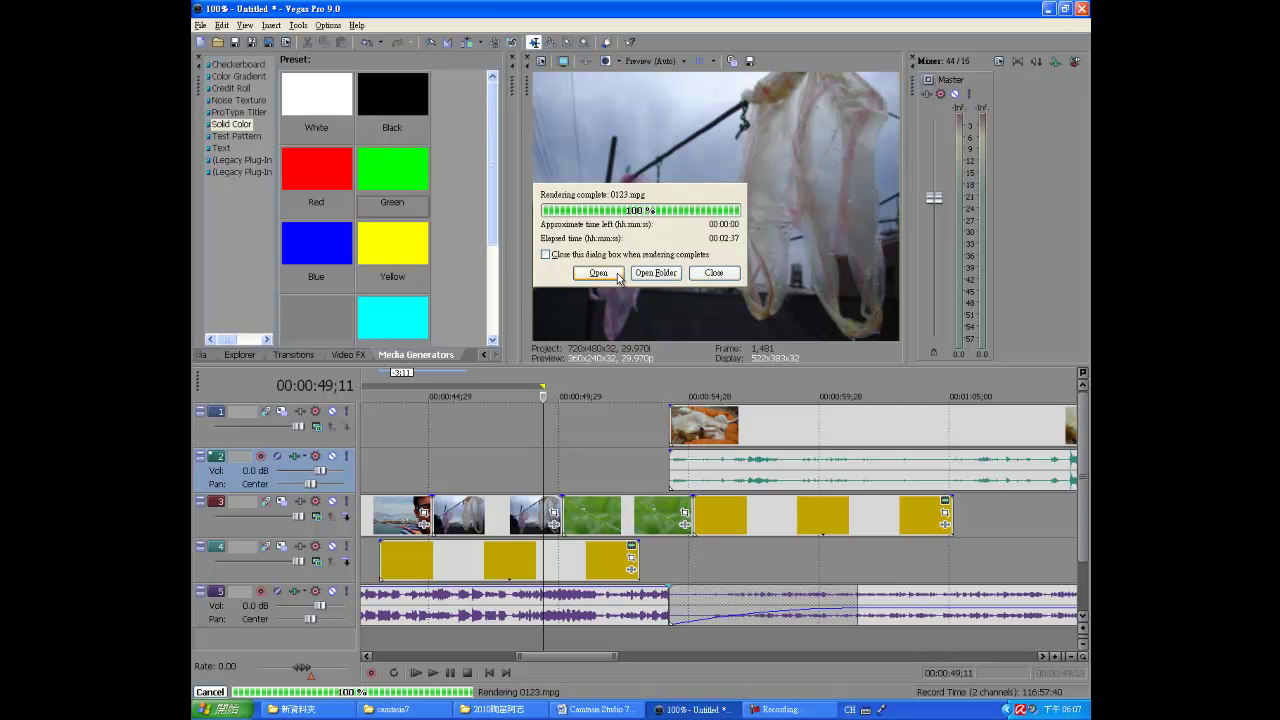
{"action": "left_click", "coordinate": [713, 273]}
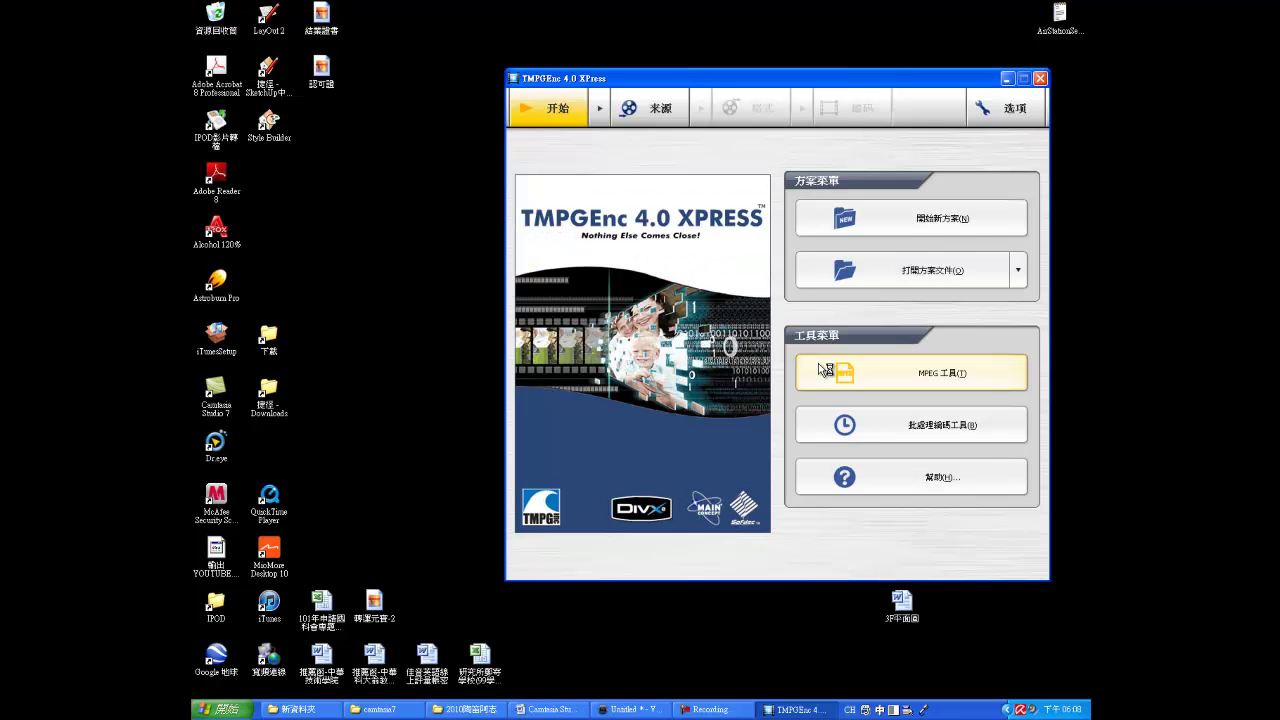
Step: In TMPGEnc 4.0 XPress, start a new project and add the rendered 0123 video from the desktop, enlarging its clip settings window
{"action": "left_click", "coordinate": [960, 230]}
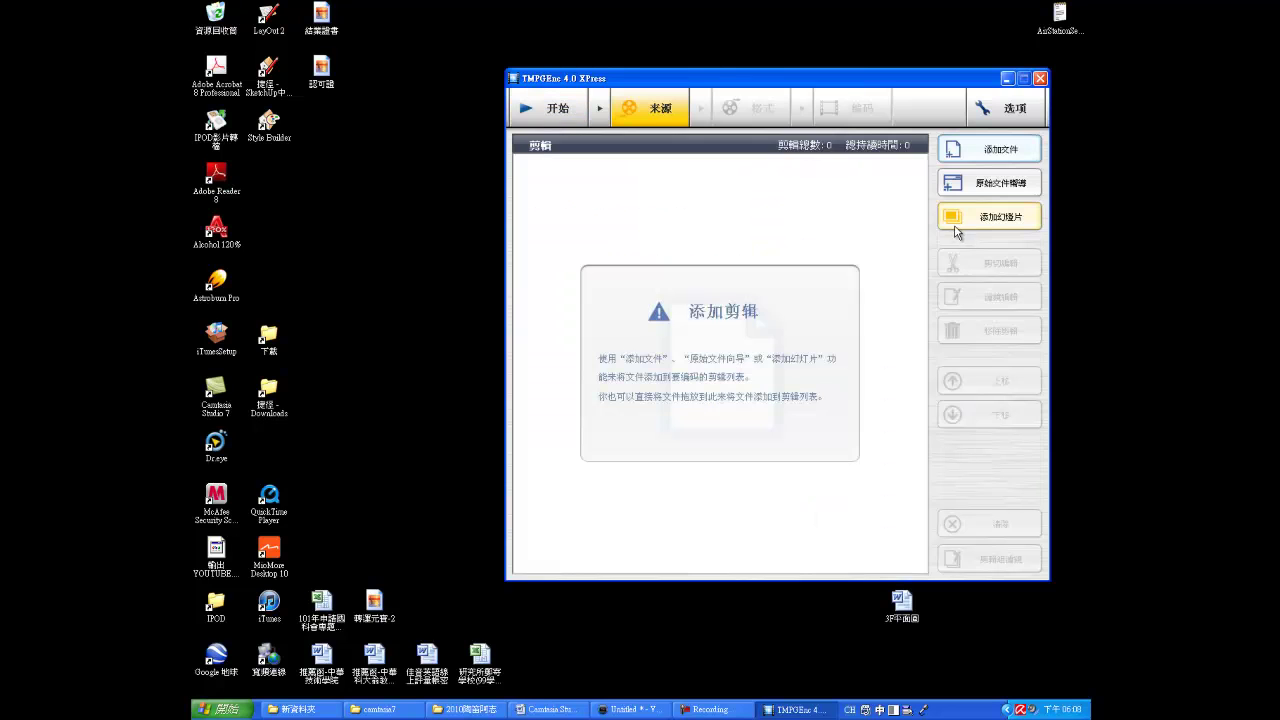
{"action": "left_click", "coordinate": [996, 151]}
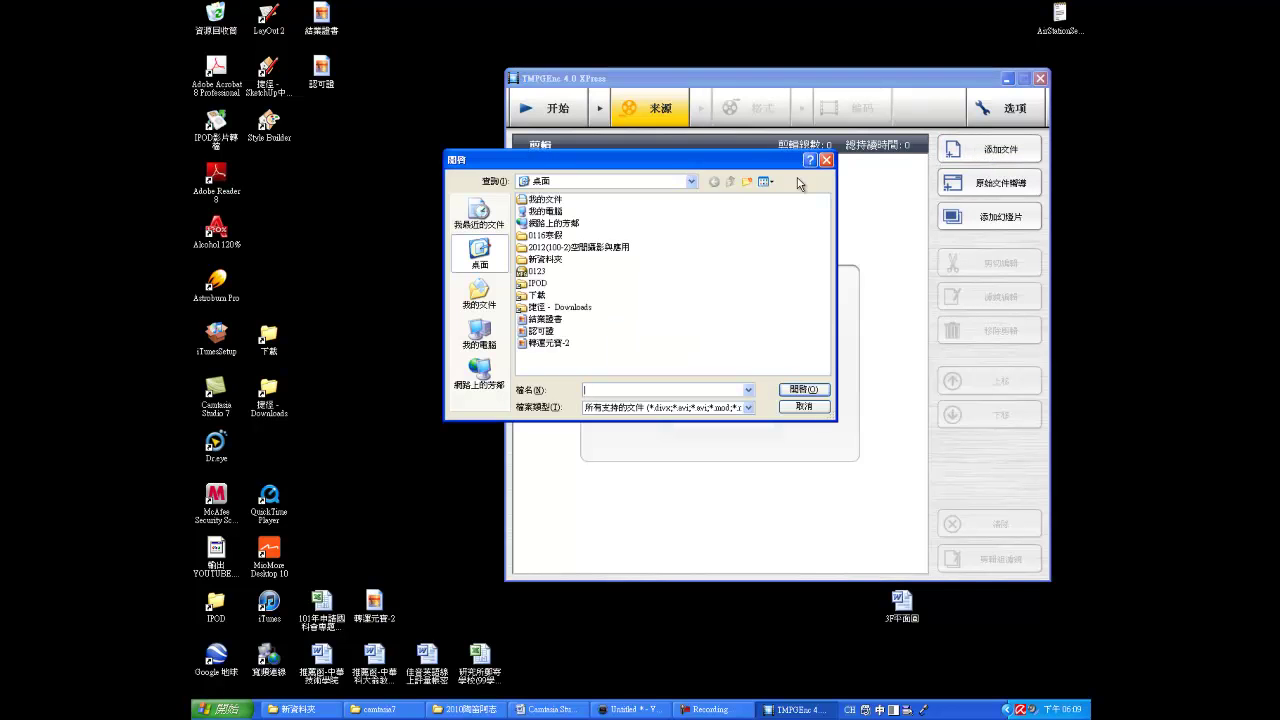
{"action": "left_click", "coordinate": [537, 271]}
{"action": "left_click", "coordinate": [810, 391]}
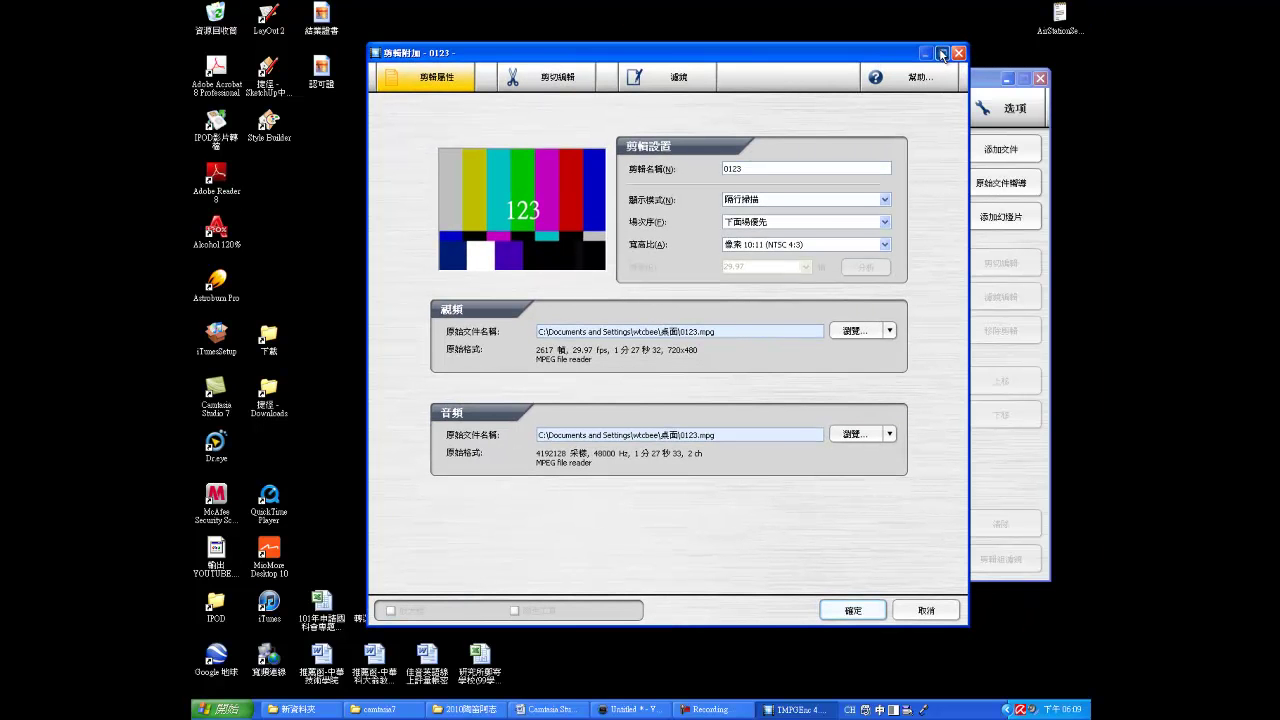
{"action": "left_click", "coordinate": [942, 57]}
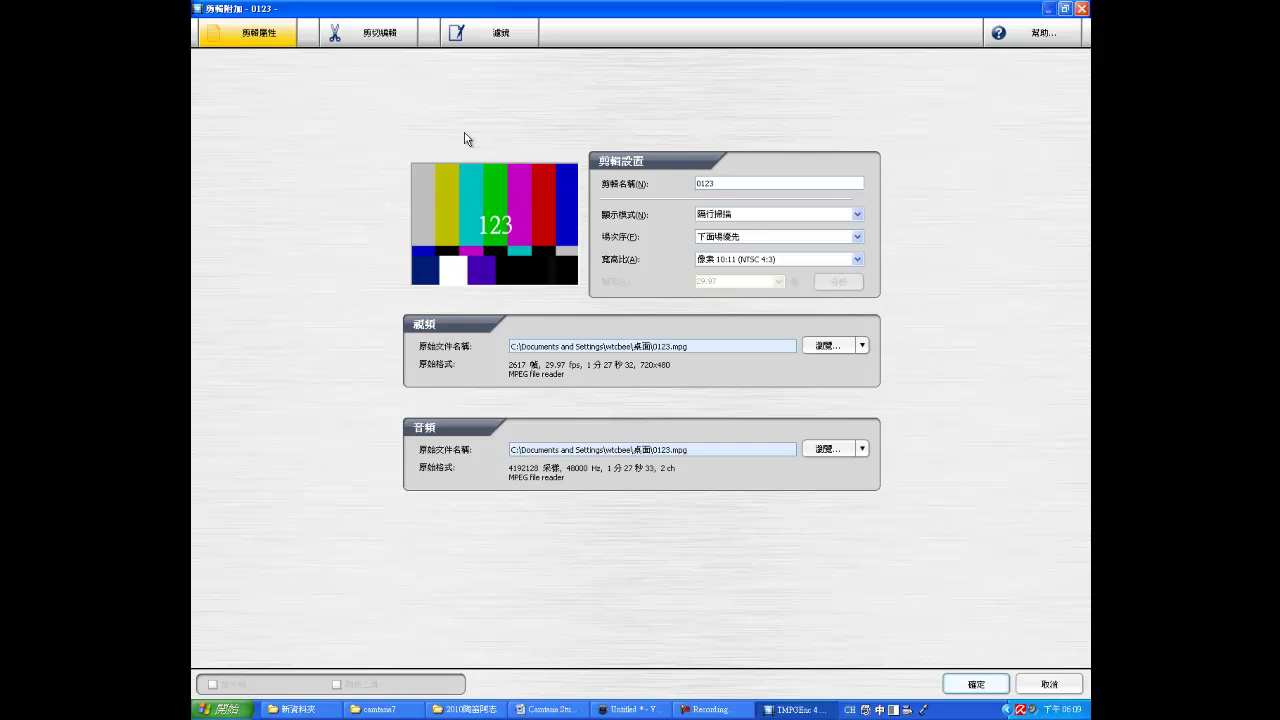
Step: Preview the opening seconds of the 0123 clip in the cut editor, and stop the playback
{"action": "left_click", "coordinate": [380, 40]}
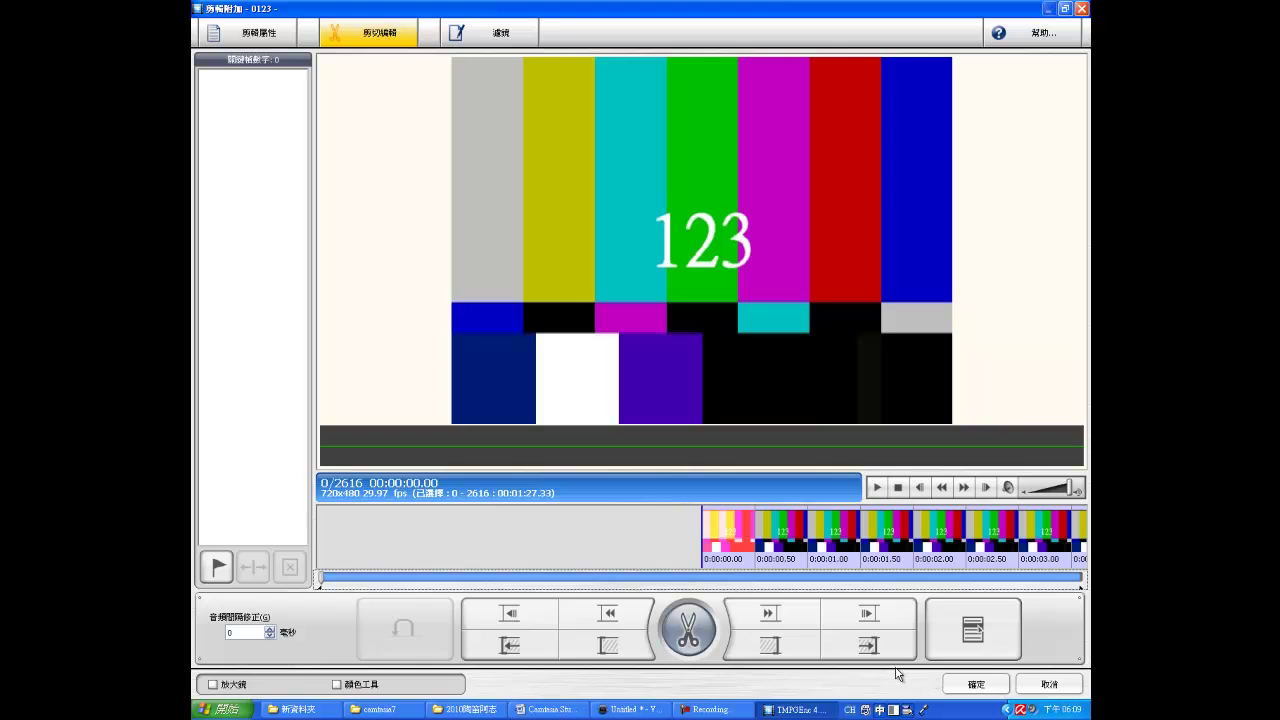
{"action": "left_click", "coordinate": [984, 488]}
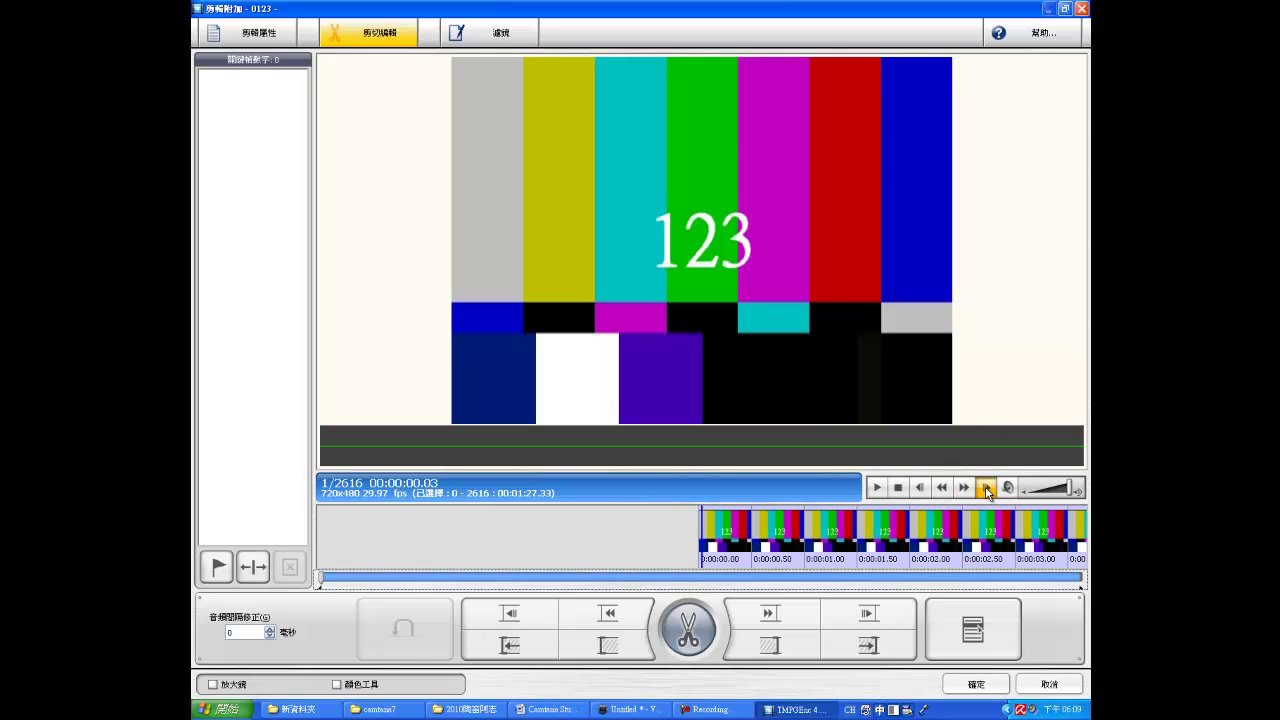
{"action": "left_click", "coordinate": [879, 489]}
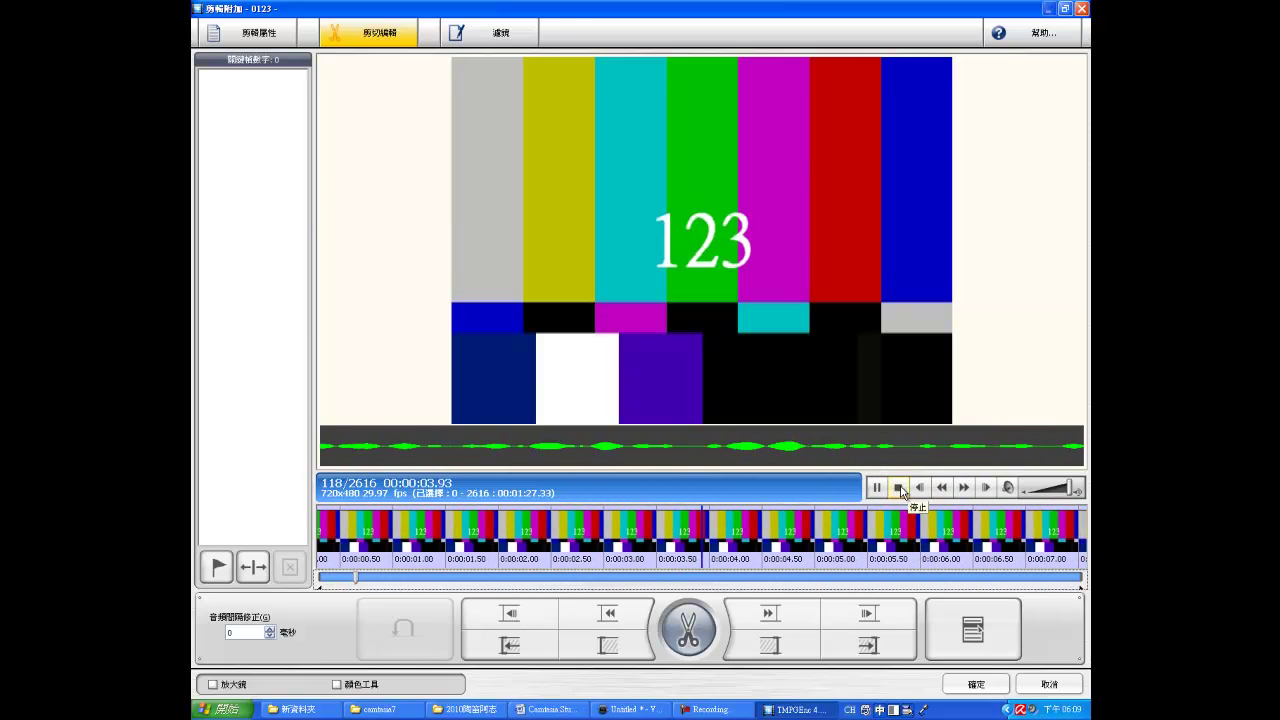
{"action": "left_click", "coordinate": [899, 488]}
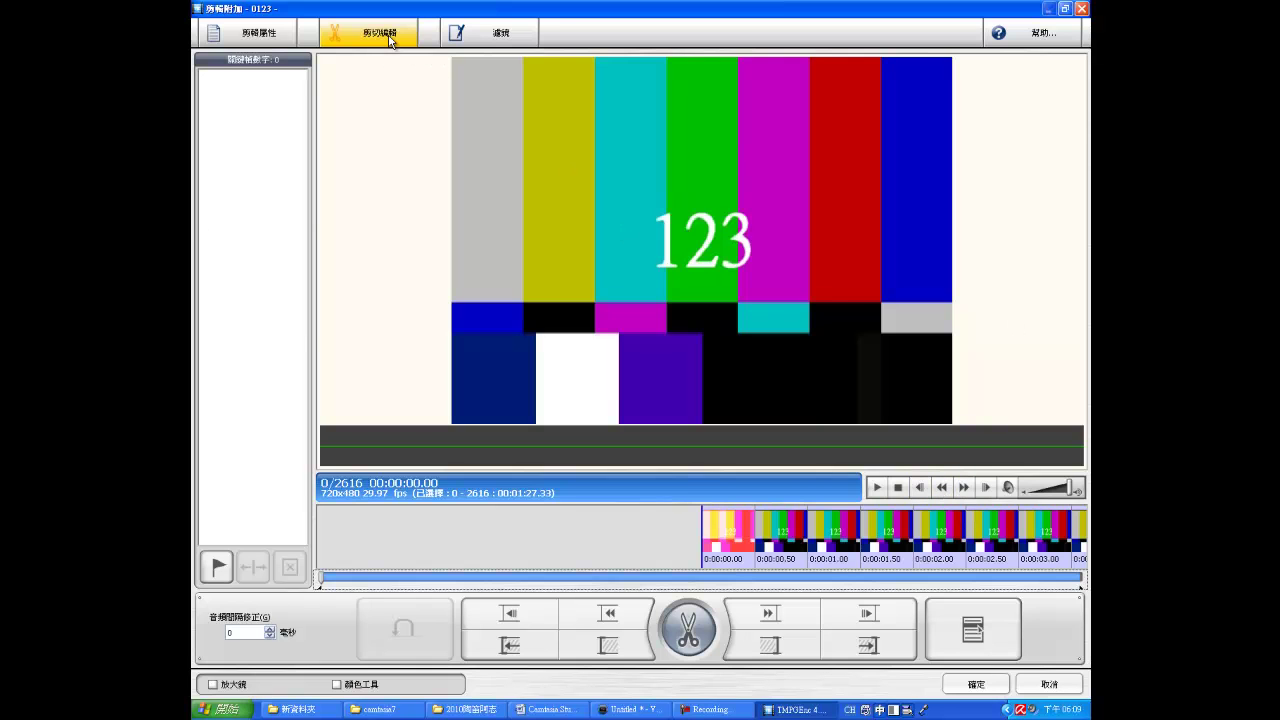
Step: Apply the saved 濾鏡 filter template to the 0123 clip and accept the clip into the source list
{"action": "left_click", "coordinate": [505, 38]}
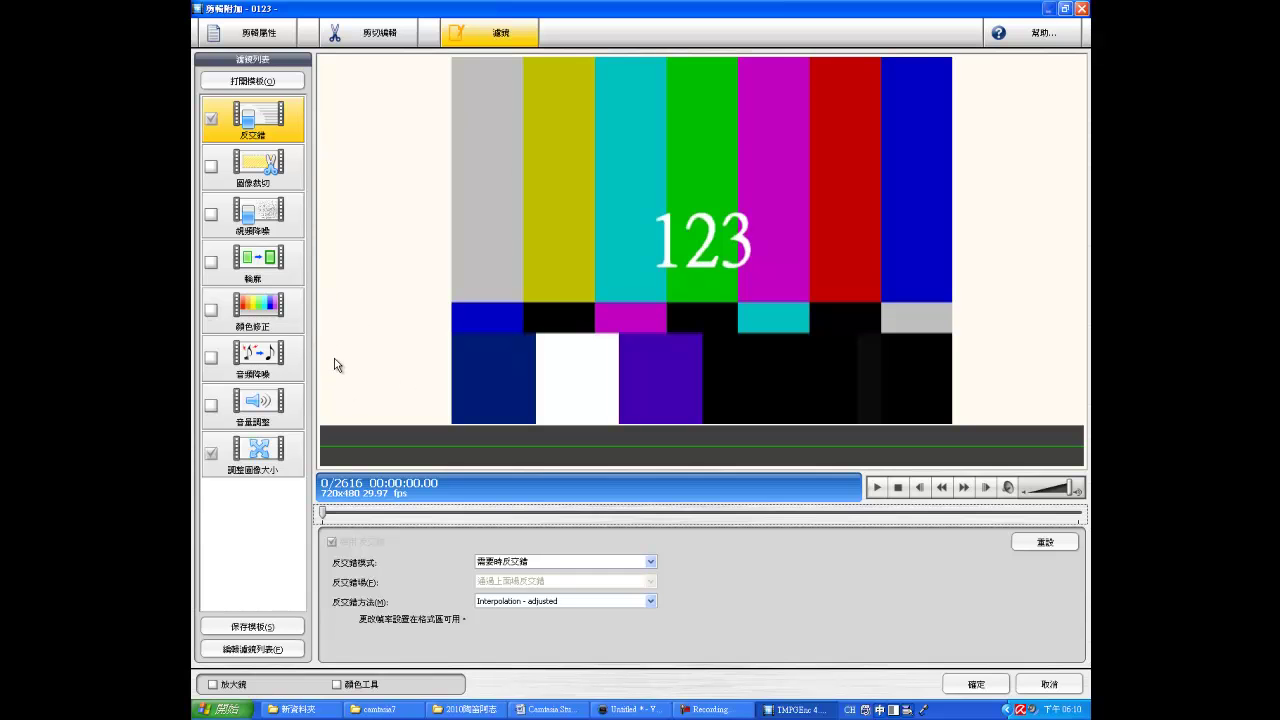
{"action": "left_click", "coordinate": [262, 650]}
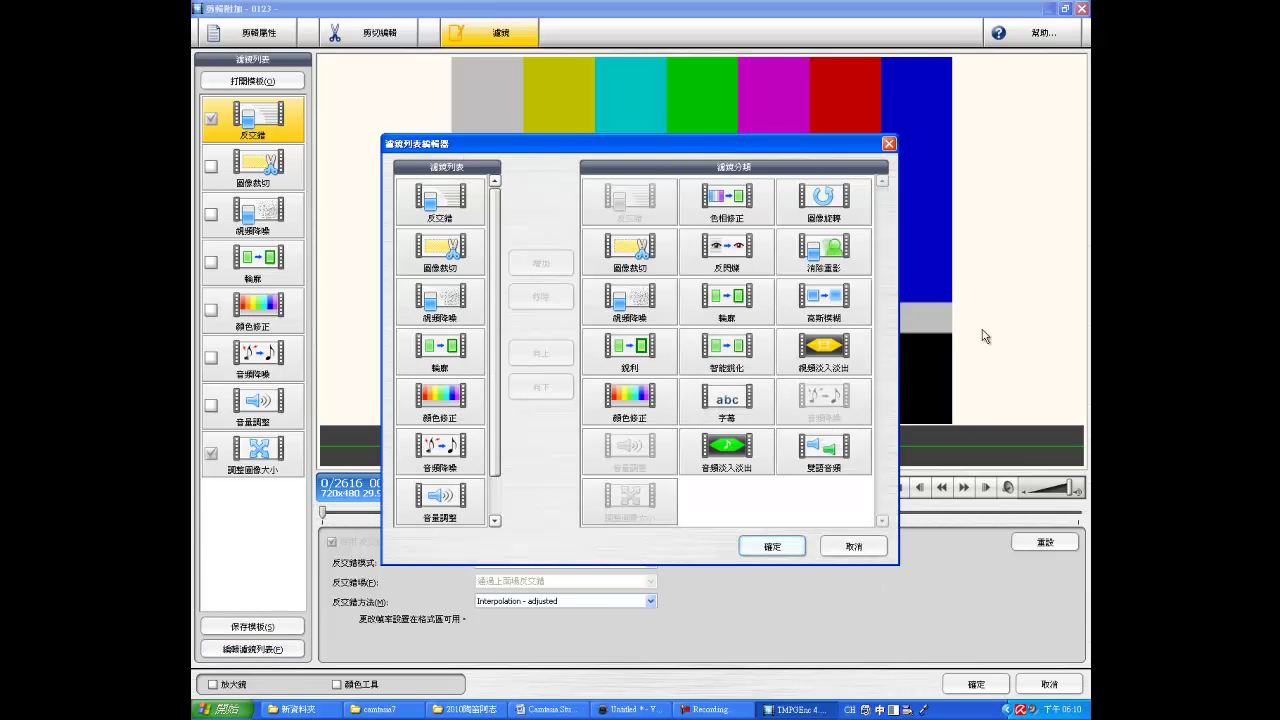
{"action": "left_click", "coordinate": [855, 547]}
{"action": "left_click", "coordinate": [268, 84]}
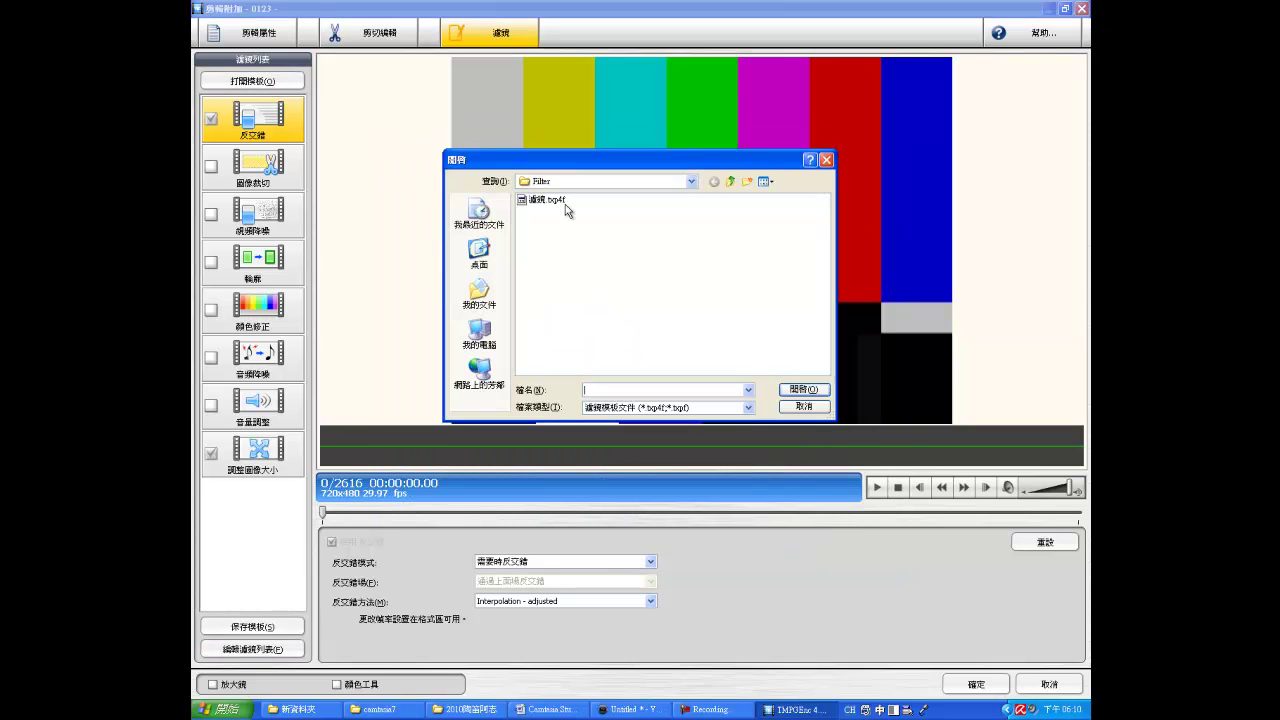
{"action": "left_click", "coordinate": [550, 204]}
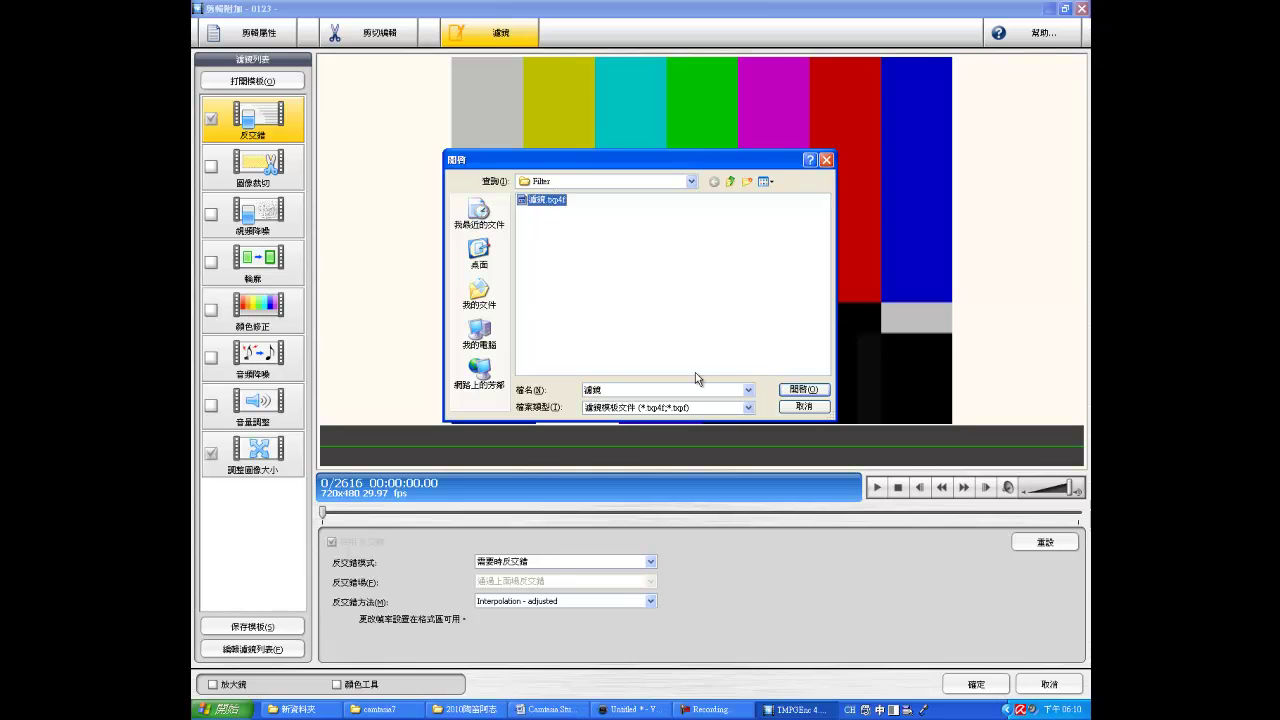
{"action": "left_click", "coordinate": [815, 390]}
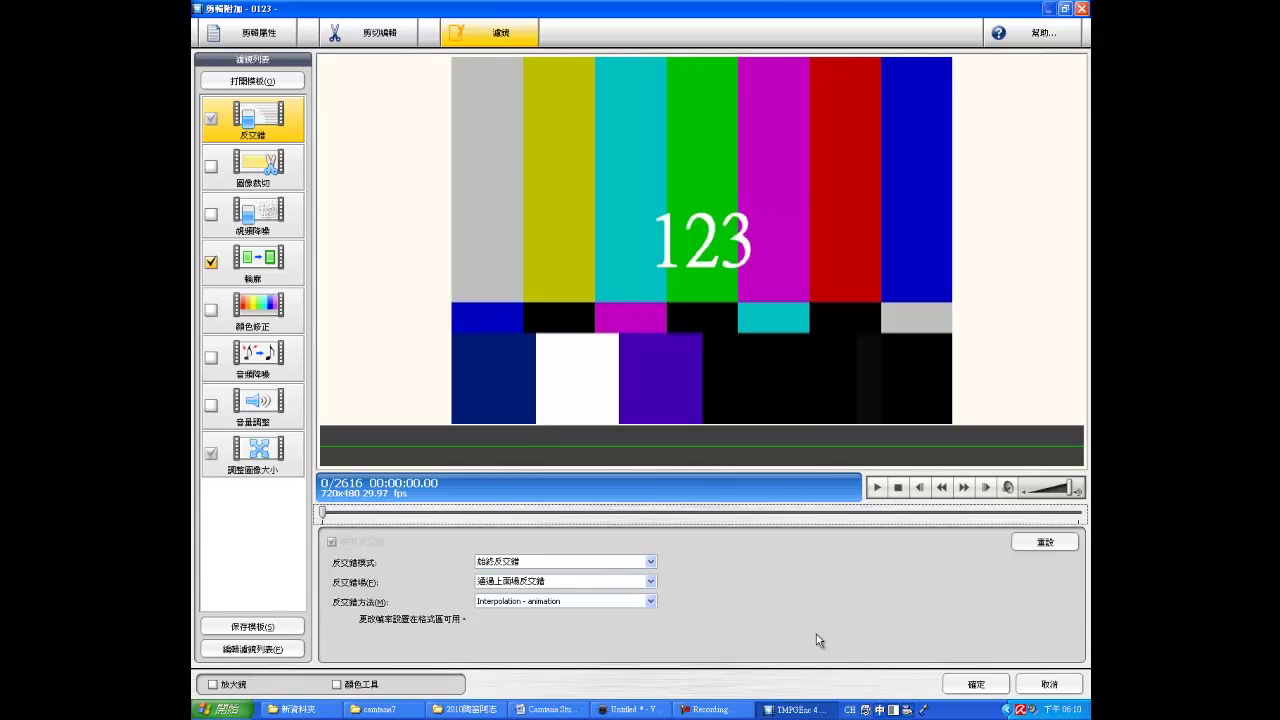
{"action": "left_click", "coordinate": [978, 685]}
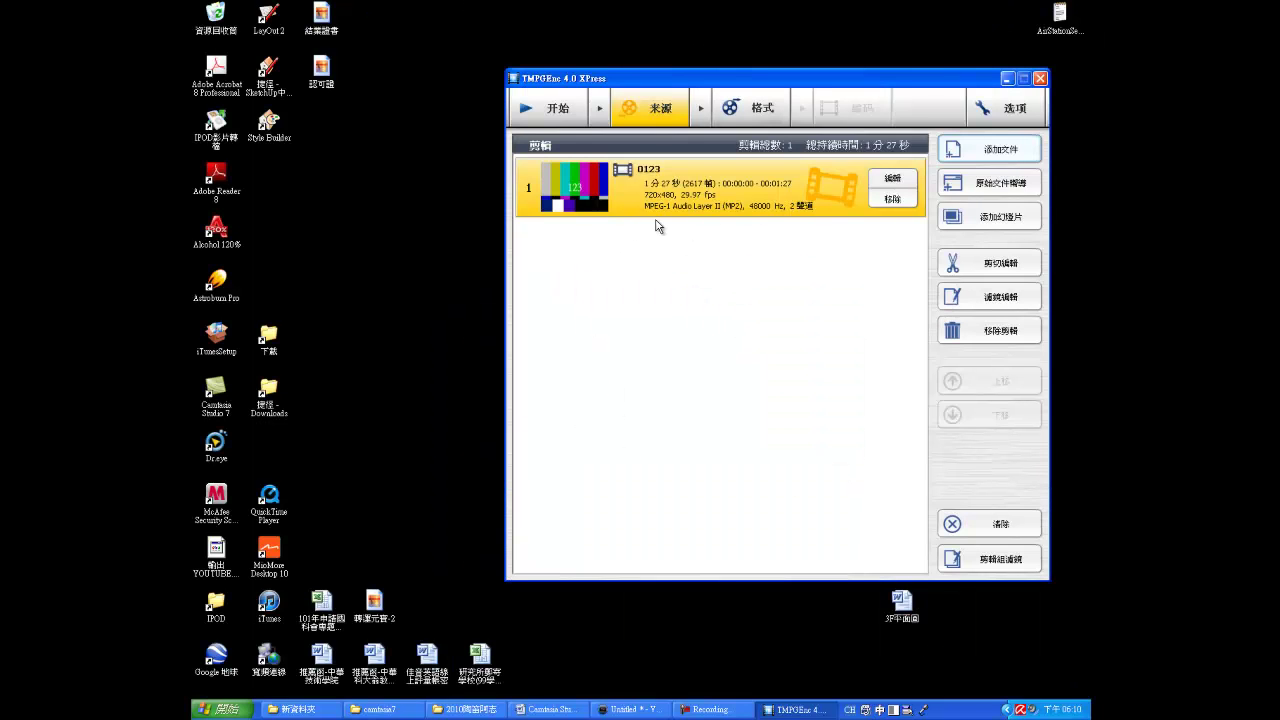
Step: Load the 輸出YOUTUBE output template from the desktop as the project's output format
{"action": "left_click", "coordinate": [775, 113]}
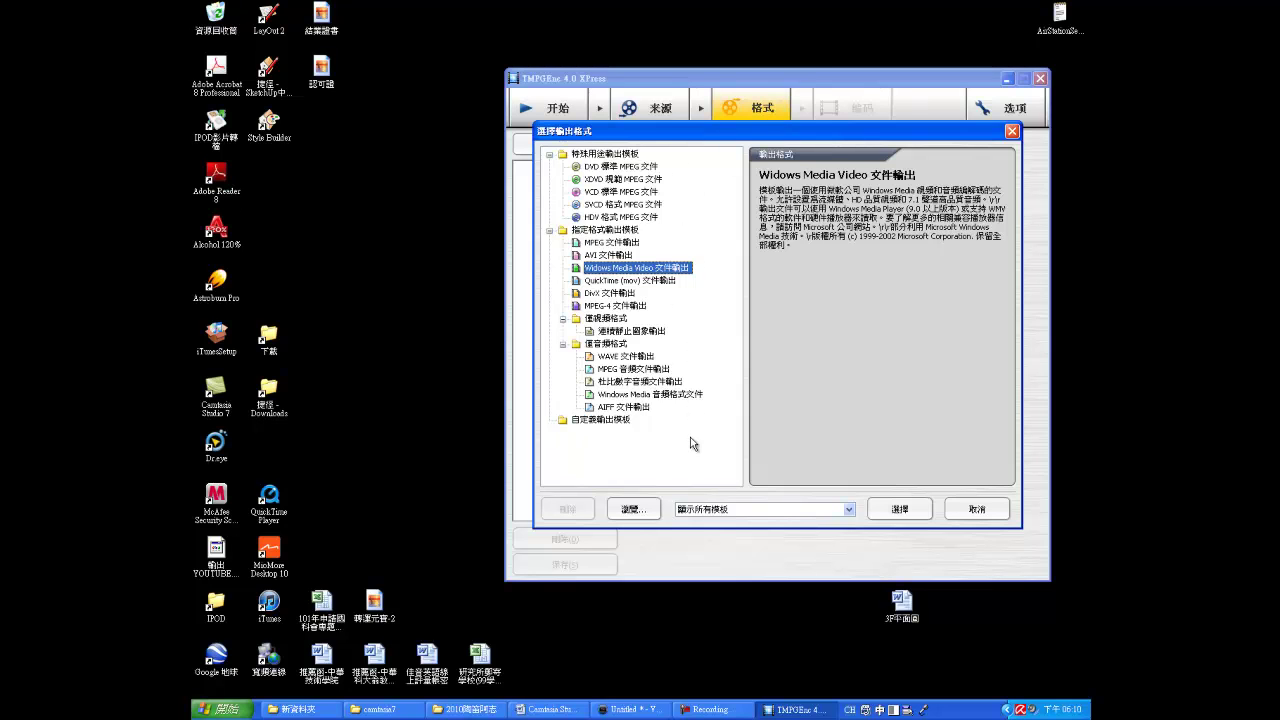
{"action": "left_click", "coordinate": [638, 510]}
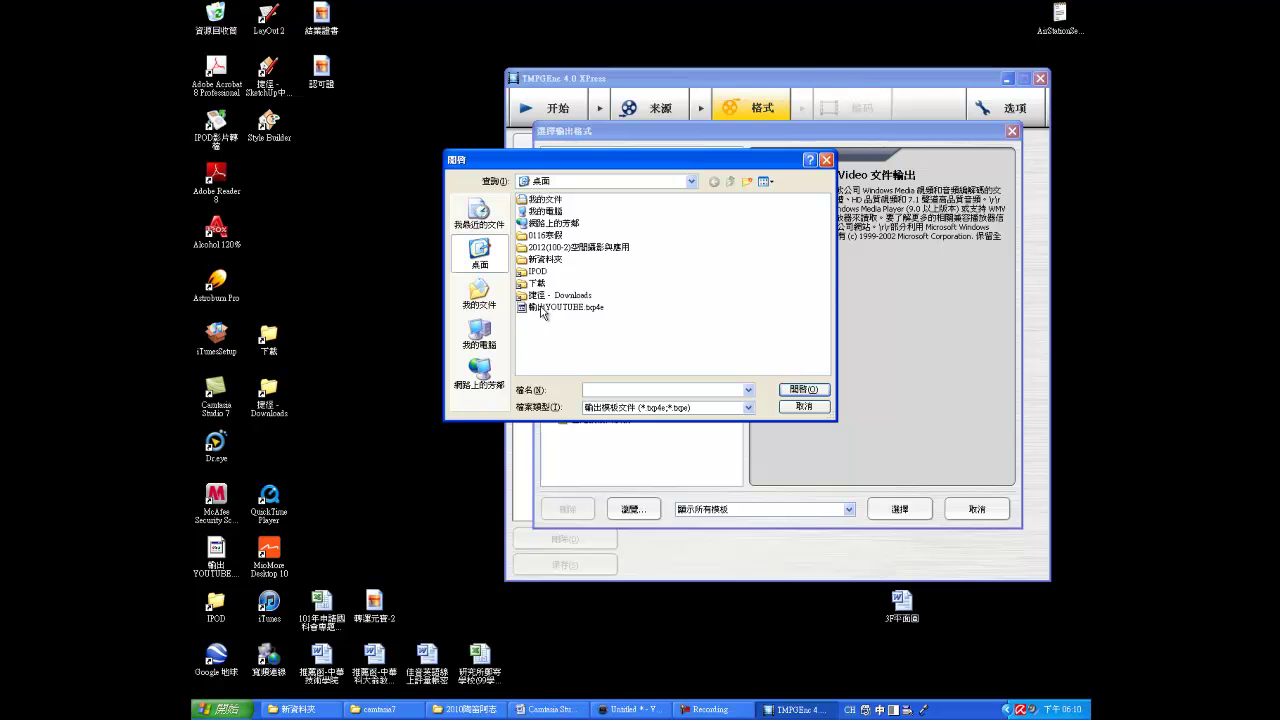
{"action": "left_click", "coordinate": [541, 308]}
{"action": "left_click", "coordinate": [803, 390]}
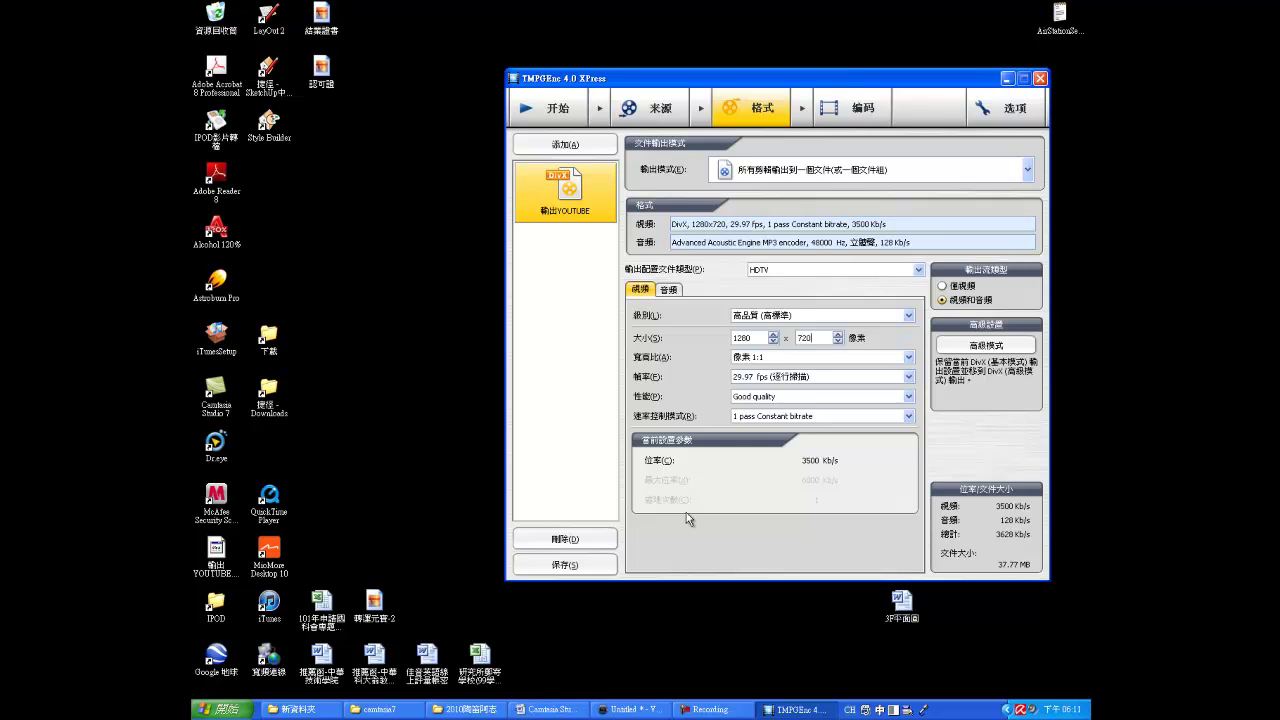
Step: Encode the project to 0123.divx on the desktop, keeping the proposed output location
{"action": "left_click", "coordinate": [870, 108]}
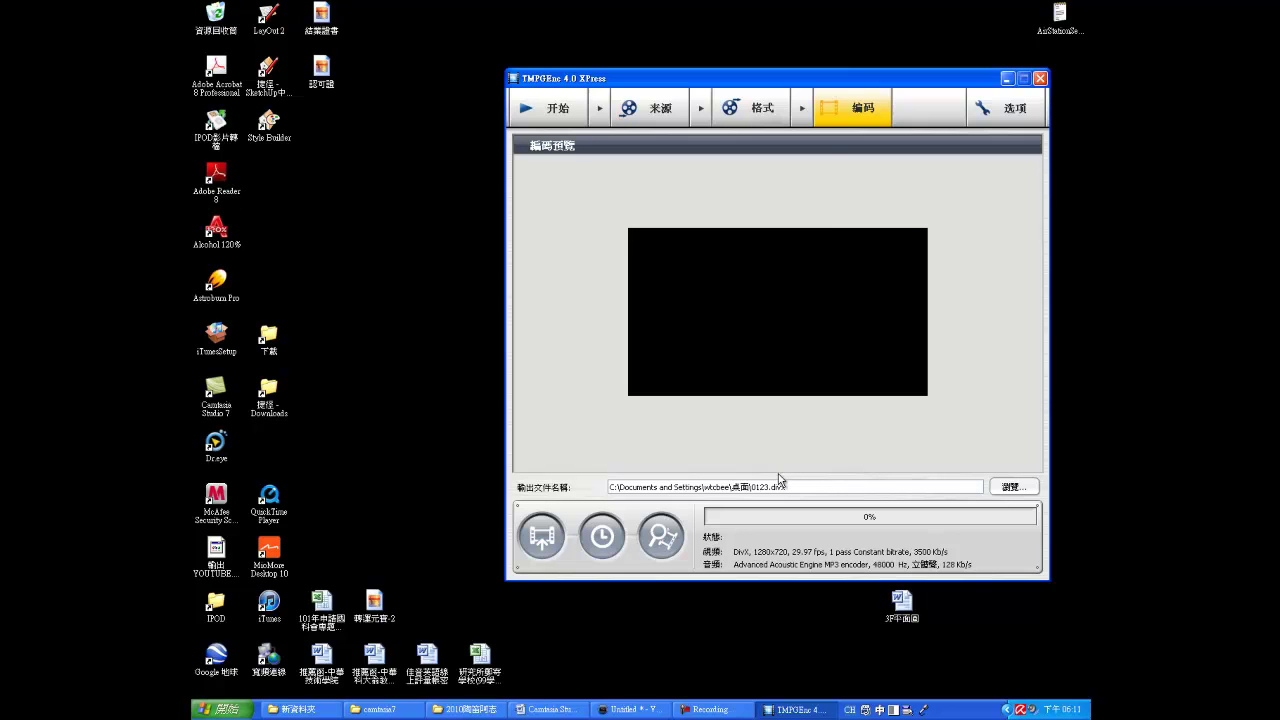
{"action": "left_click", "coordinate": [1013, 487]}
{"action": "left_click", "coordinate": [818, 408]}
{"action": "left_click", "coordinate": [540, 543]}
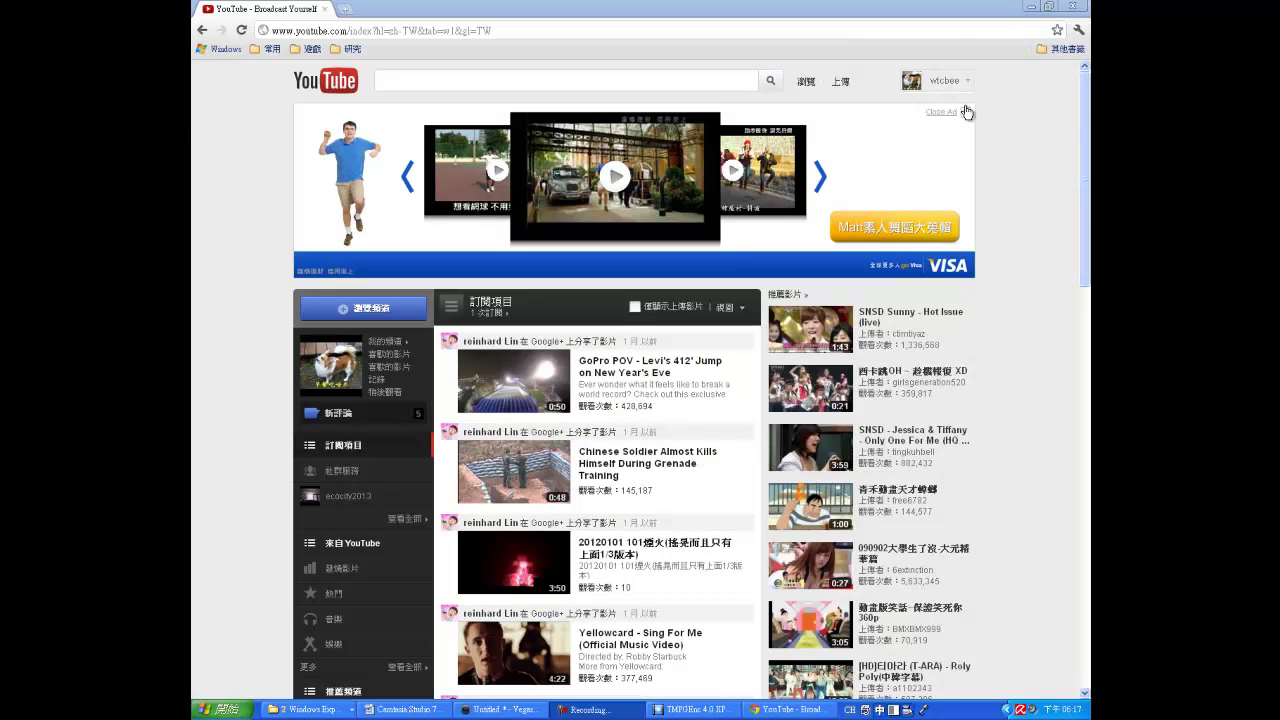
Step: On YouTube, upload the 2012球球打呼特輯 video from the 新資料夾 folder
{"action": "left_click", "coordinate": [841, 87]}
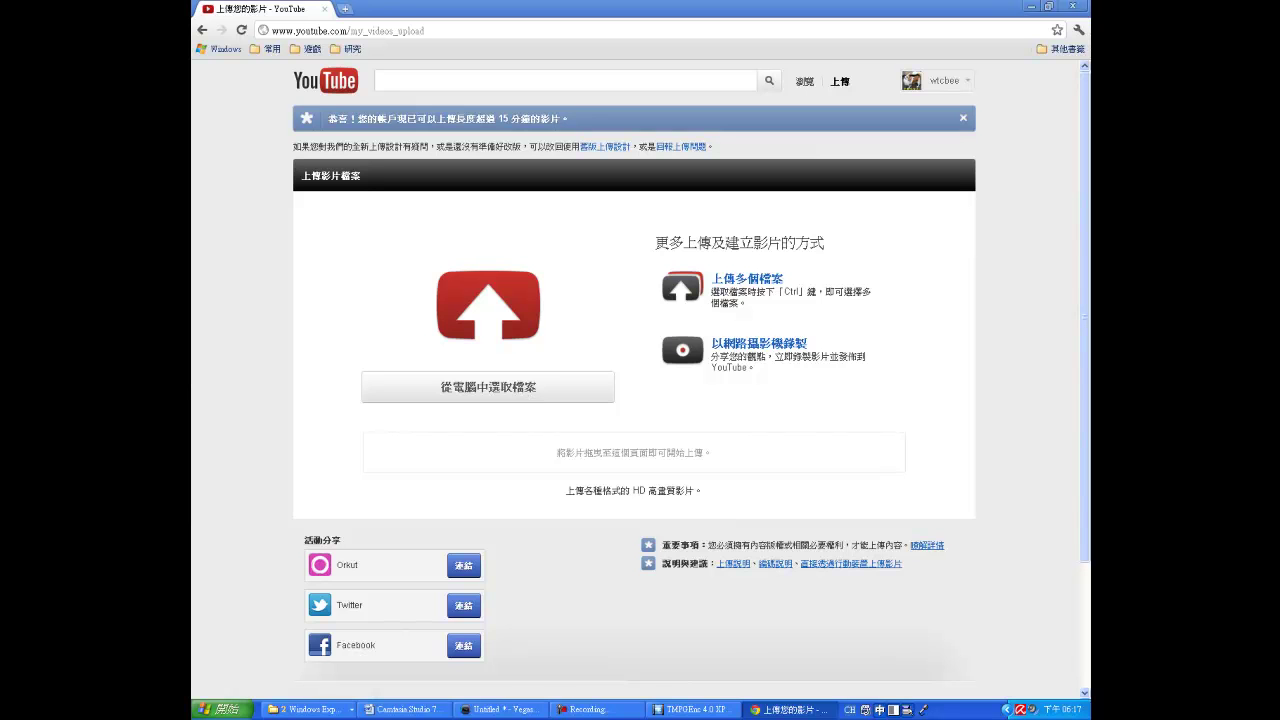
{"action": "left_click_drag", "start_coordinate": [1240, 240], "coordinate": [884, 30]}
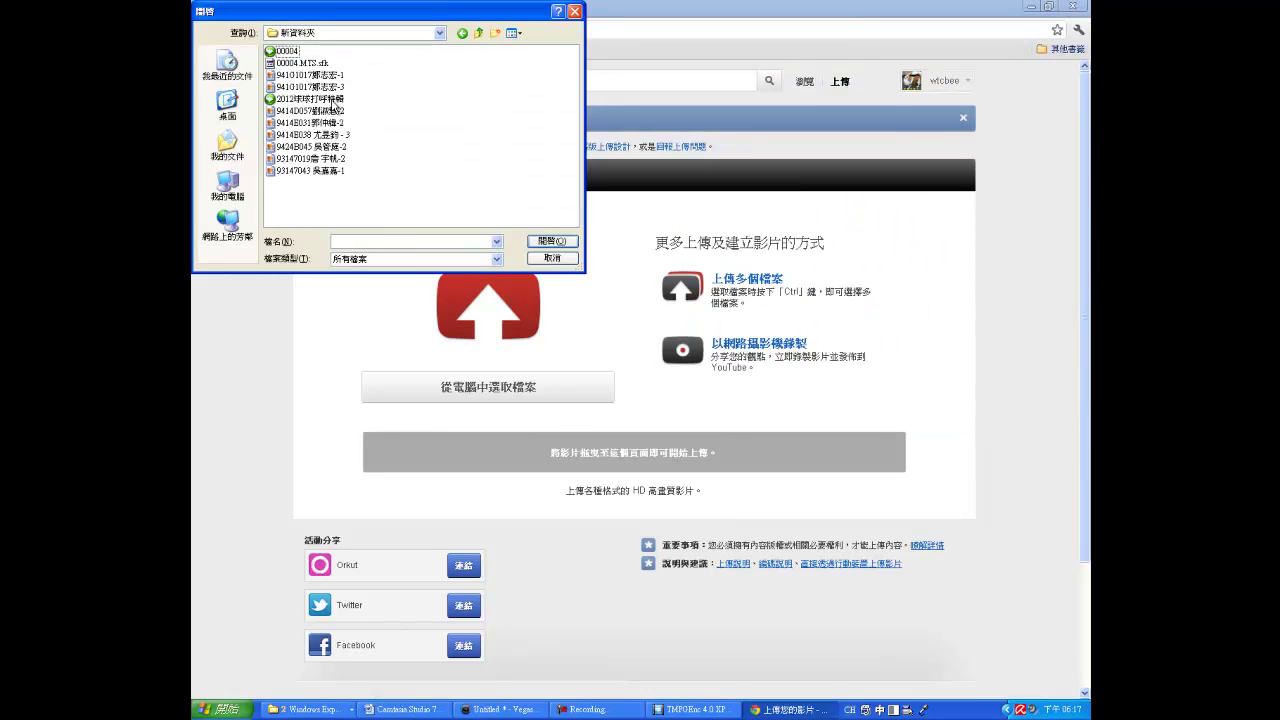
{"action": "left_click", "coordinate": [333, 101]}
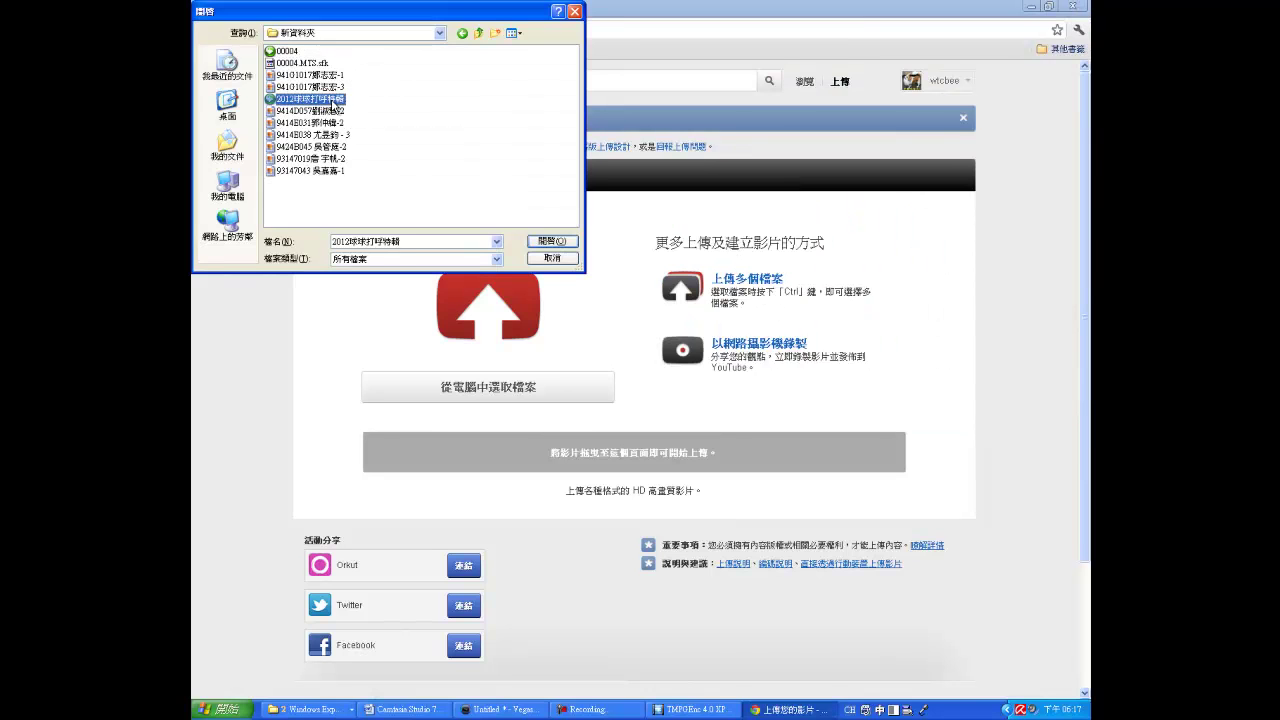
{"action": "left_click", "coordinate": [549, 242]}
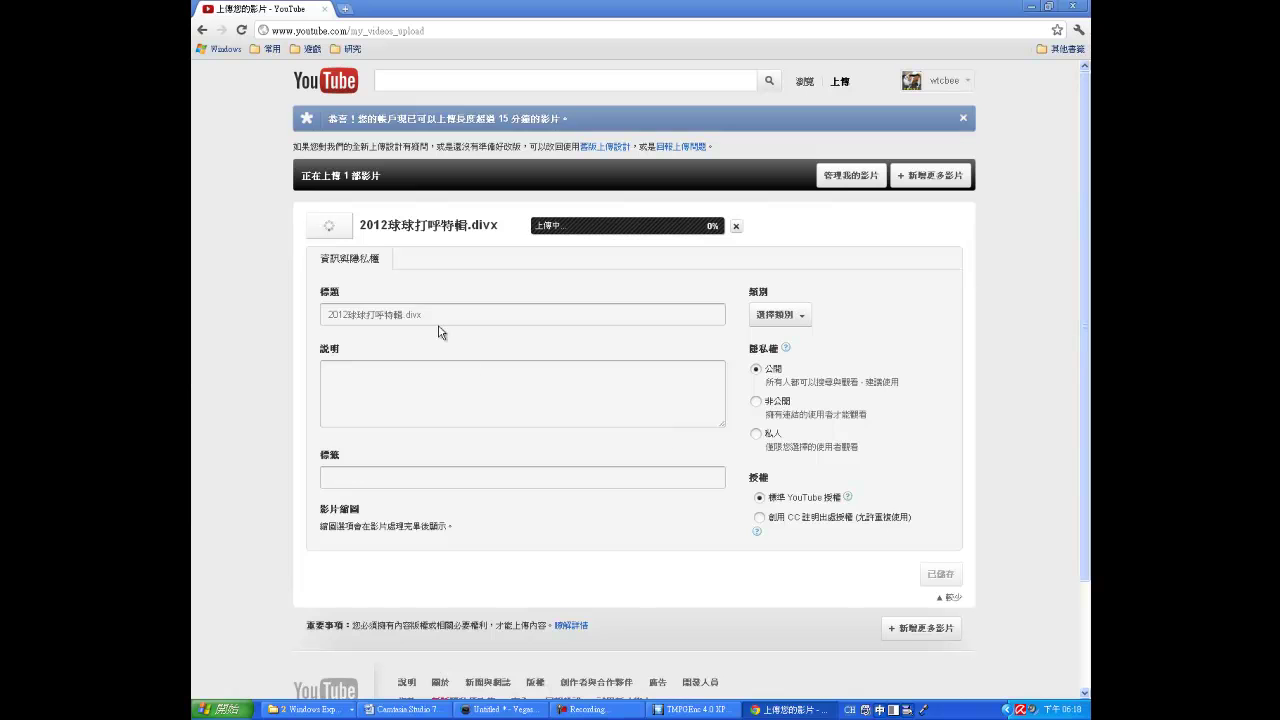
Step: Go through the uploaded video's title, description and tags, set its category to 娛樂, and save the changes
{"action": "left_click_drag", "start_coordinate": [407, 316], "coordinate": [322, 326]}
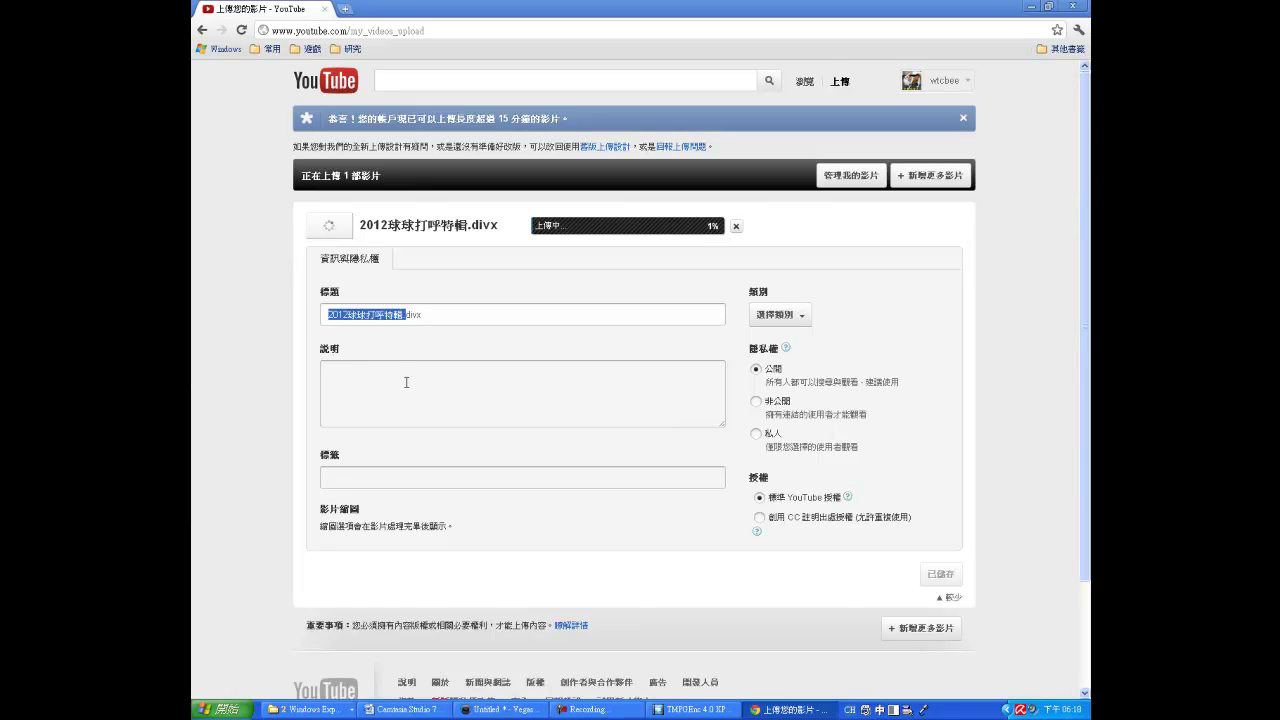
{"action": "left_click", "coordinate": [354, 381]}
{"action": "left_click", "coordinate": [372, 480]}
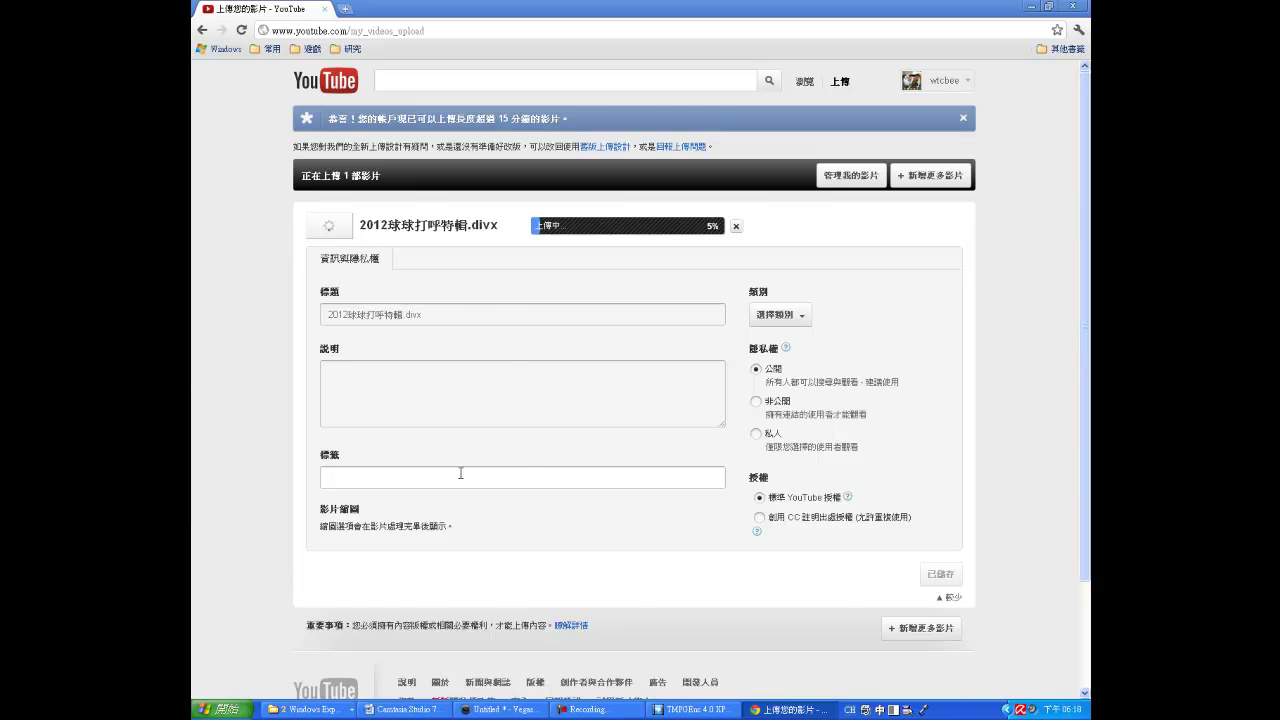
{"action": "left_click", "coordinate": [801, 320]}
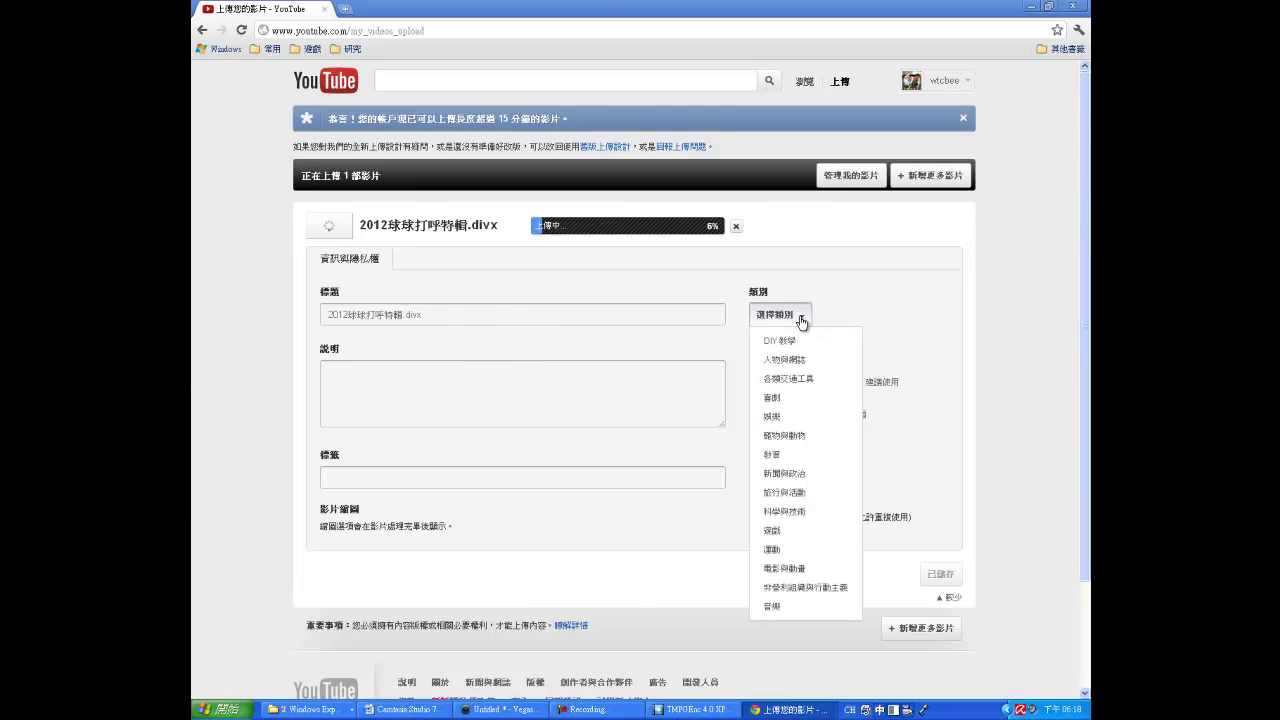
{"action": "left_click", "coordinate": [793, 424]}
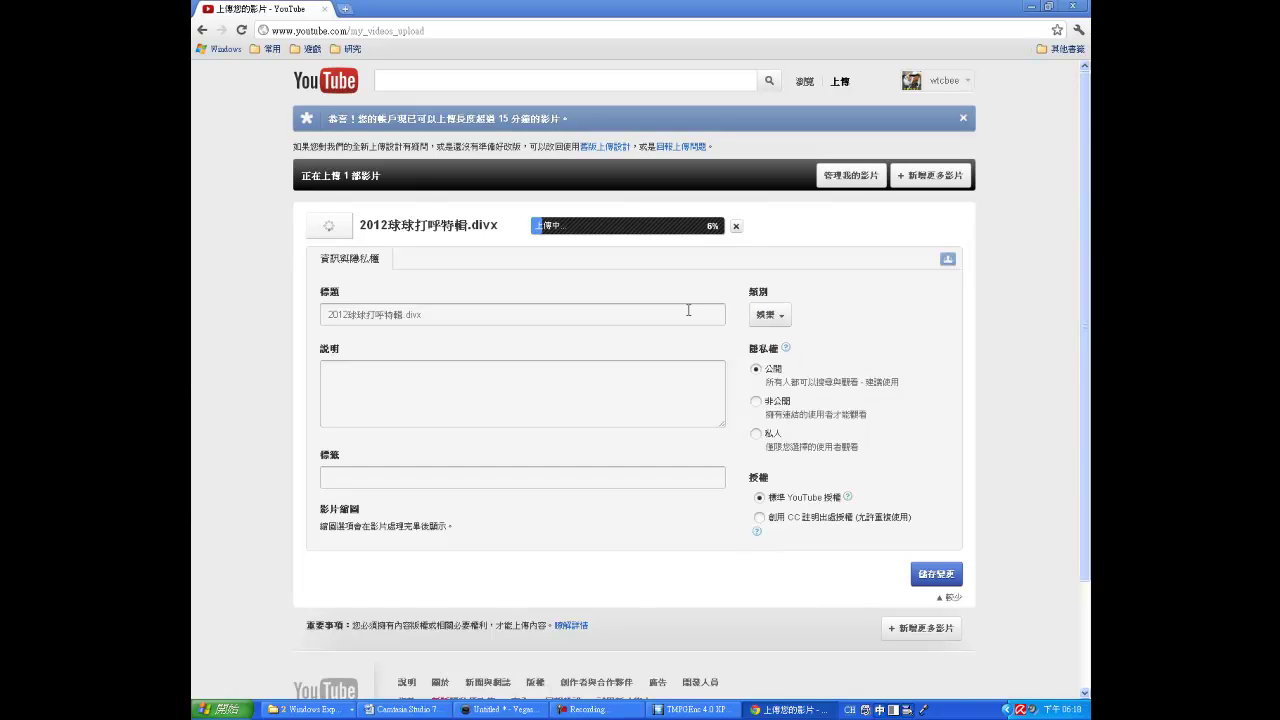
{"action": "left_click", "coordinate": [937, 576]}
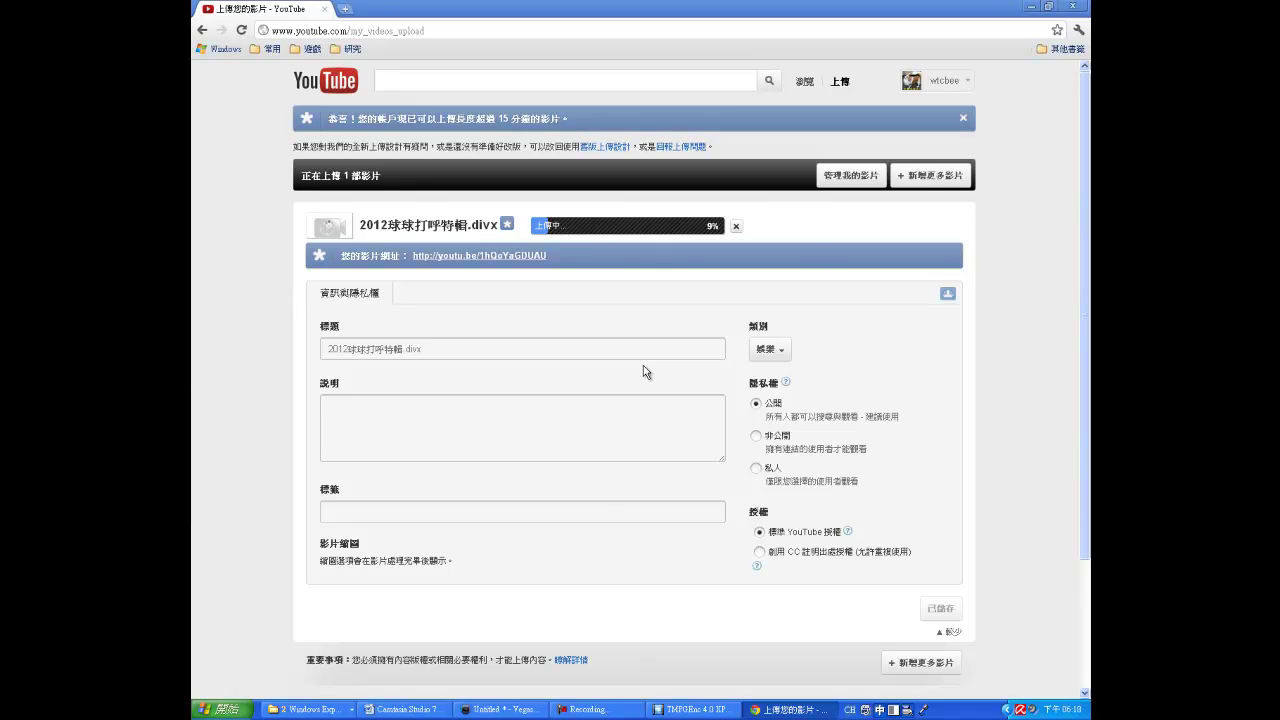
Step: Play the 球球打呼.divx video from the channel's uploaded videos and set its playback quality to 480p
{"action": "left_click", "coordinate": [968, 84]}
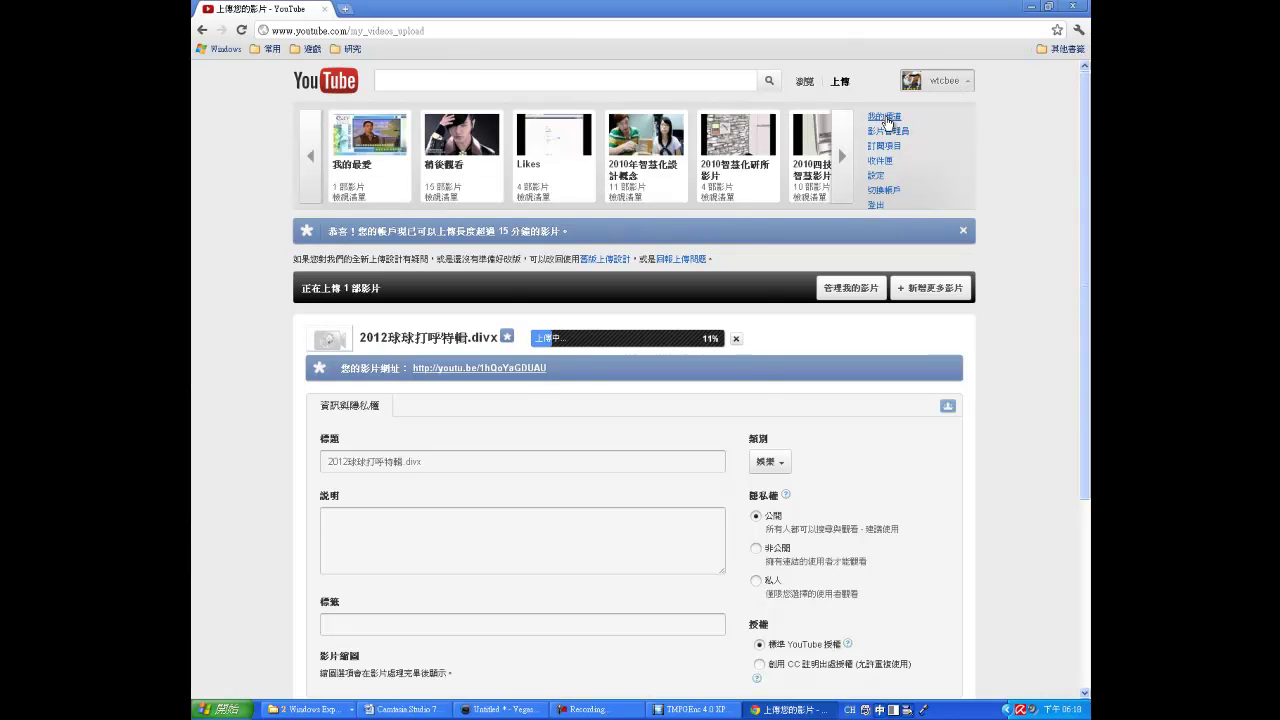
{"action": "left_click", "coordinate": [886, 120]}
{"action": "left_click", "coordinate": [738, 377]}
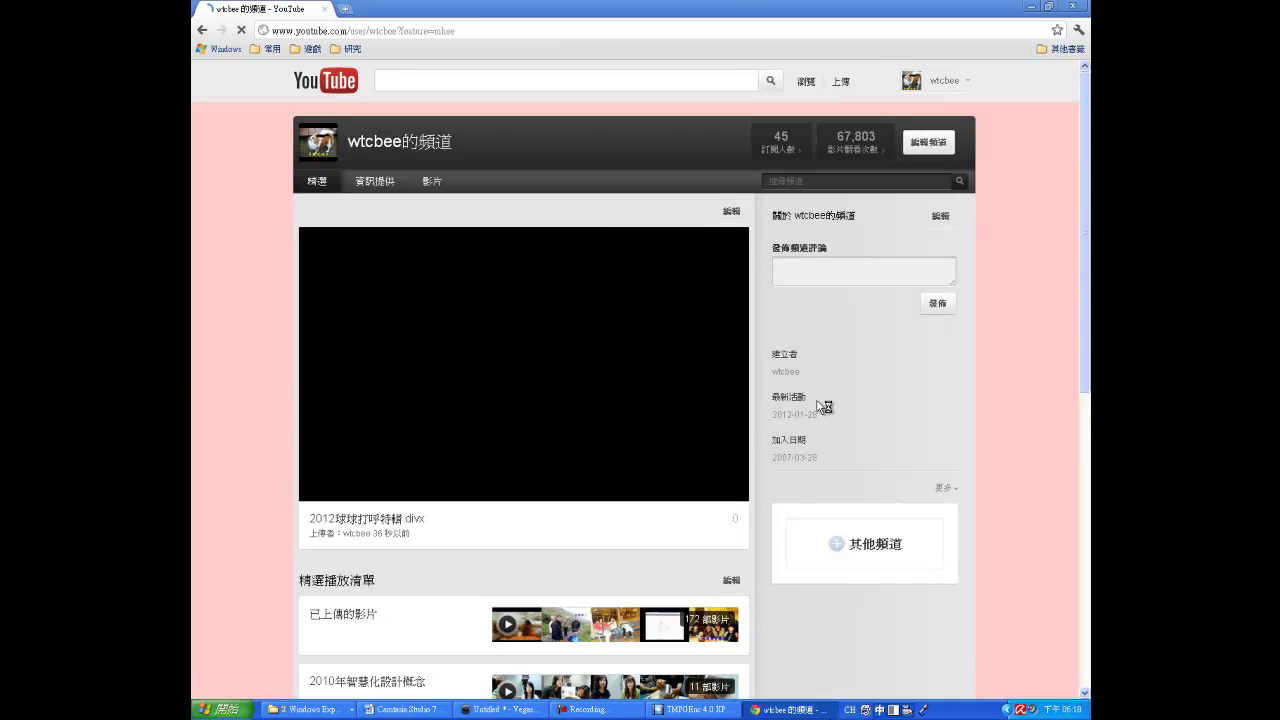
{"action": "left_click", "coordinate": [580, 630]}
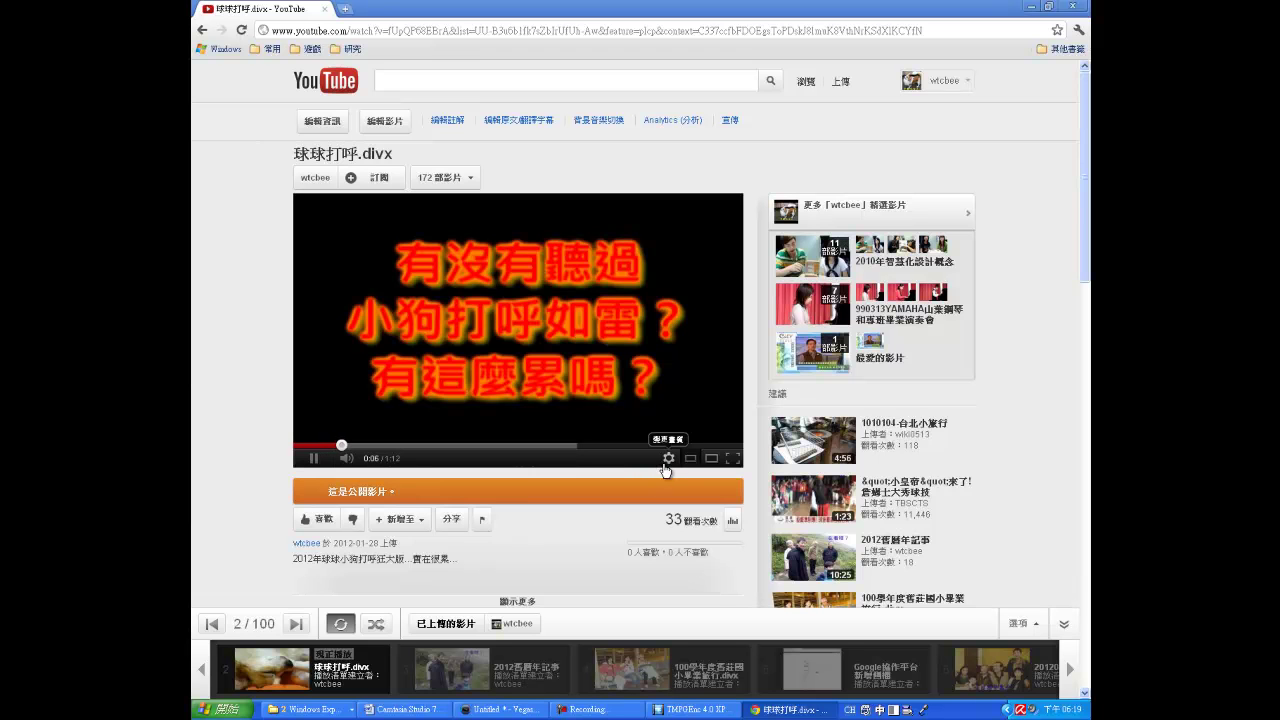
{"action": "left_click", "coordinate": [669, 463]}
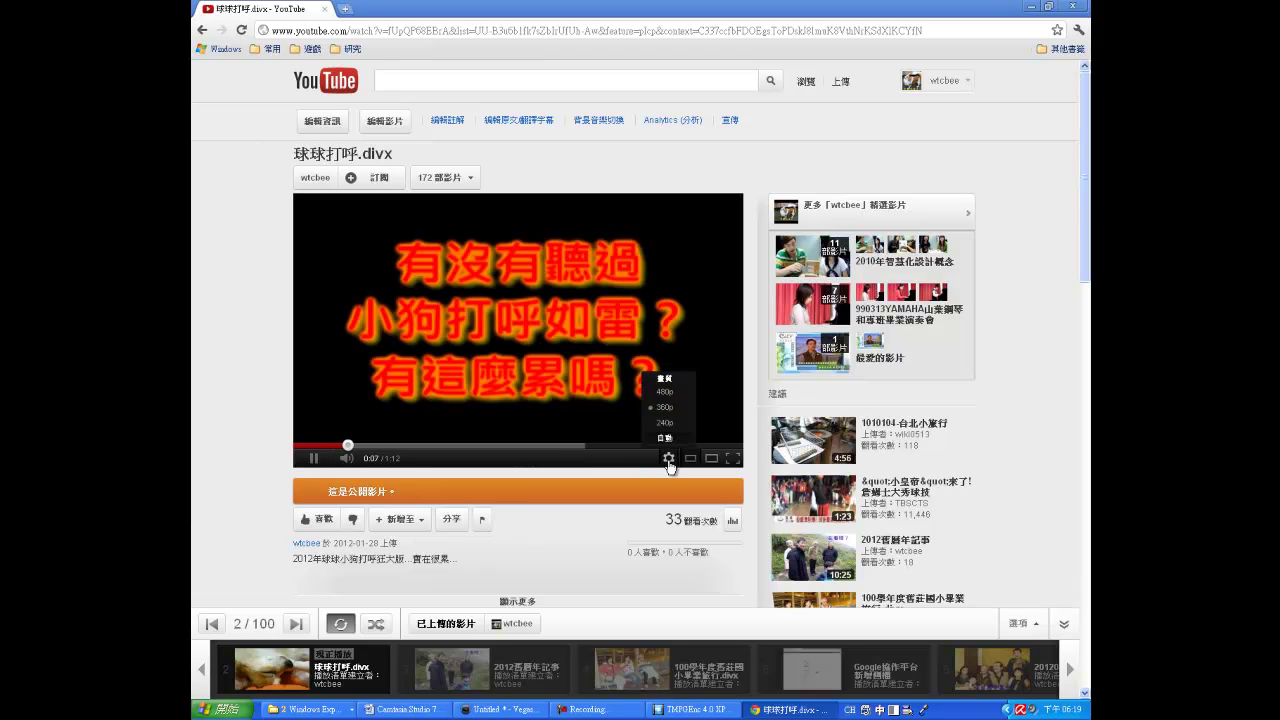
{"action": "left_click", "coordinate": [670, 398]}
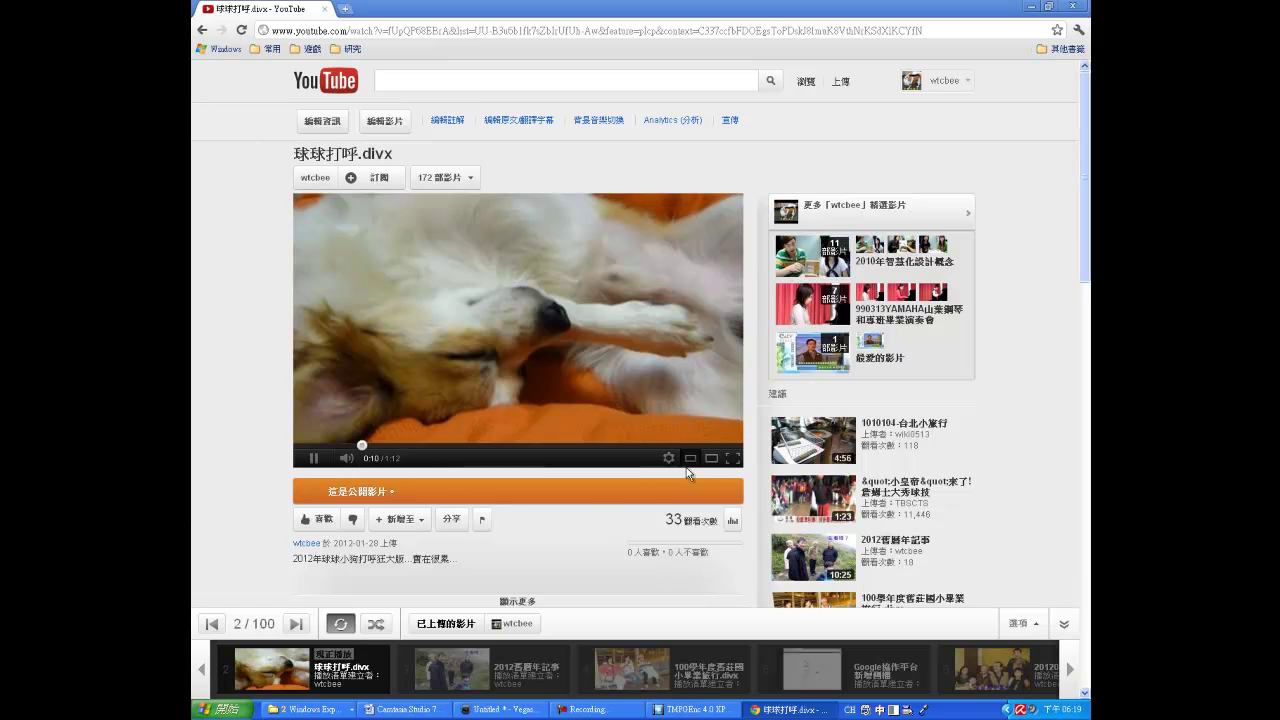